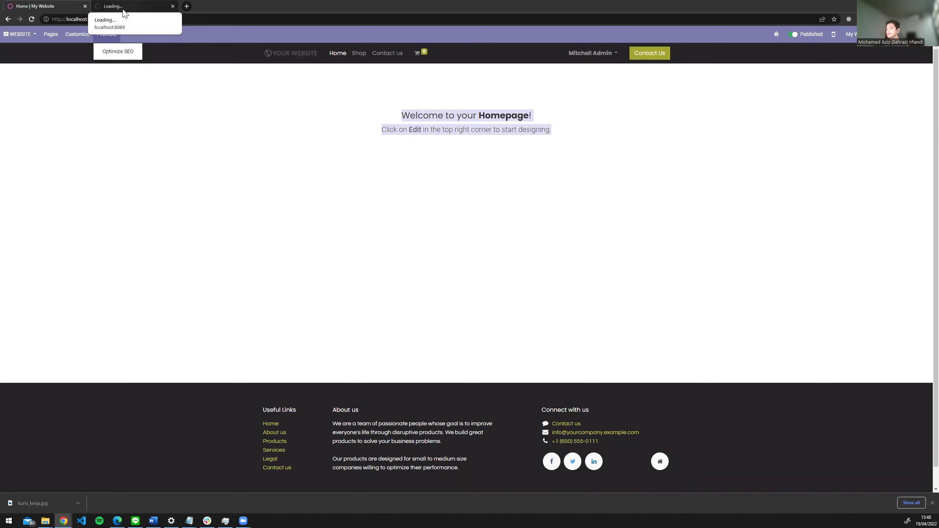
- Close the loading backend tab and browse the website's Pages, Customize and apps menus
left_click(124, 5)
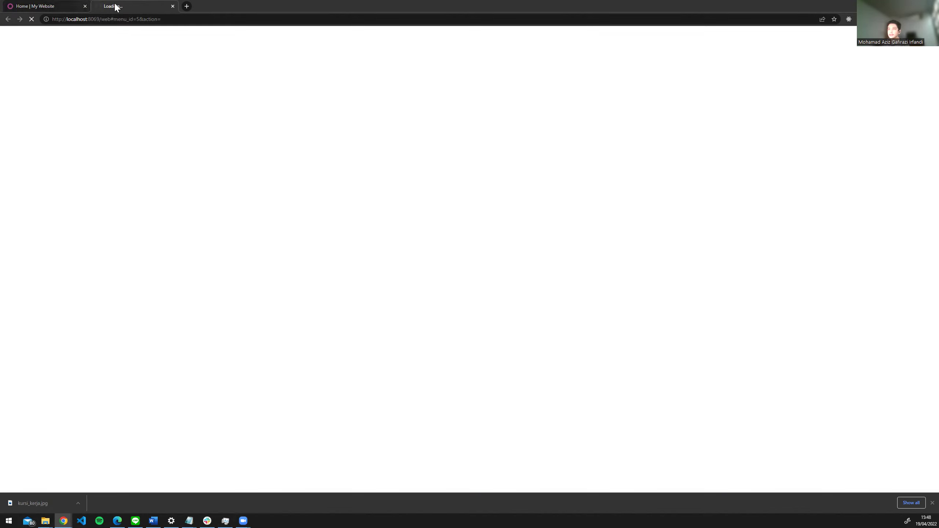
left_click(173, 6)
left_click(51, 34)
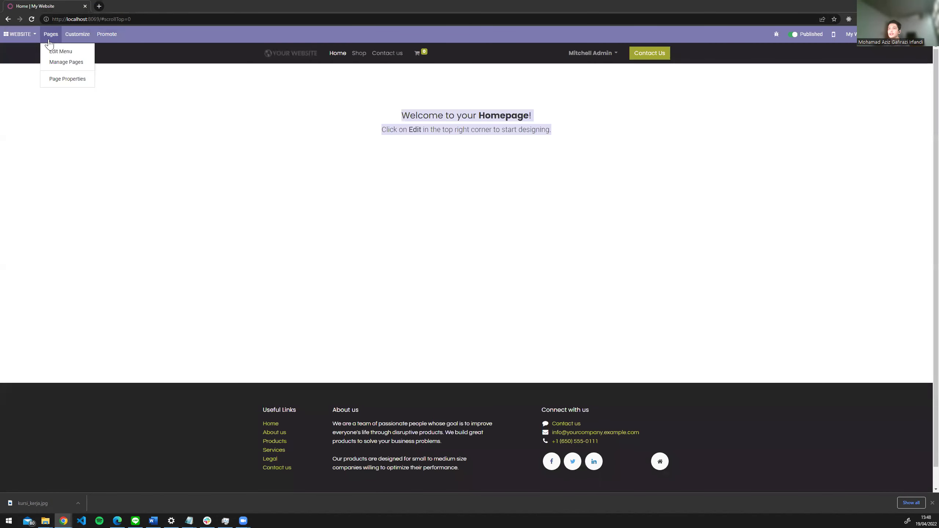
left_click(77, 34)
left_click(22, 34)
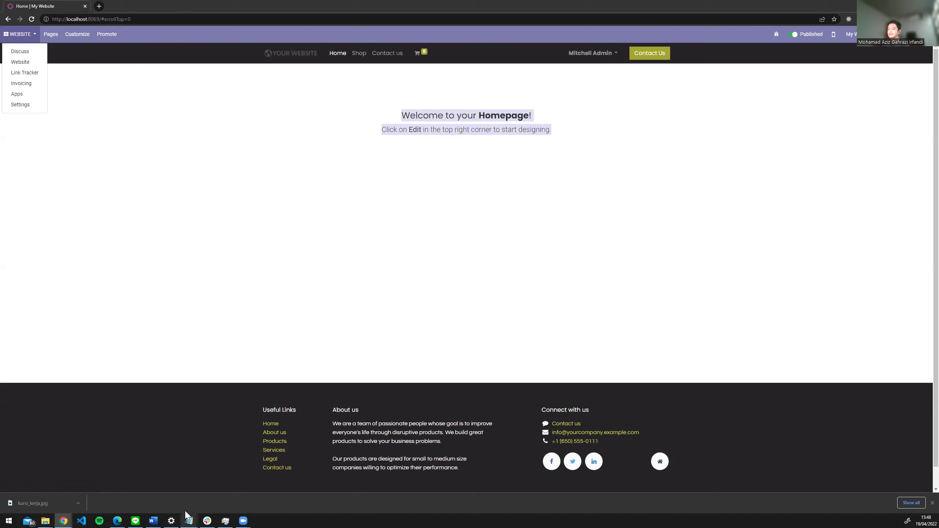
mouse_move(187, 513)
left_click(213, 501)
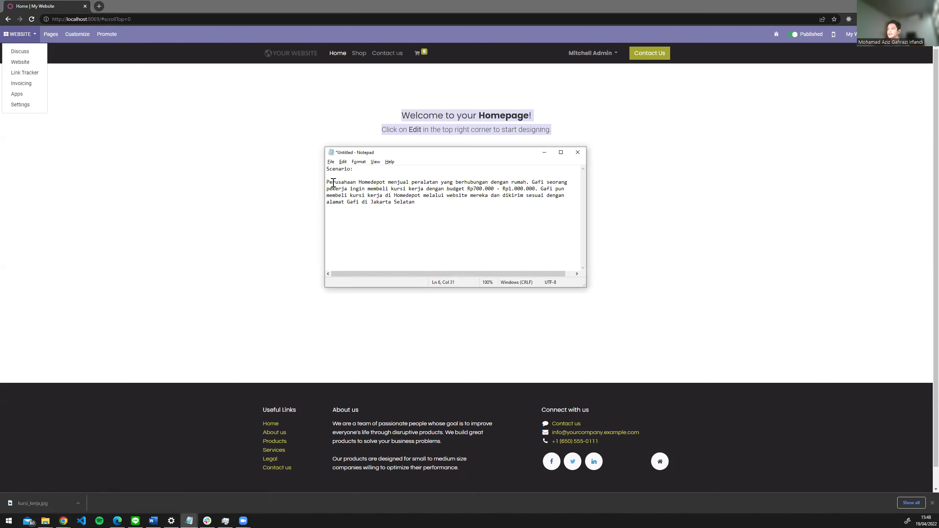
left_click_drag(335, 182, 398, 182)
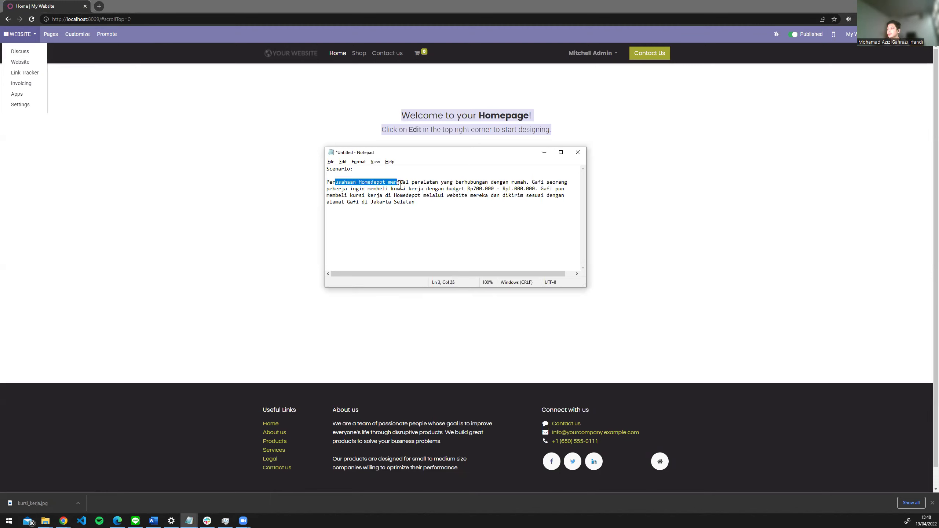
left_click(412, 181)
left_click_drag(458, 182, 513, 179)
left_click_drag(379, 189, 530, 190)
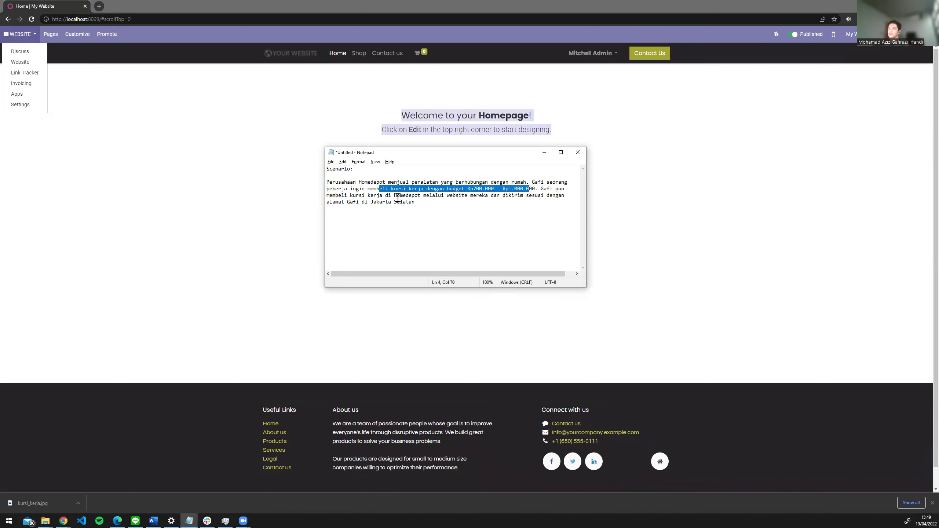
left_click_drag(418, 194, 488, 199)
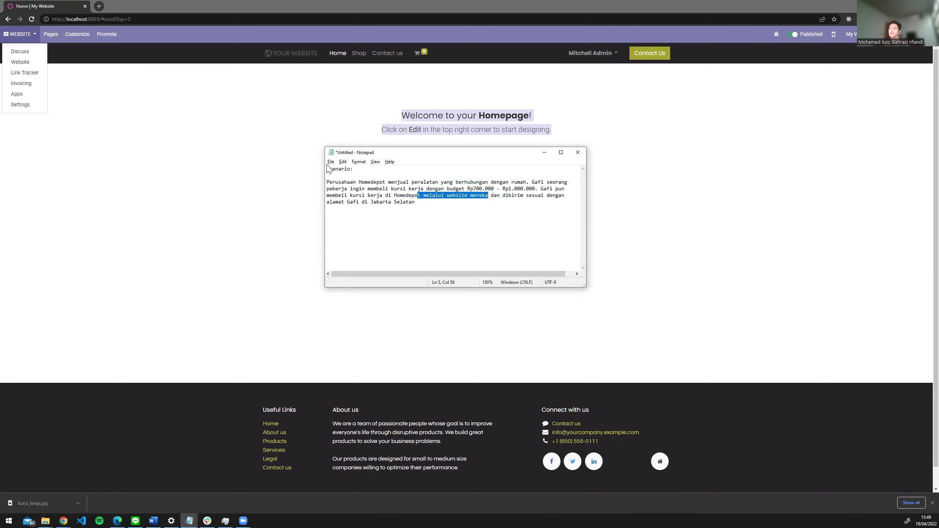
left_click(230, 164)
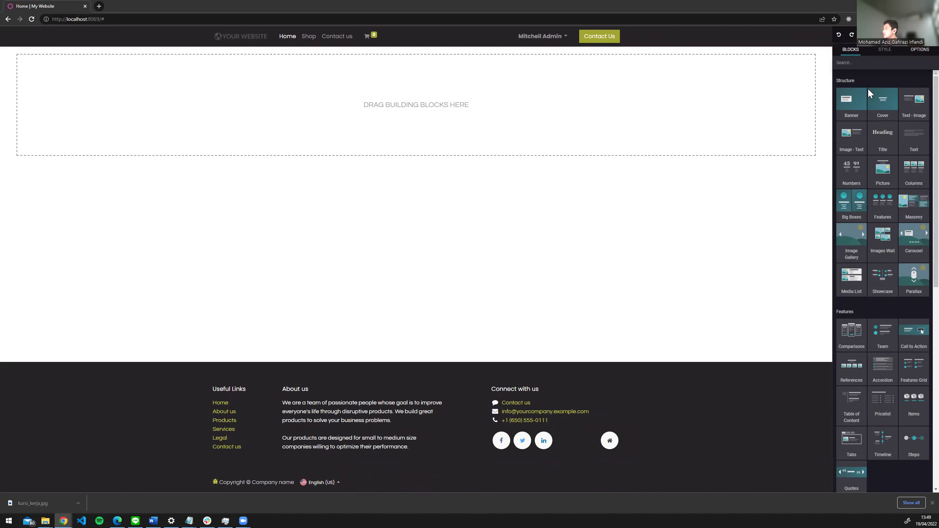
- Drop a Text - Image block onto the empty homepage and select its 'Selected for you' heading
scroll(880, 121, "down", 1)
scroll(880, 121, "up", 1)
left_click_drag(918, 108, 544, 117)
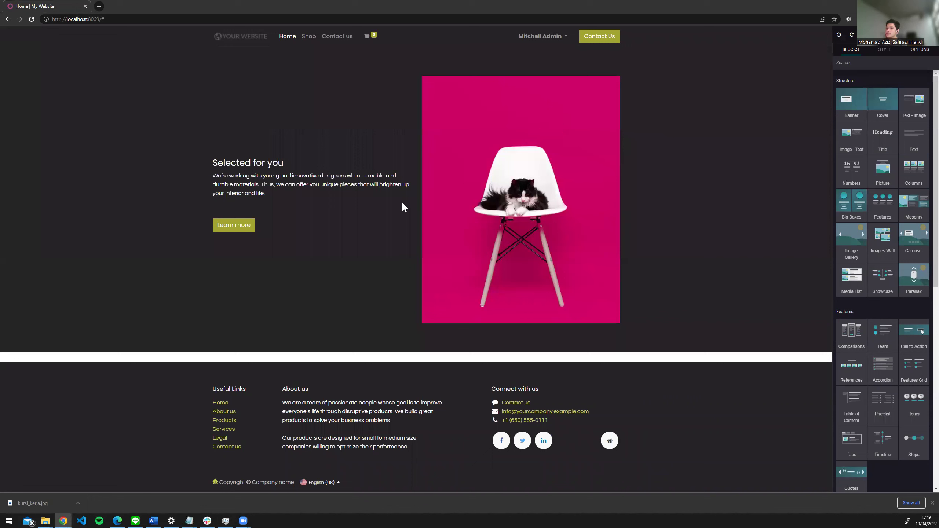
triple_click(251, 160)
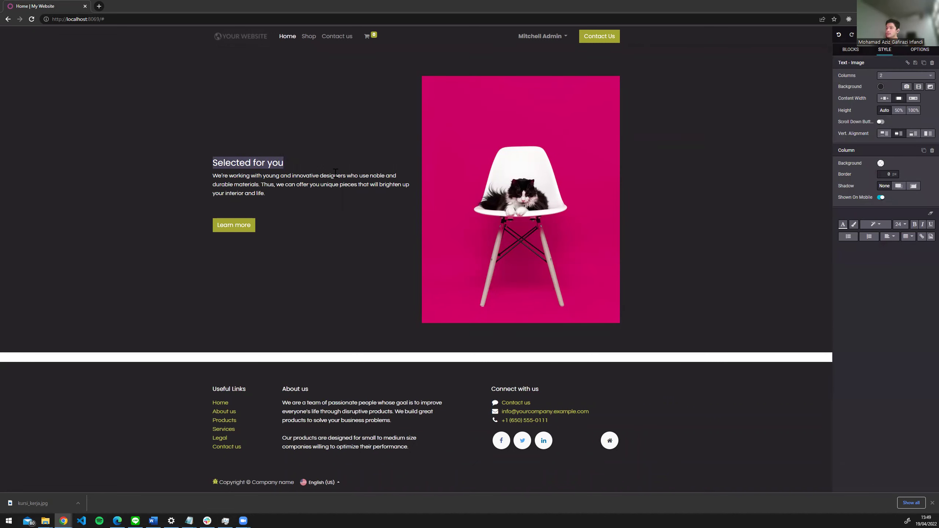
- Retype the block heading as 'Homedepot'
type("HomD")
key("BackSpace")
type("e")
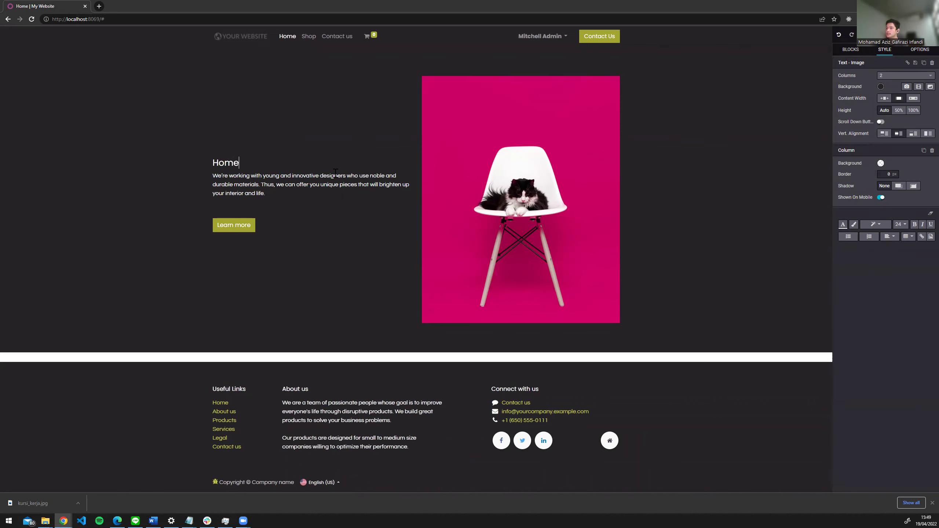
type("depot")
key("shift+Home")
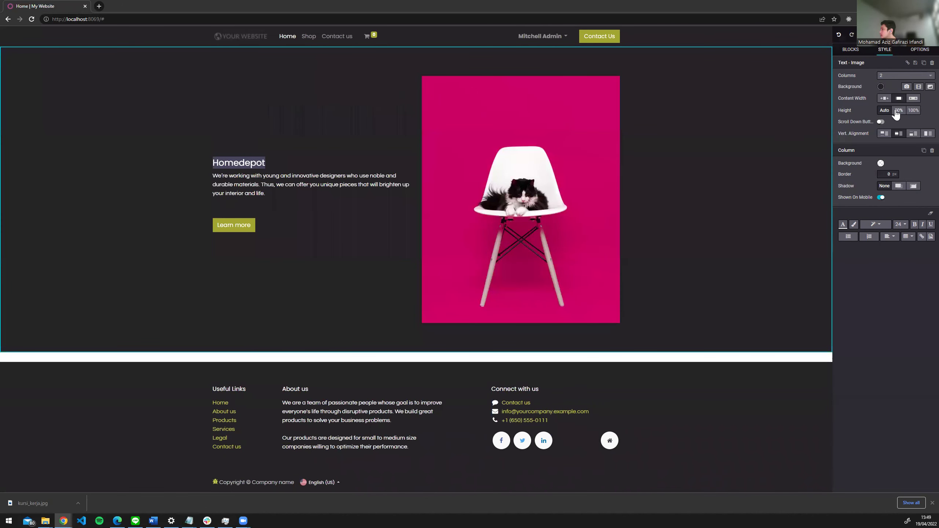
- Set the section height to 50% and the content width to Full
left_click(899, 111)
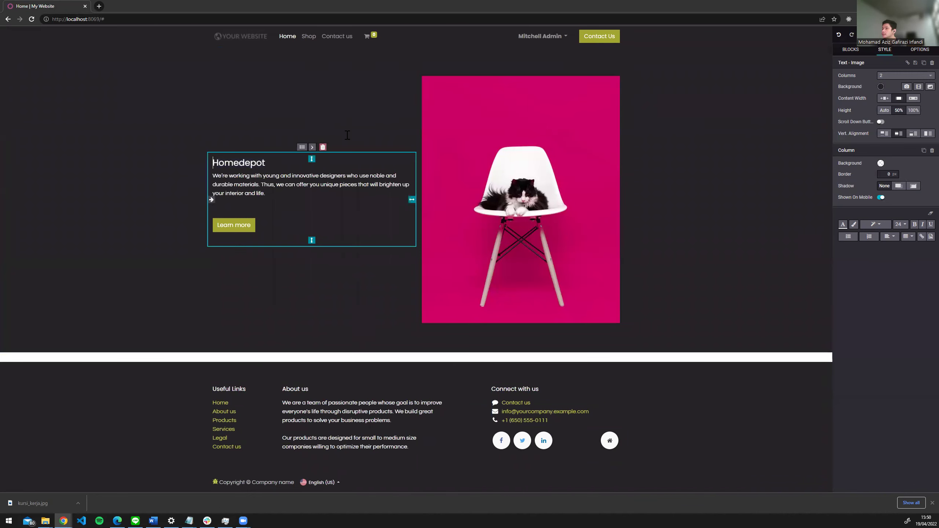
double_click(245, 163)
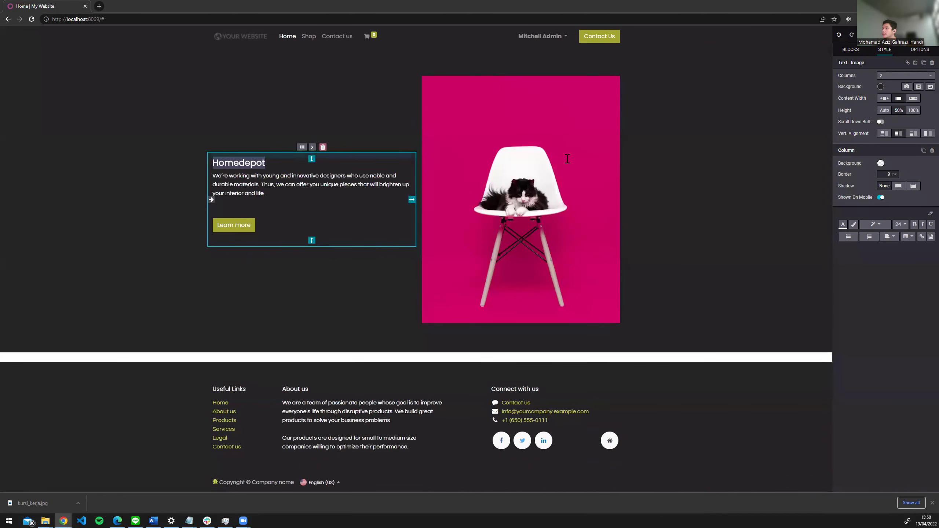
left_click(912, 99)
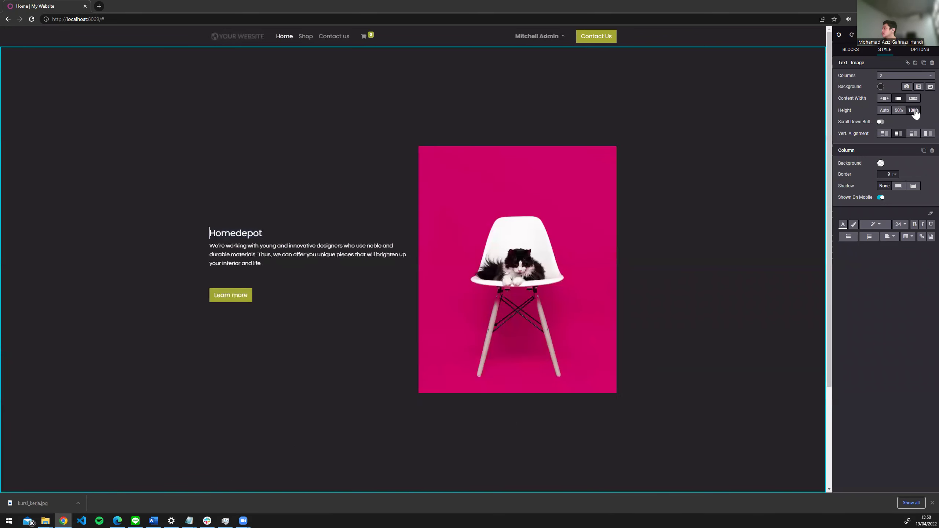
- Set the section height to 100%, enable the Scroll Down Button, and select the text column
left_click(913, 111)
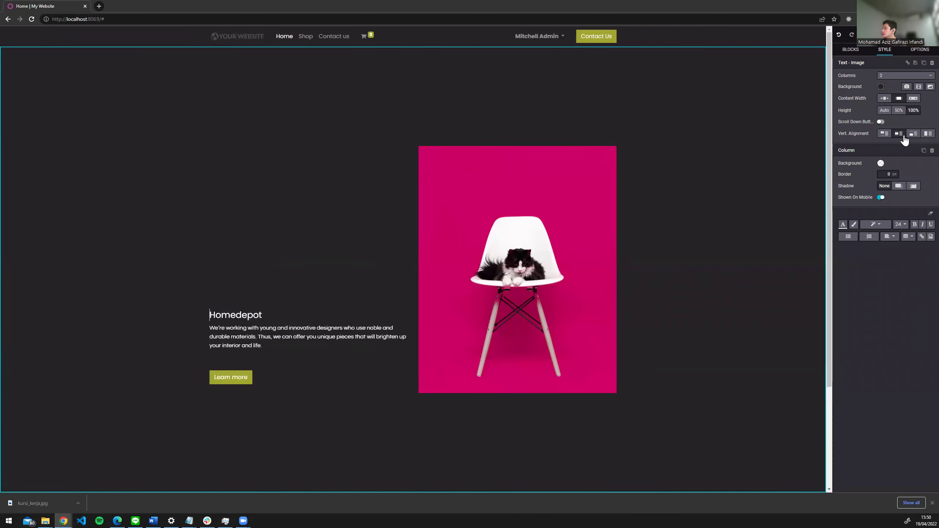
left_click(880, 122)
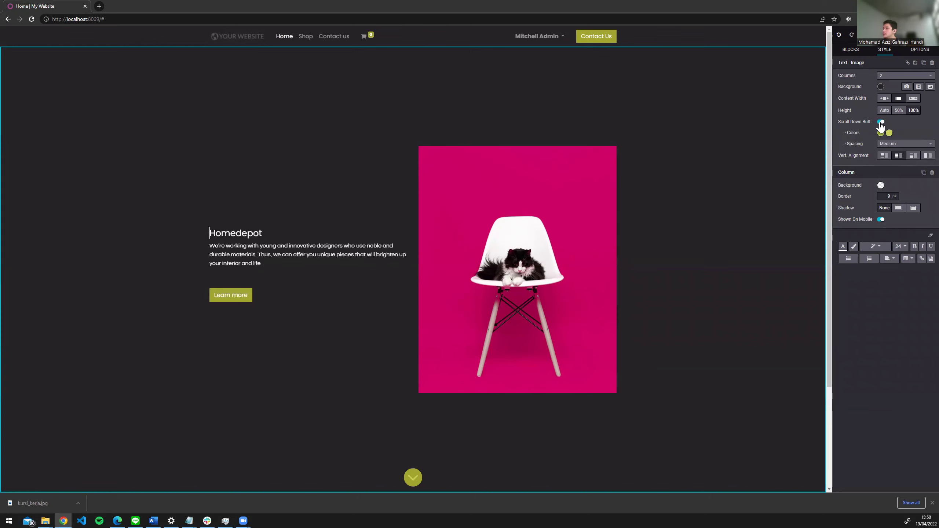
left_click(390, 466)
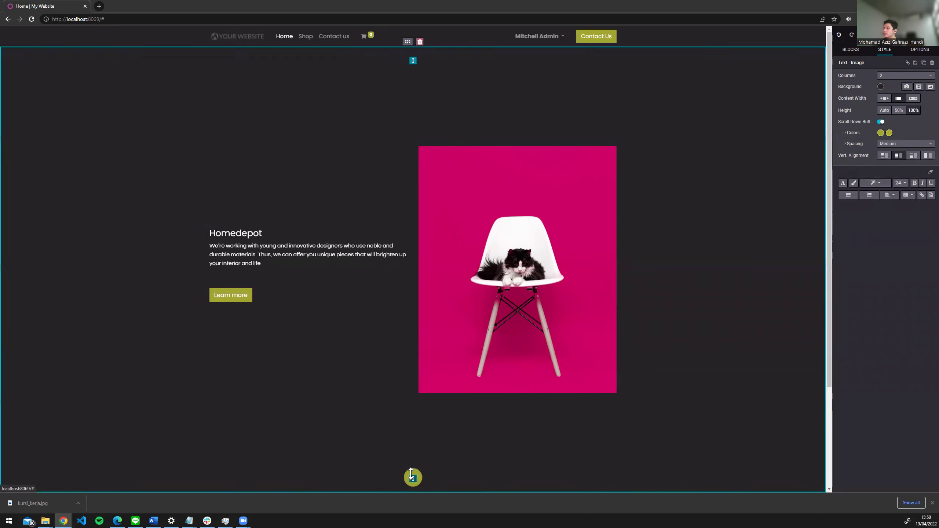
left_click(900, 182)
left_click(907, 304)
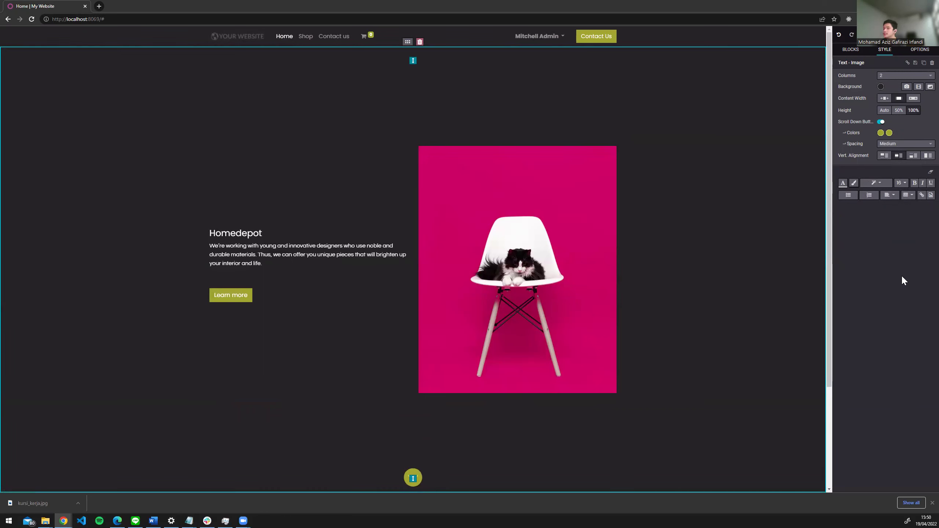
left_click(251, 234)
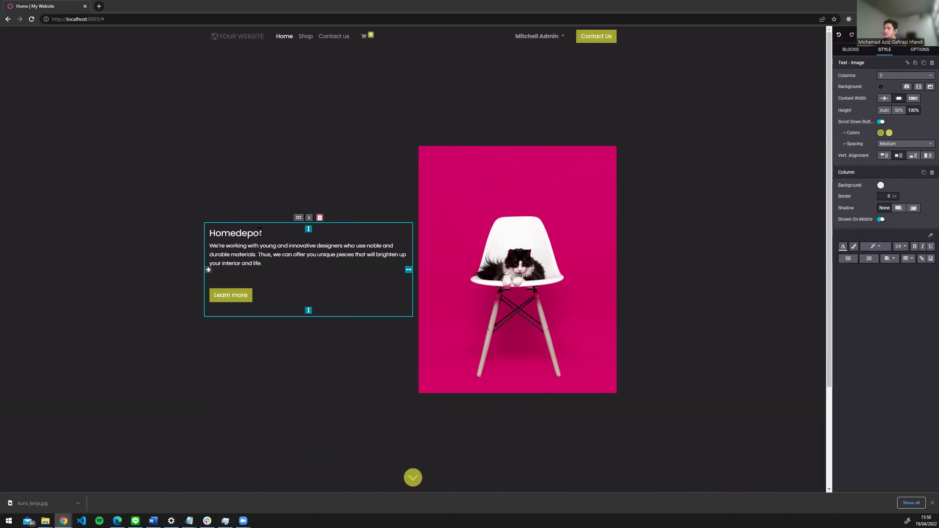
- Make the Homedepot heading font size 48 and bold
double_click(251, 234)
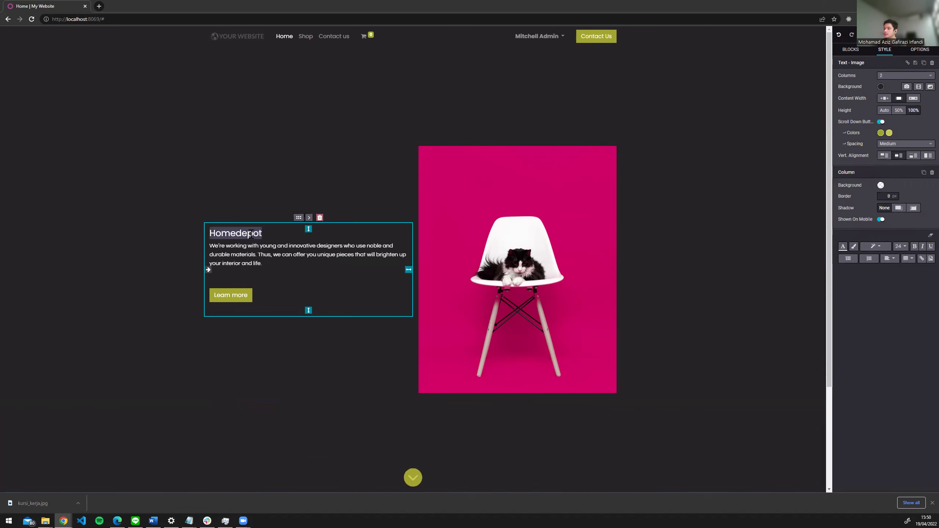
left_click(901, 247)
left_click(910, 388)
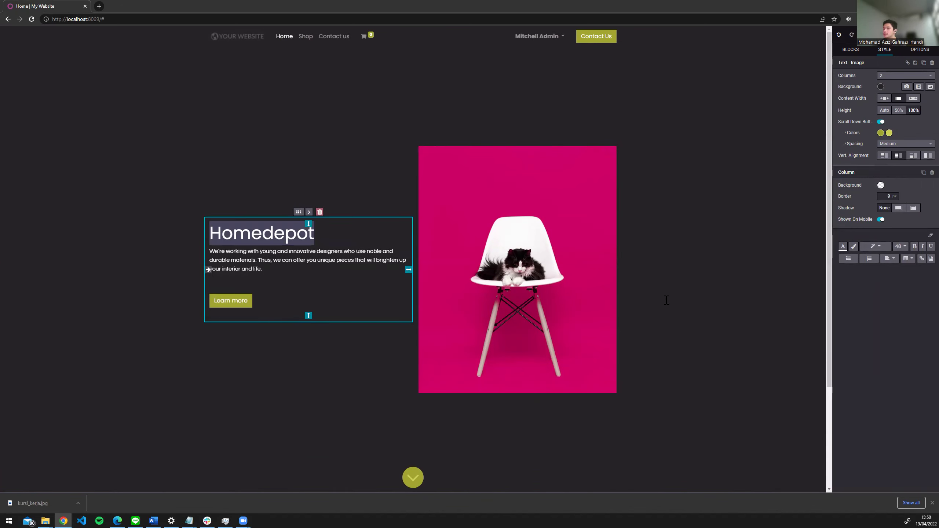
left_click(914, 247)
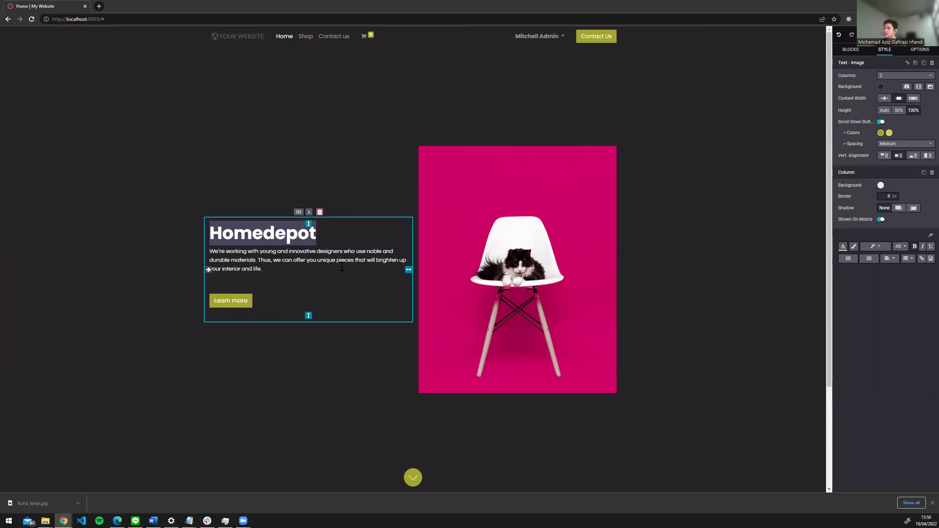
- Replace the description with 'We're a household company that sells household stuffs'
triple_click(375, 266)
left_click(277, 269)
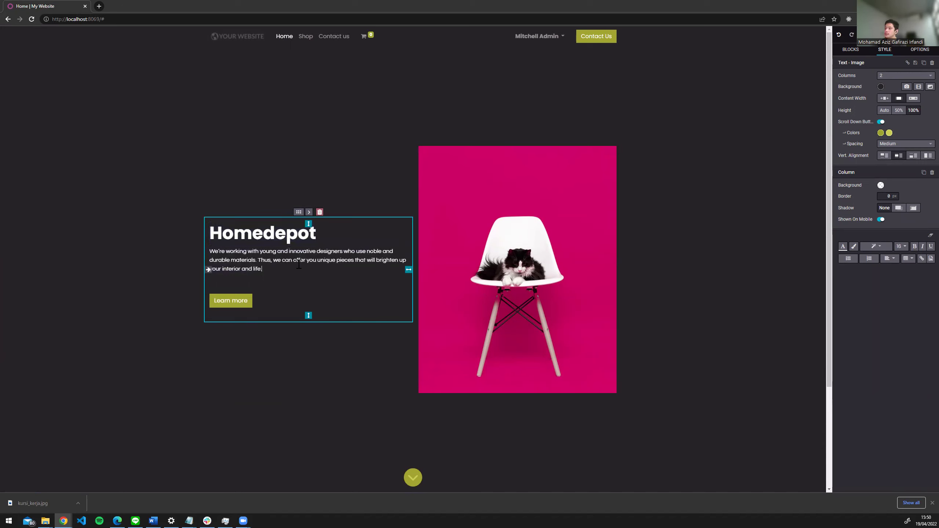
triple_click(215, 251)
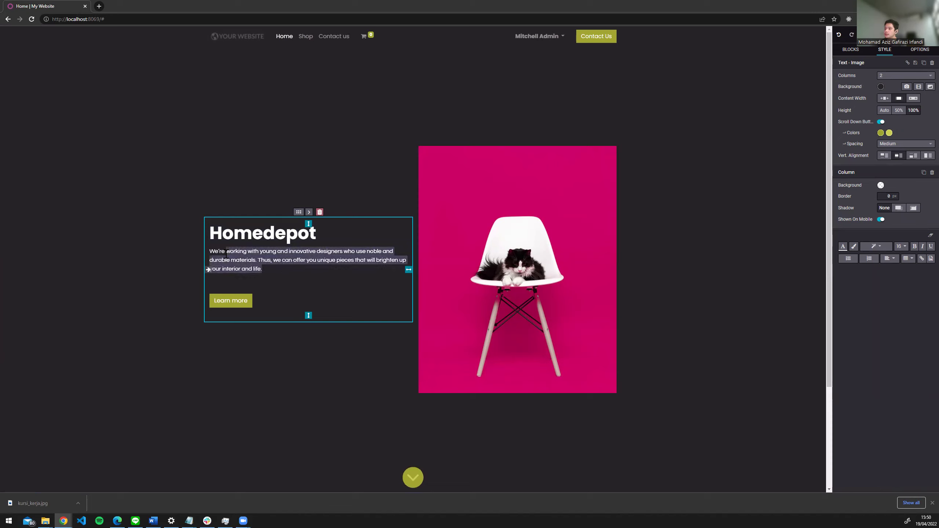
type("We're a household")
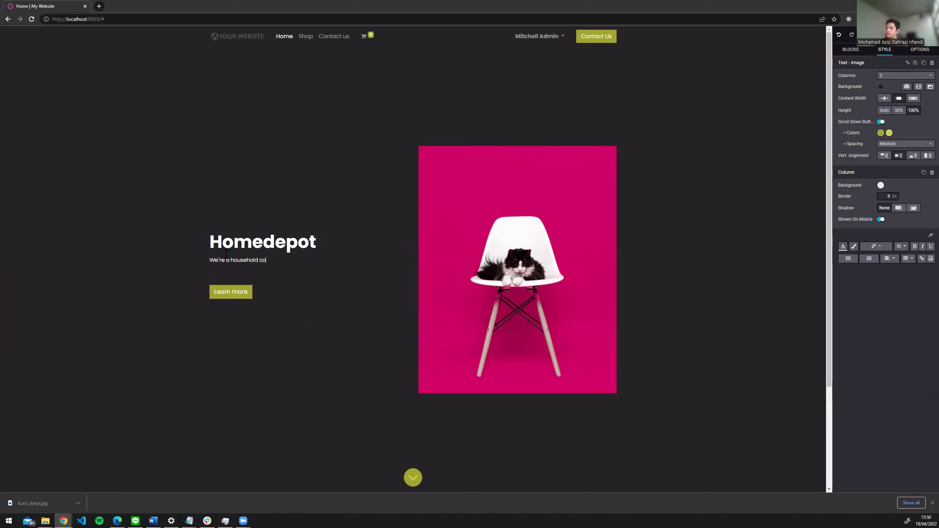
type(" company that sells household")
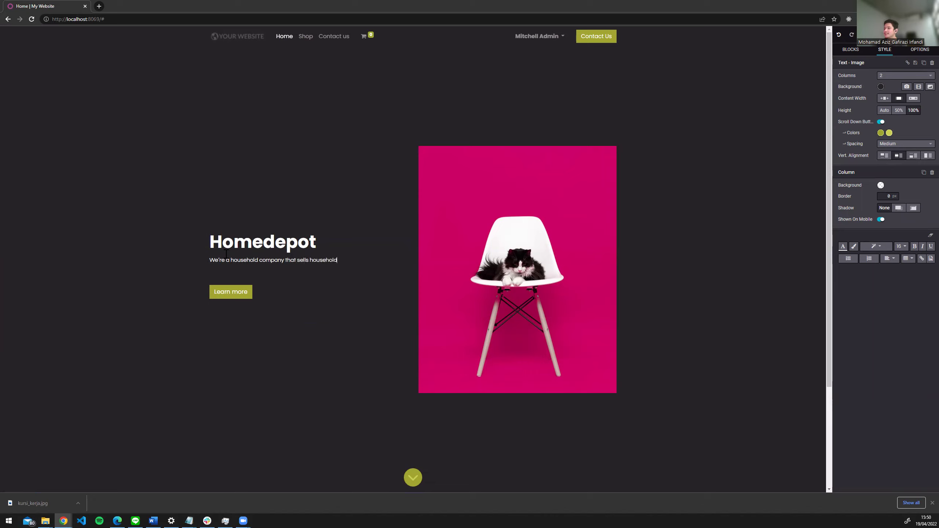
type(" stuffs")
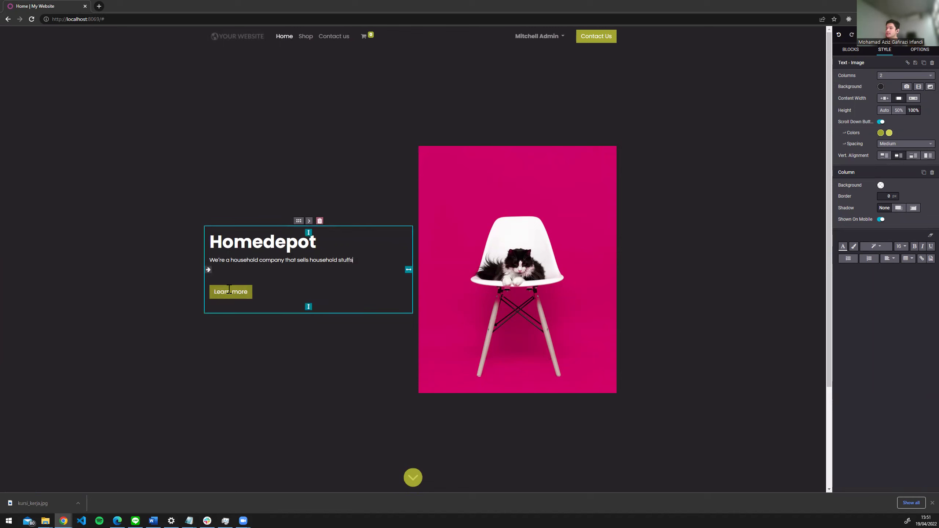
- Change the hero button's label from 'Learn more' to 'Let's shop'
left_click(922, 259)
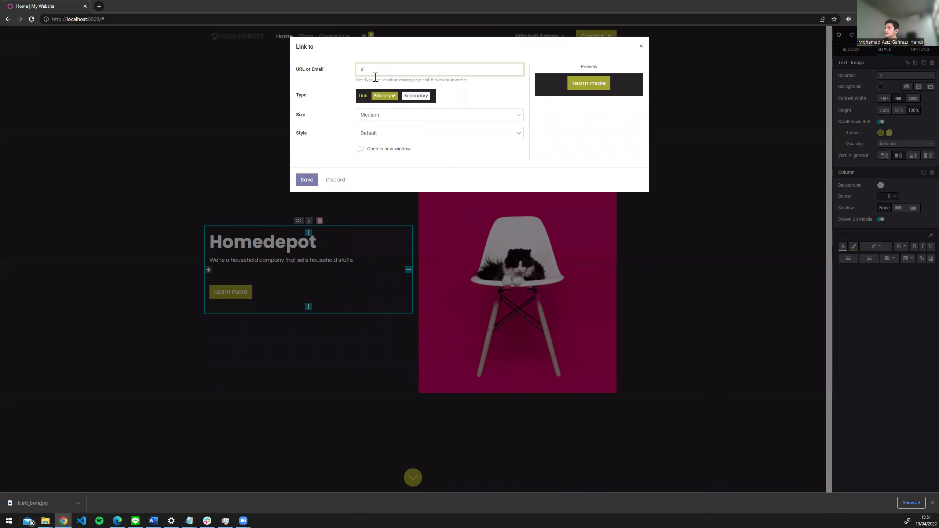
left_click(340, 180)
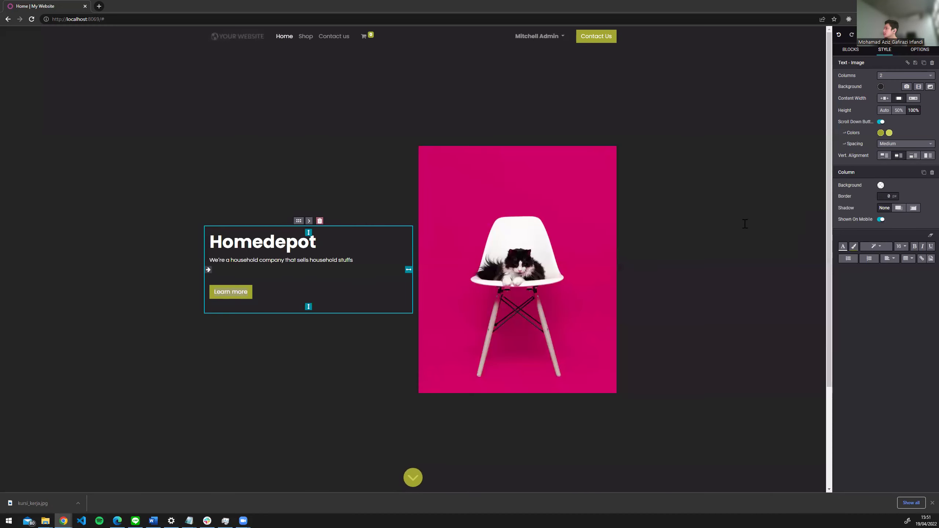
left_click(241, 291)
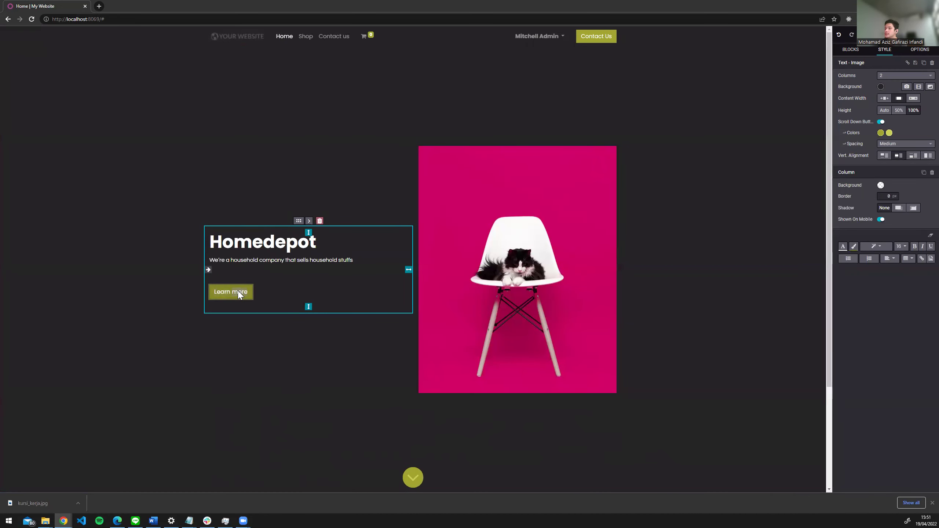
double_click(240, 292)
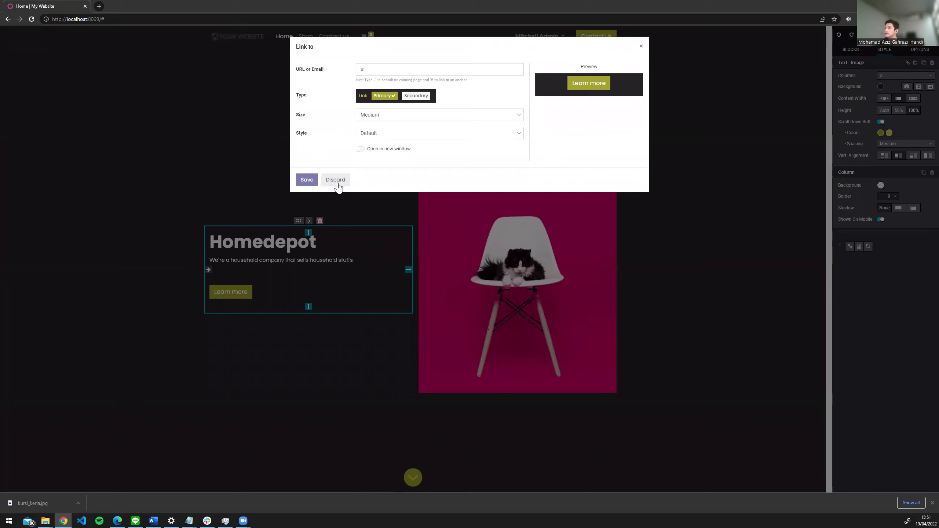
left_click(339, 181)
left_click_drag(248, 291, 215, 292)
type("Sho")
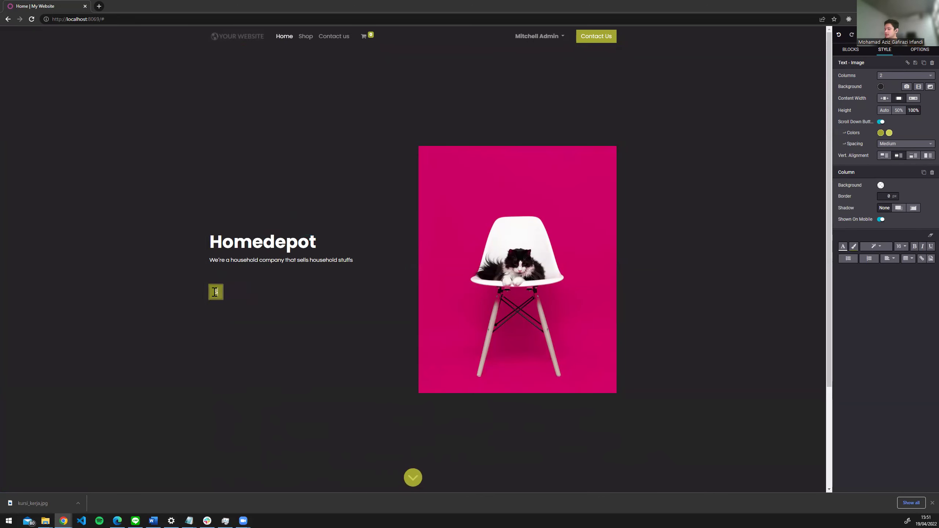
key("BackSpace")
key("BackSpace")
key("BackSpace")
type("Let's")
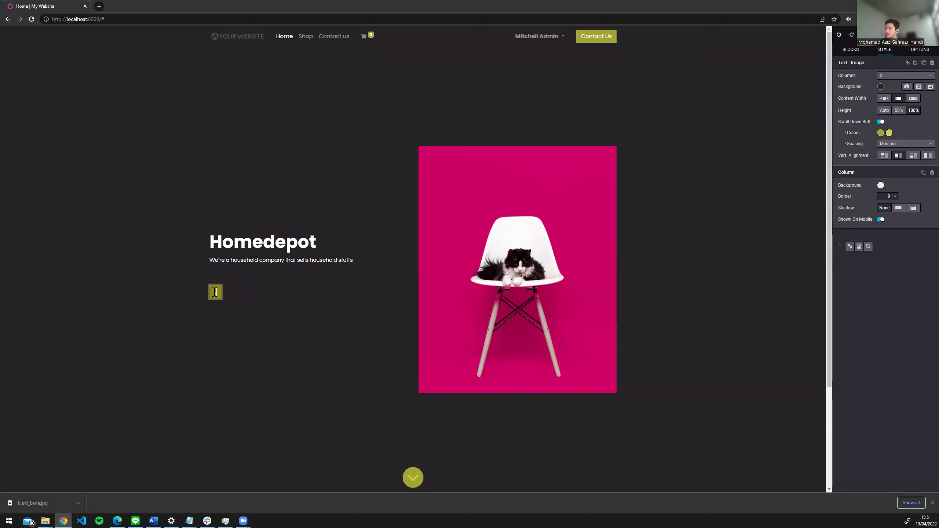
type(" shop")
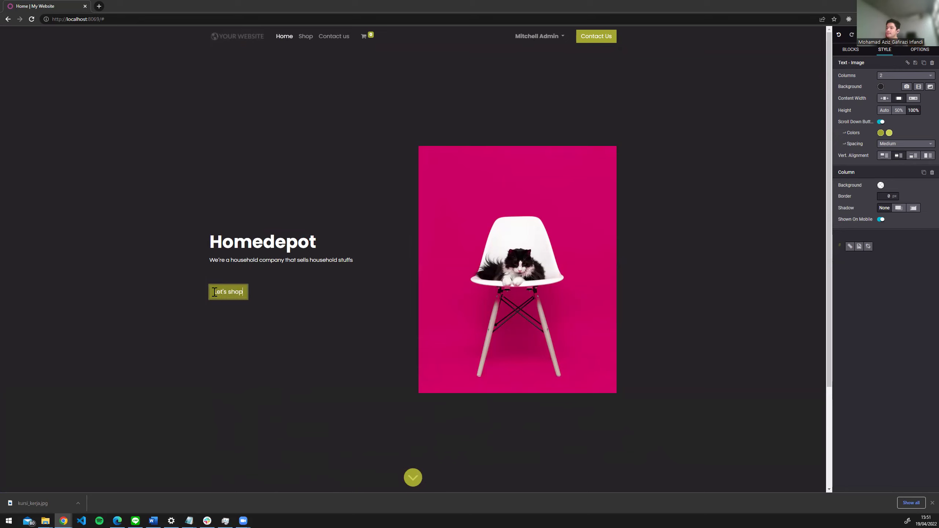
left_click(298, 243)
left_click(293, 171)
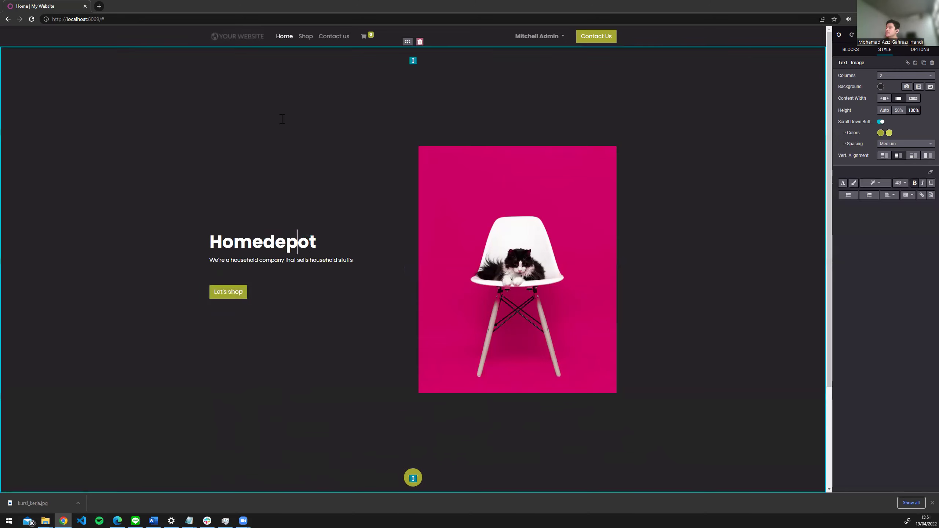
scroll(429, 207, "down", 3)
- Add a Text block to the page just above the footer
scroll(429, 273, "up", 3)
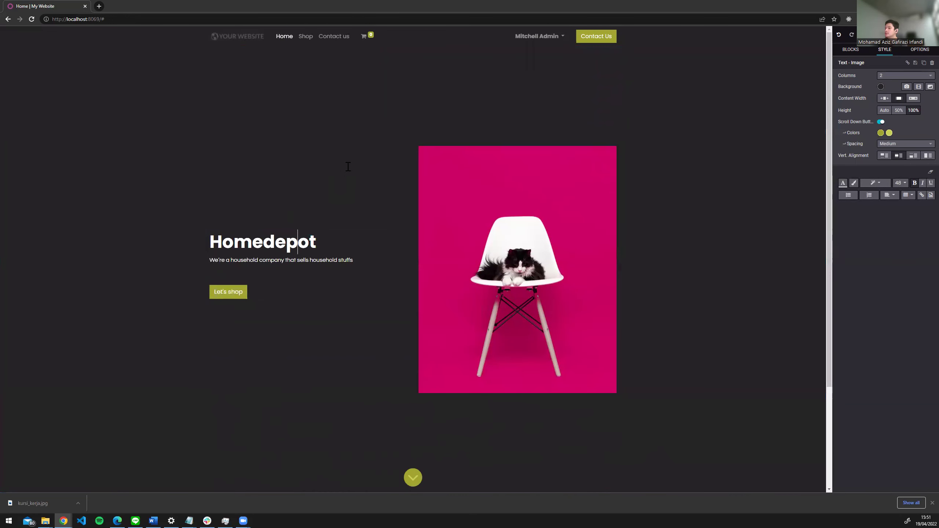
scroll(426, 376, "down", 3)
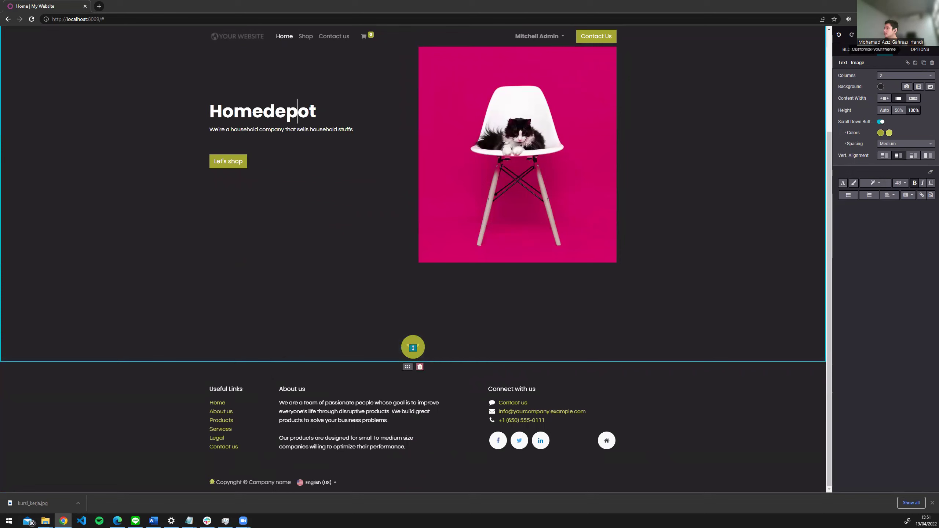
left_click(851, 50)
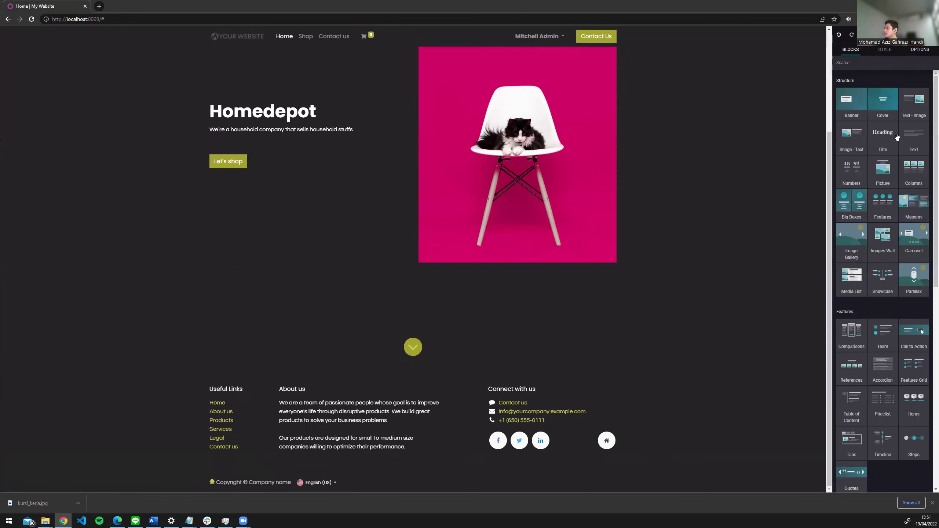
left_click_drag(906, 142, 530, 372)
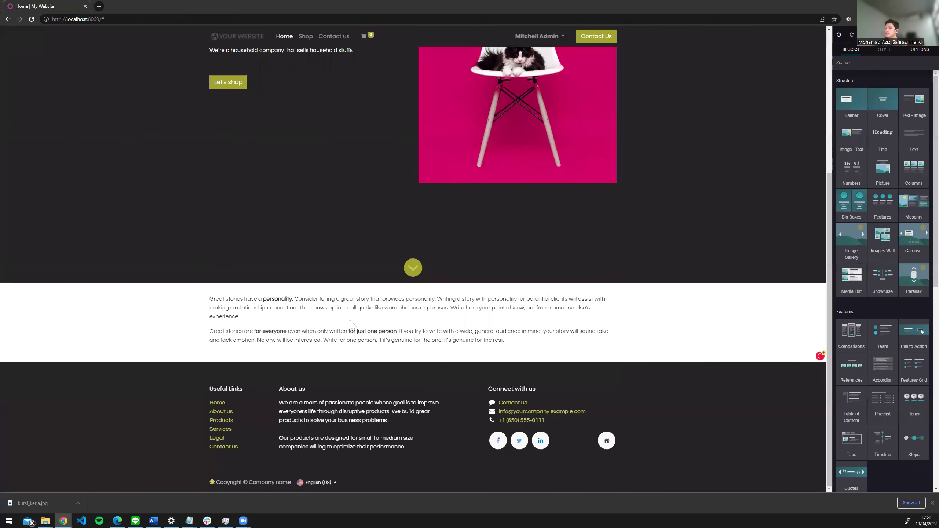
scroll(619, 249, "up", 5)
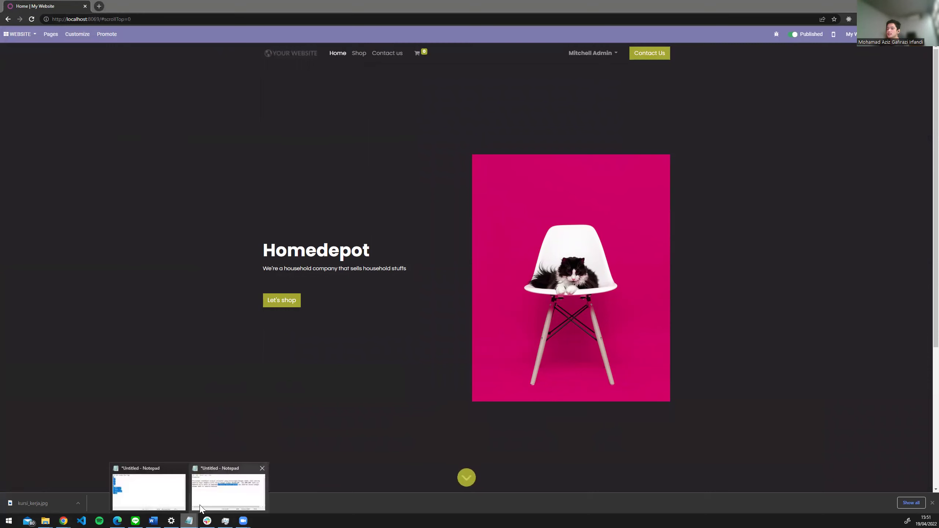
- Bring the Notepad scenario notes forward, then minimize them
left_click(200, 509)
left_click(417, 182)
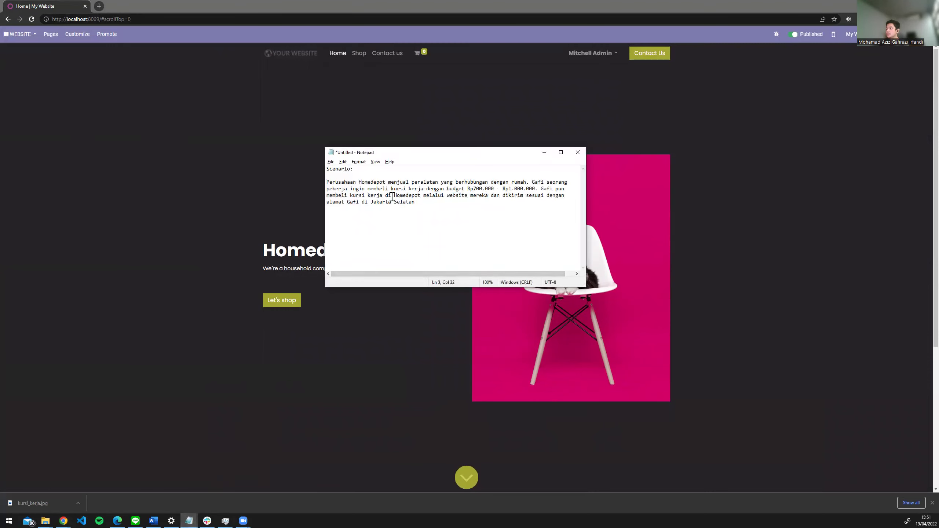
left_click(544, 152)
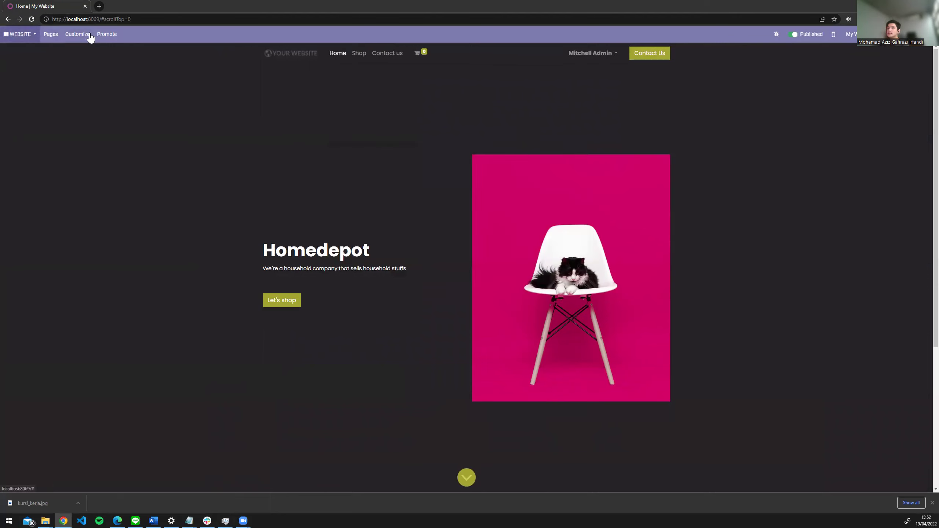
- Browse the website's apps, Pages and Customize menus
left_click(32, 35)
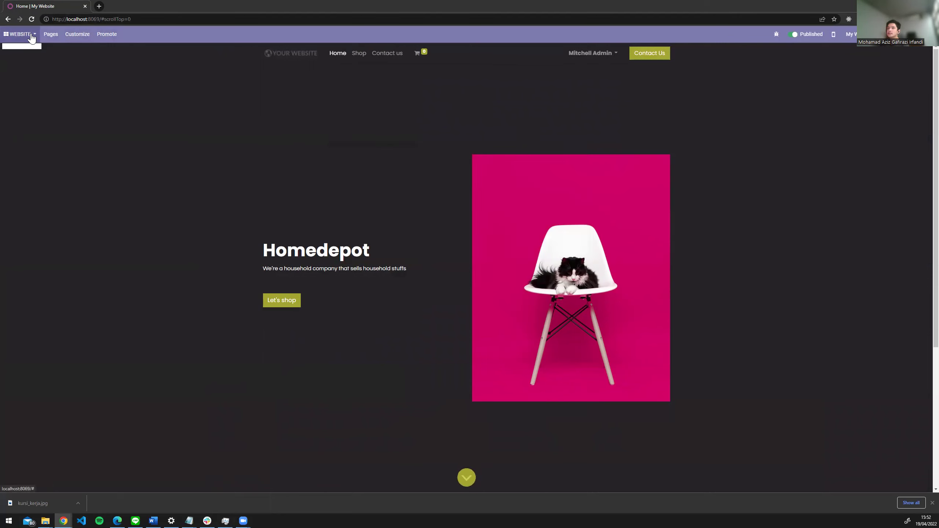
left_click(58, 43)
left_click(78, 36)
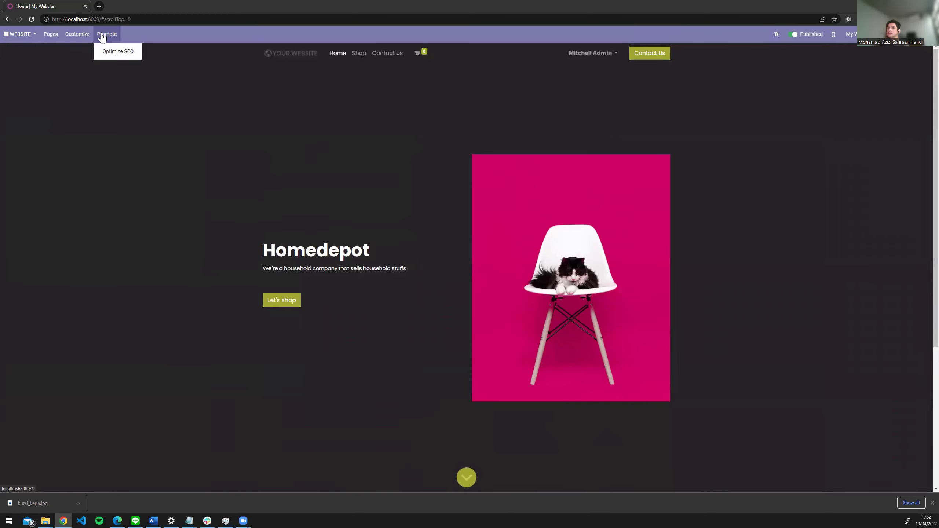
mouse_move(22, 34)
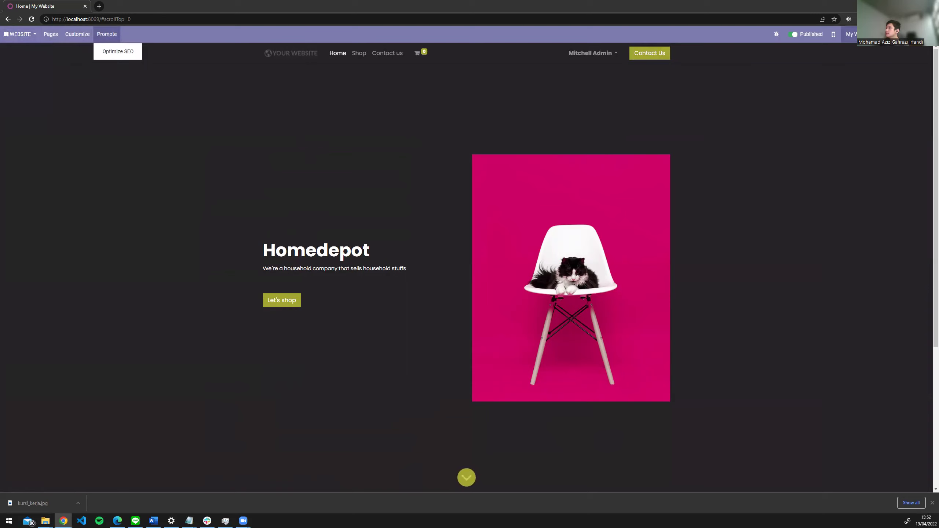
mouse_move(850, 34)
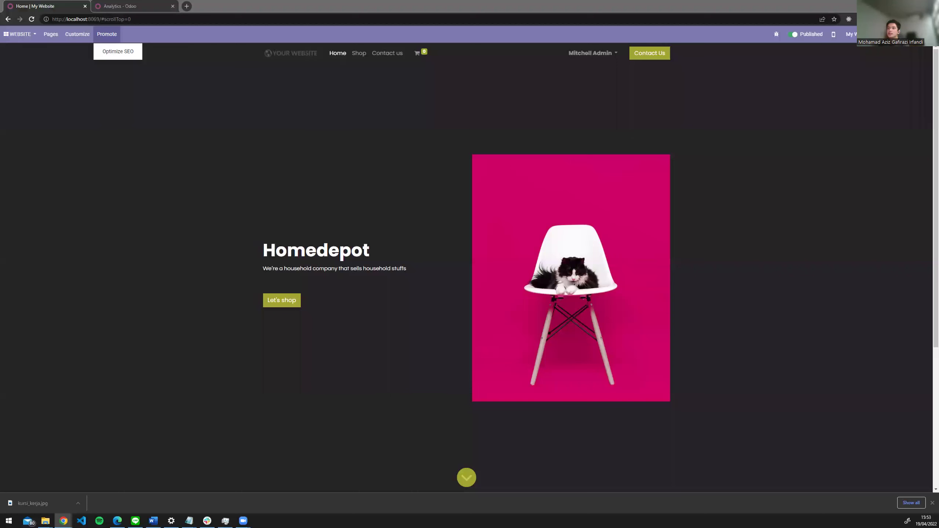
left_click(20, 33)
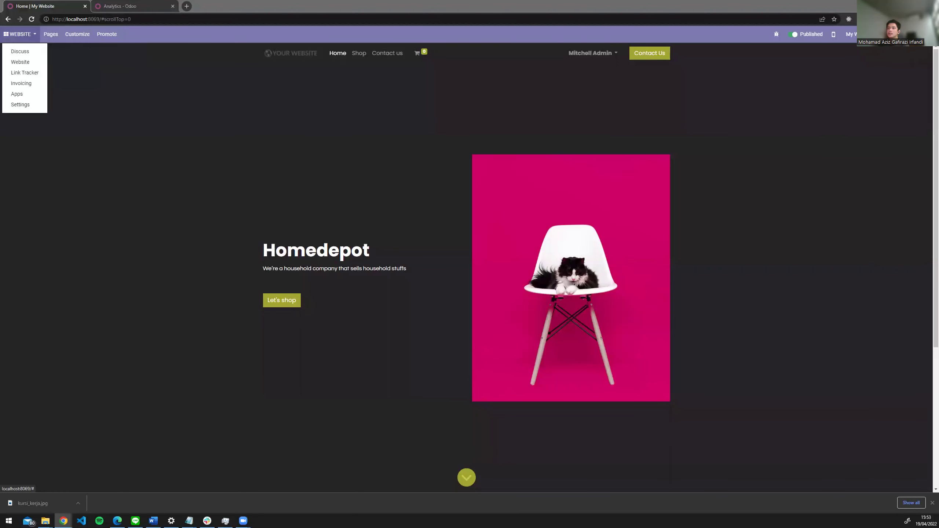
left_click(74, 34)
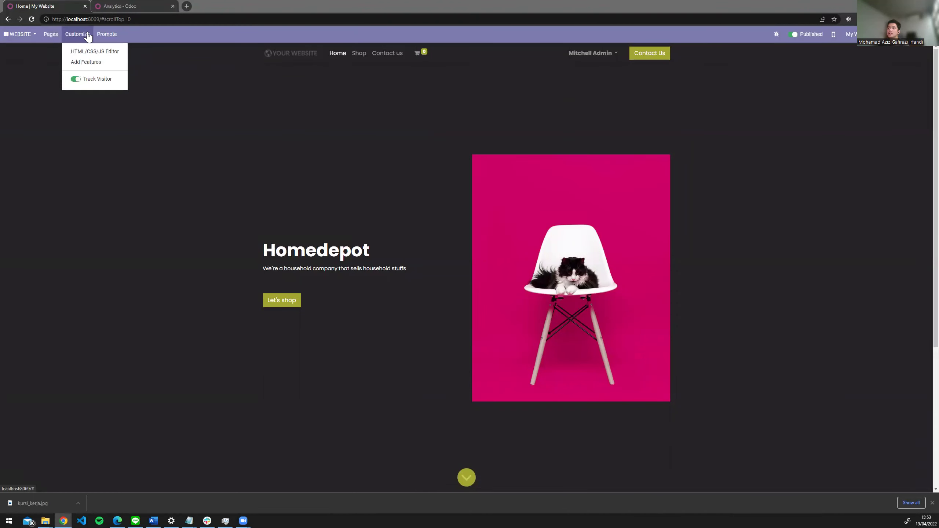
left_click(115, 34)
- Open the Website app in a new tab and switch to its Analytics dashboard
left_click(36, 34)
left_click(44, 34)
left_click(30, 34)
right_click(25, 33)
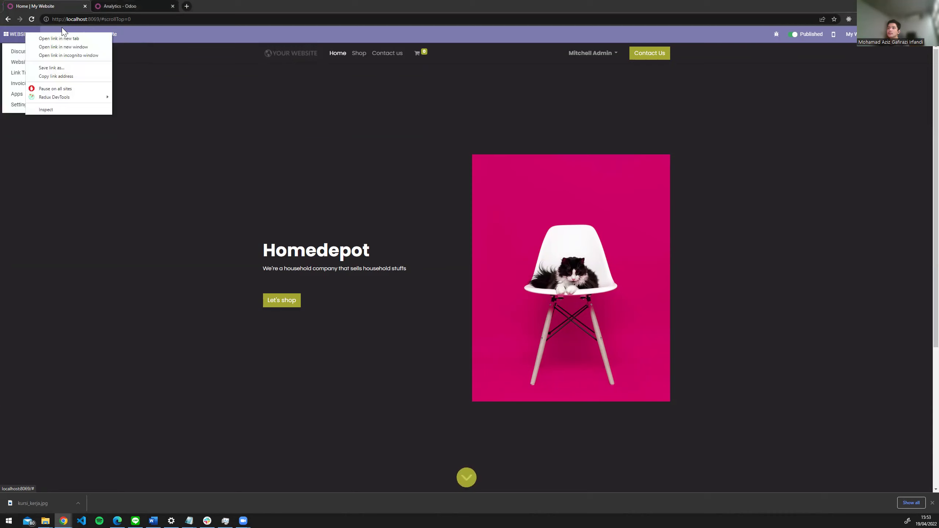
left_click(127, 6)
left_click(128, 6)
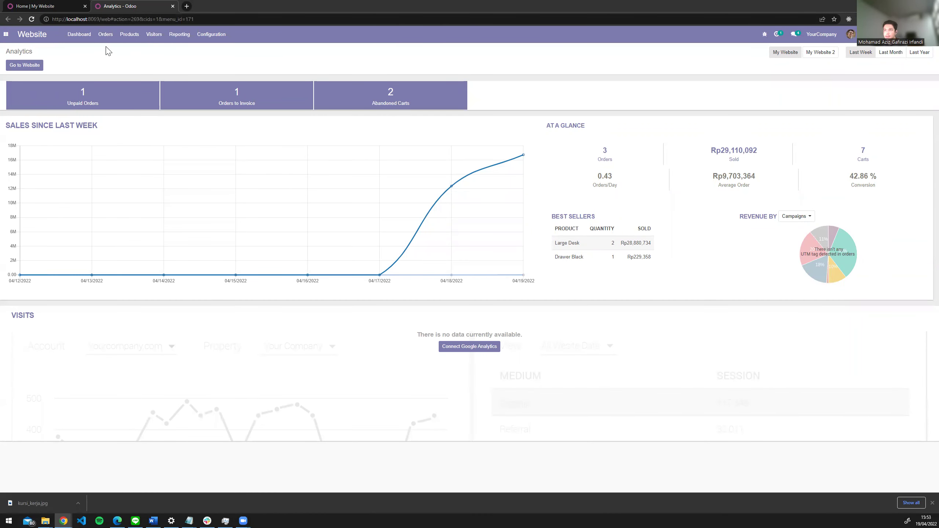
- Open Products > Products to list the 23 published products
left_click(127, 36)
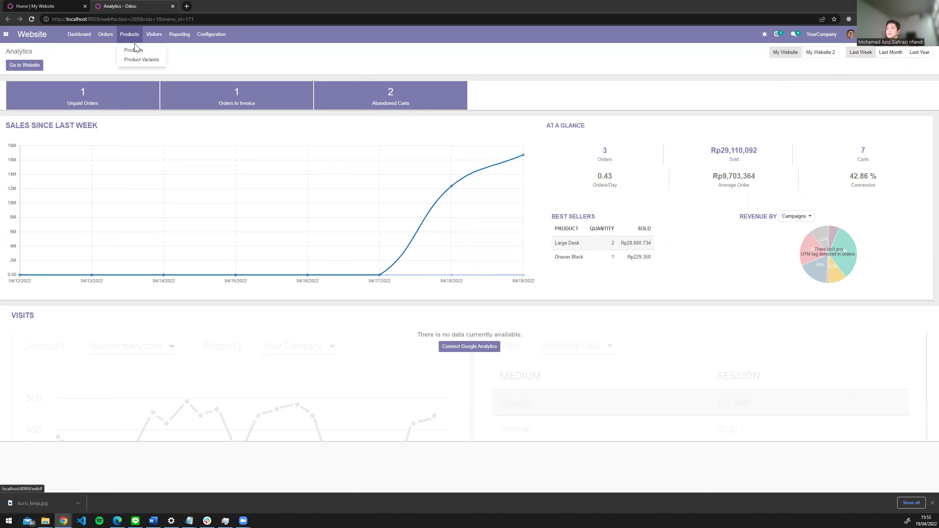
left_click(137, 52)
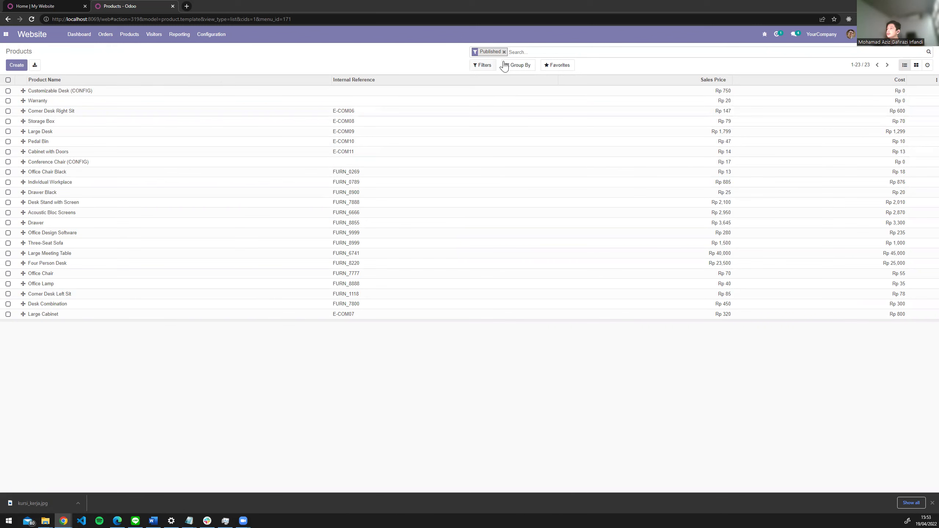
- Switch to card view, create a new product and start naming it Kursi Kerja
left_click(916, 65)
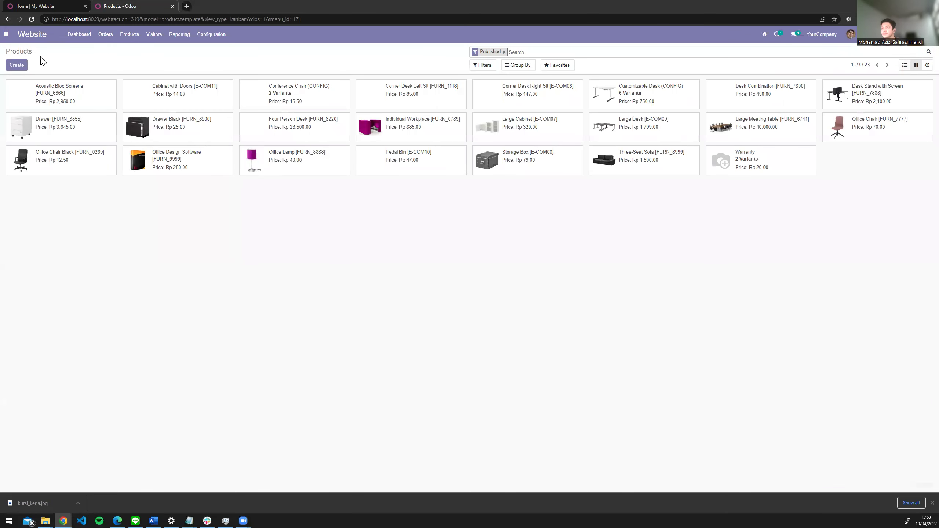
left_click(19, 65)
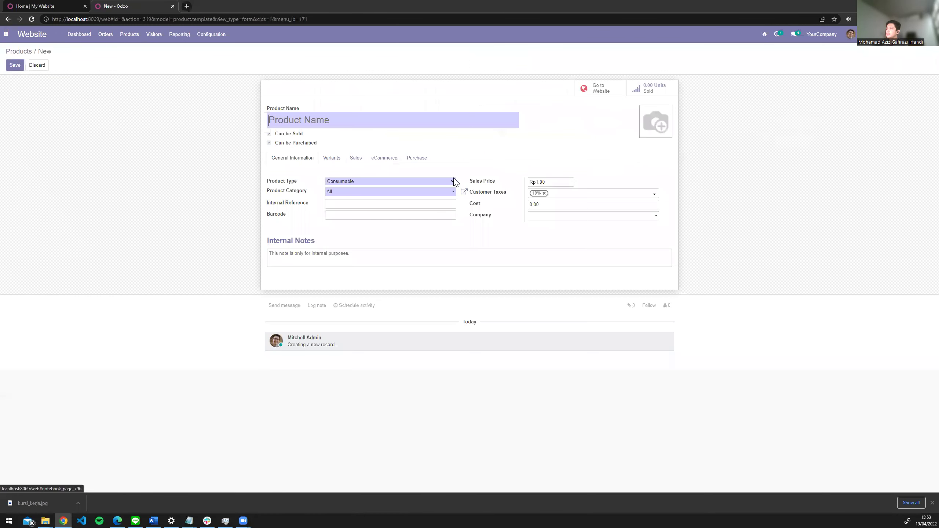
type("Kursi Kerja")
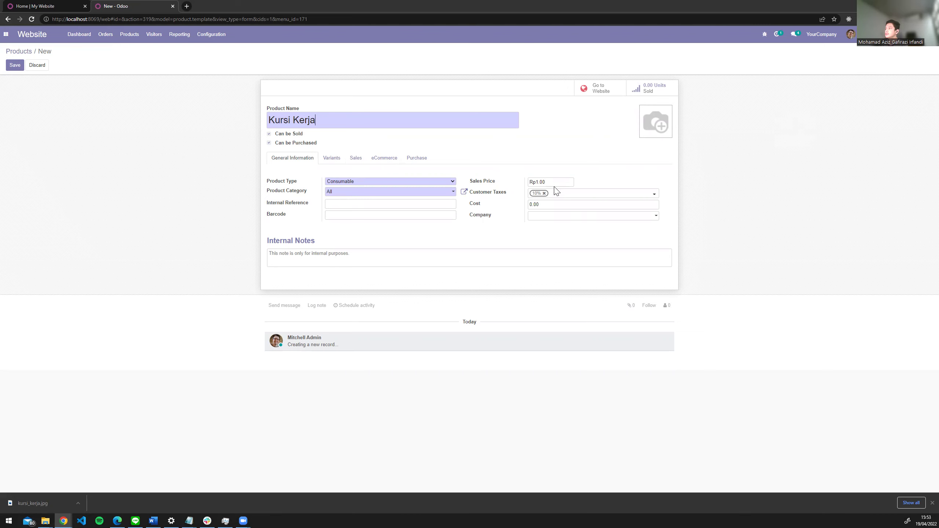
- Assign the new product to My Website, reviewing its eCommerce, sales, variant and purchase settings
left_click(371, 160)
left_click(334, 159)
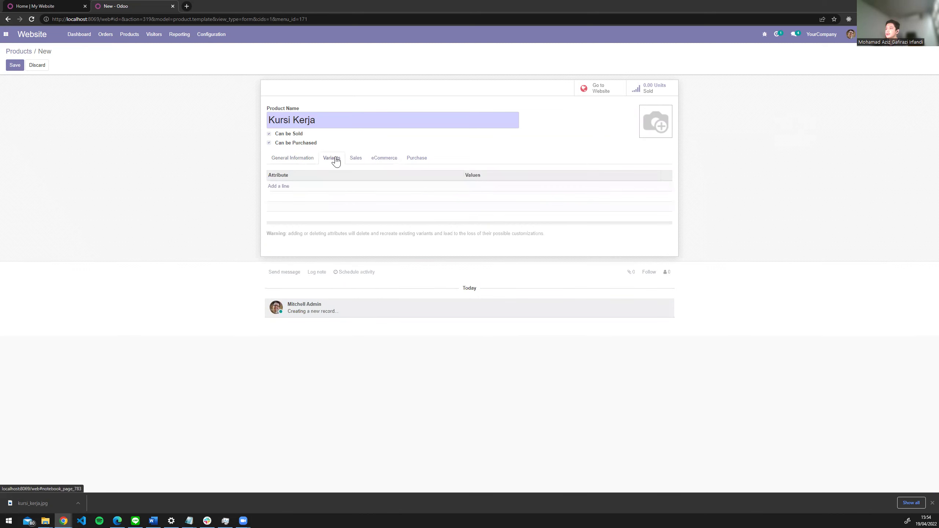
left_click(359, 161)
left_click(373, 161)
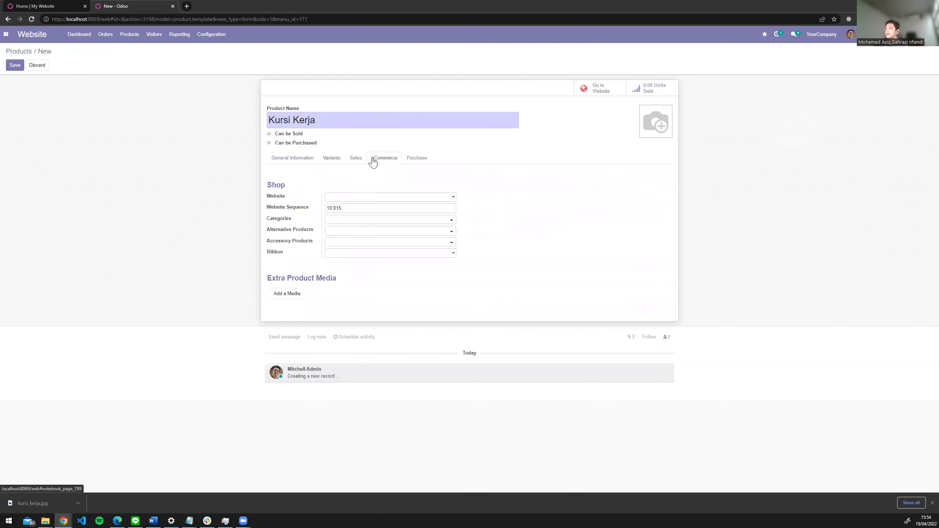
left_click(369, 199)
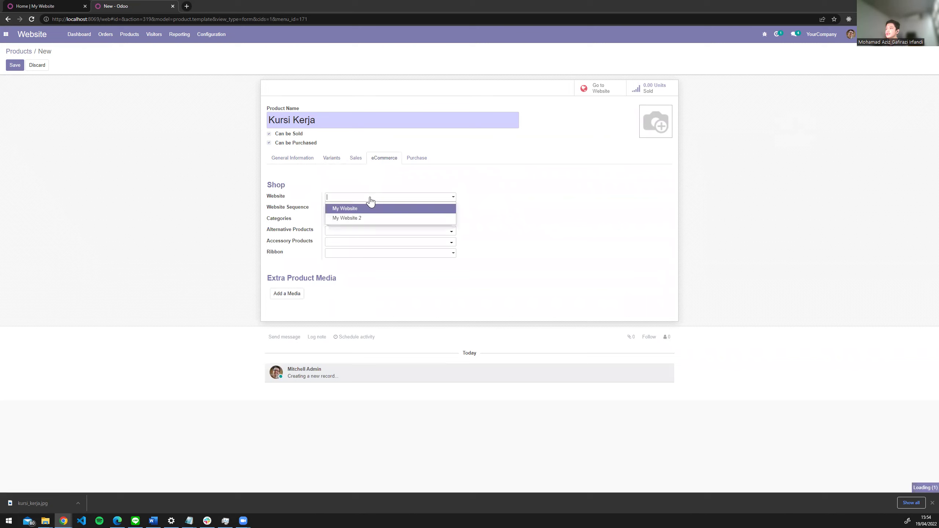
left_click(340, 209)
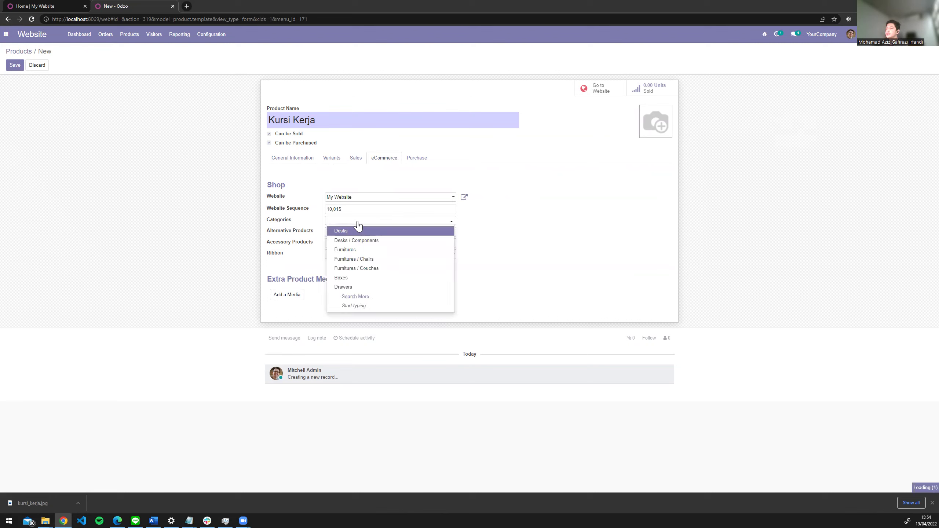
left_click(483, 222)
left_click(411, 161)
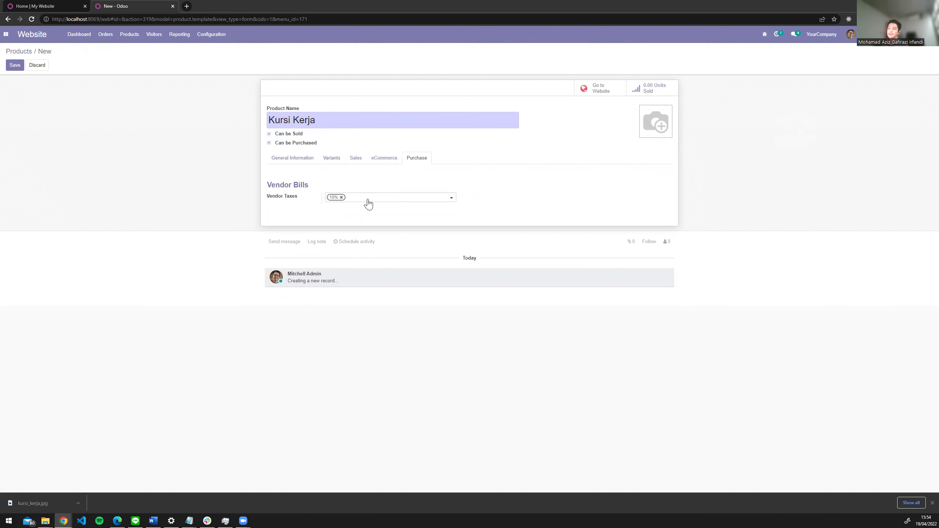
left_click(332, 159)
left_click(294, 159)
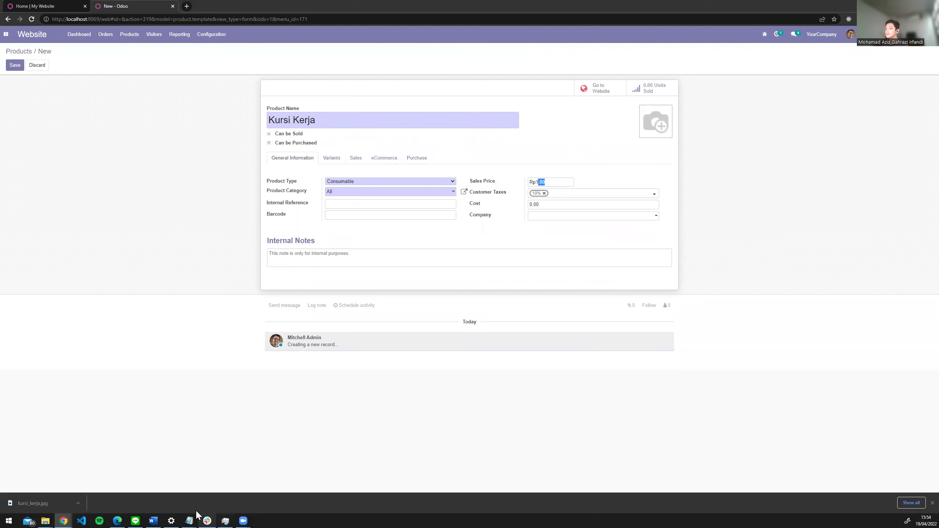
- Check the chair budget in the Notepad scenario, then set Kursi Kerja's sales price to 900000
left_click(204, 498)
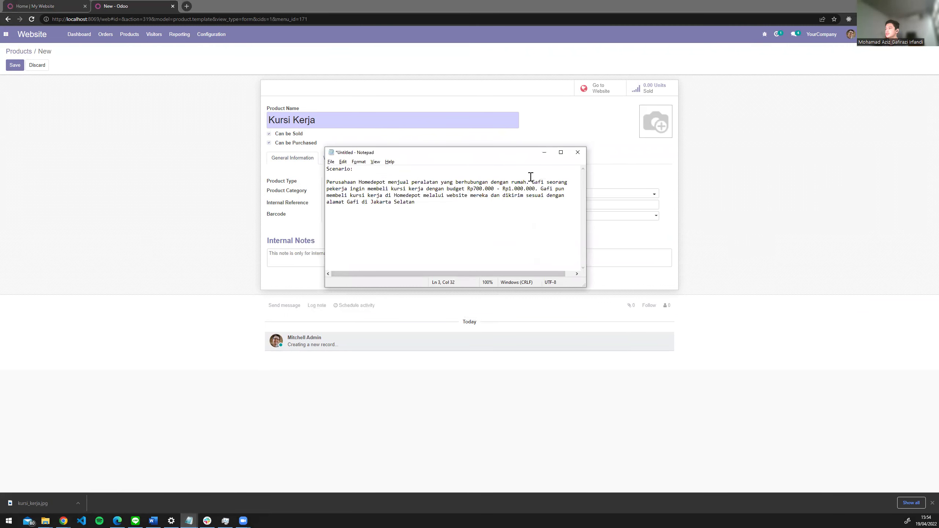
left_click(544, 152)
key("BackSpace")
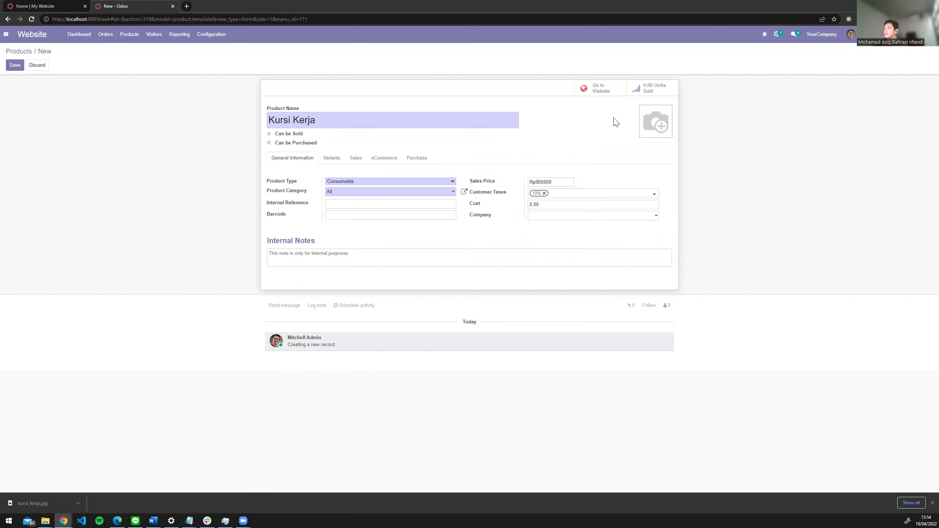
left_click(645, 112)
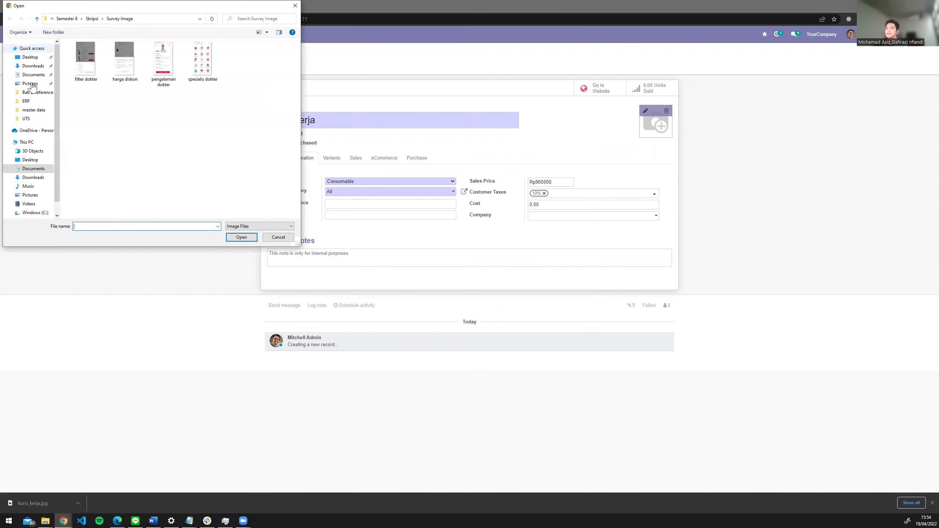
- Load the kursi_kerja photo from the ERP folder as the product image and save Kursi Kerja
left_click(76, 21)
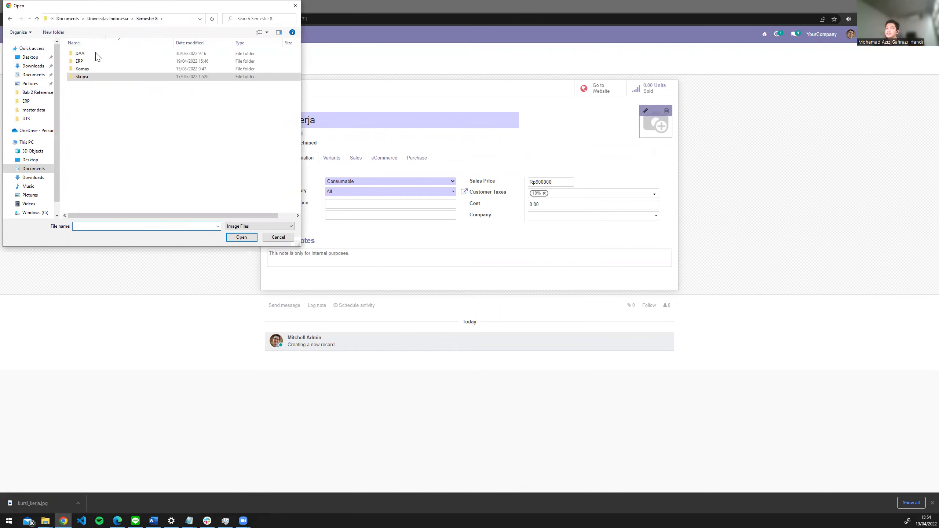
double_click(94, 61)
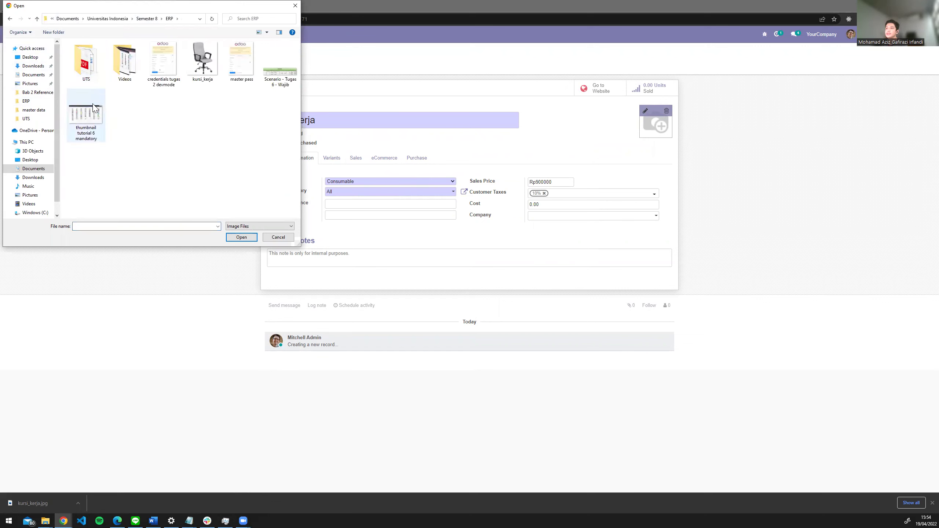
left_click(203, 70)
double_click(203, 70)
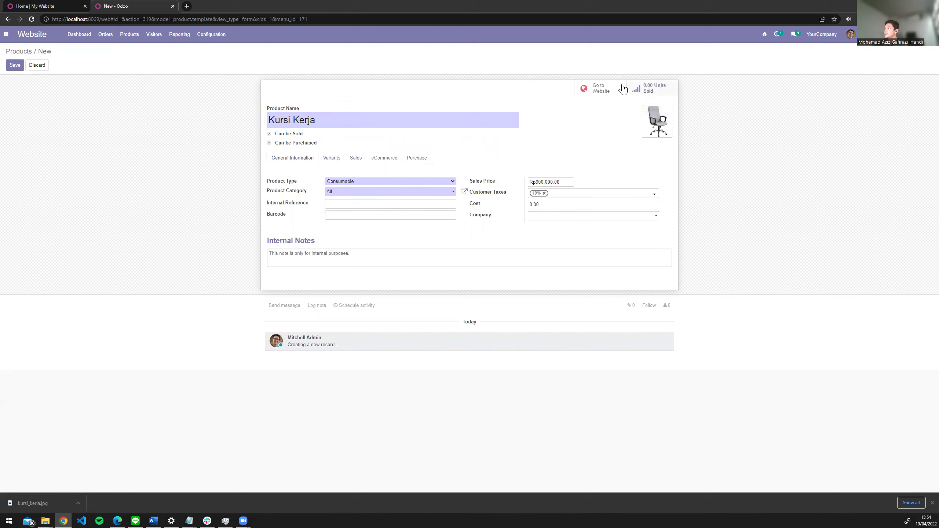
left_click(15, 67)
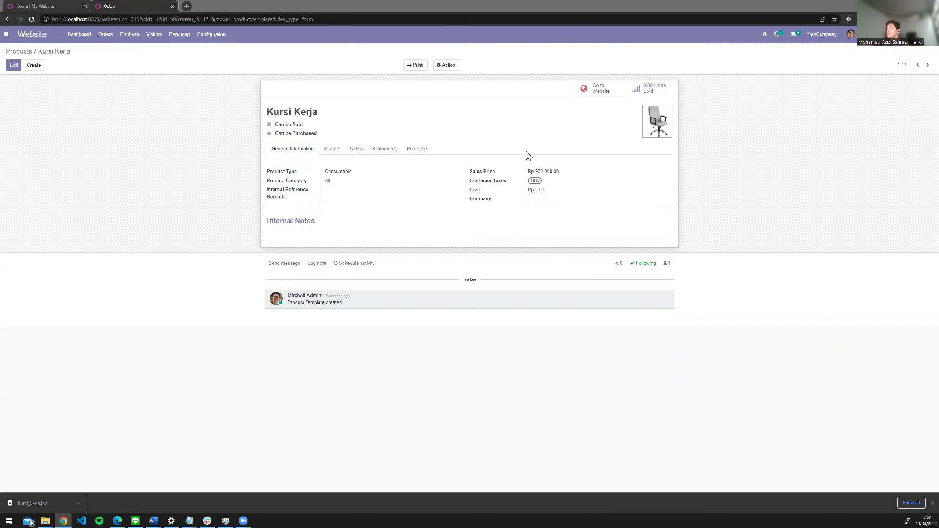
- Publish Kursi Kerja on the website and find it at Rp 900,000 on shop page 2
left_click(595, 95)
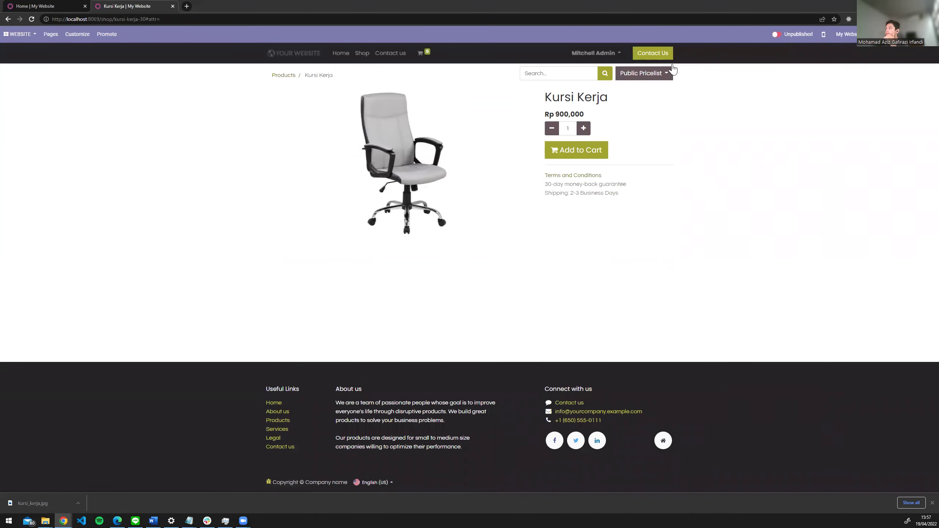
left_click(778, 35)
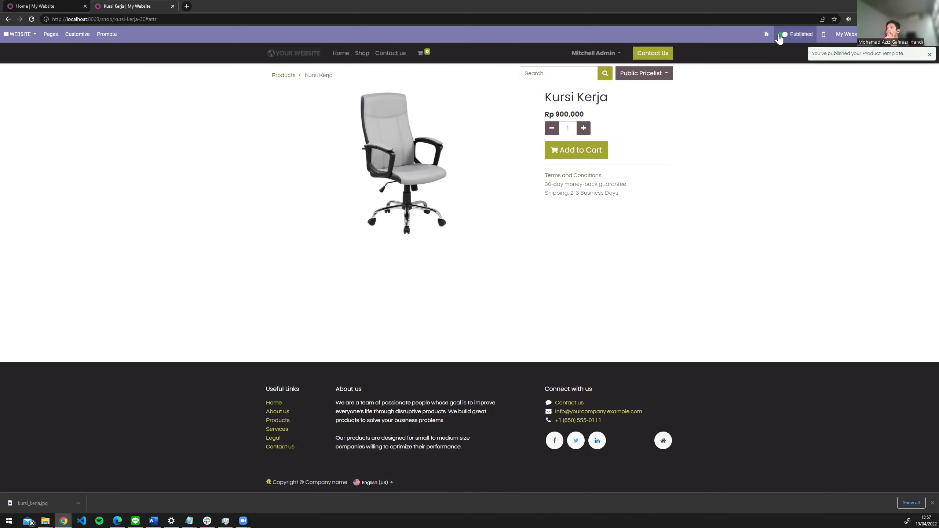
left_click(360, 55)
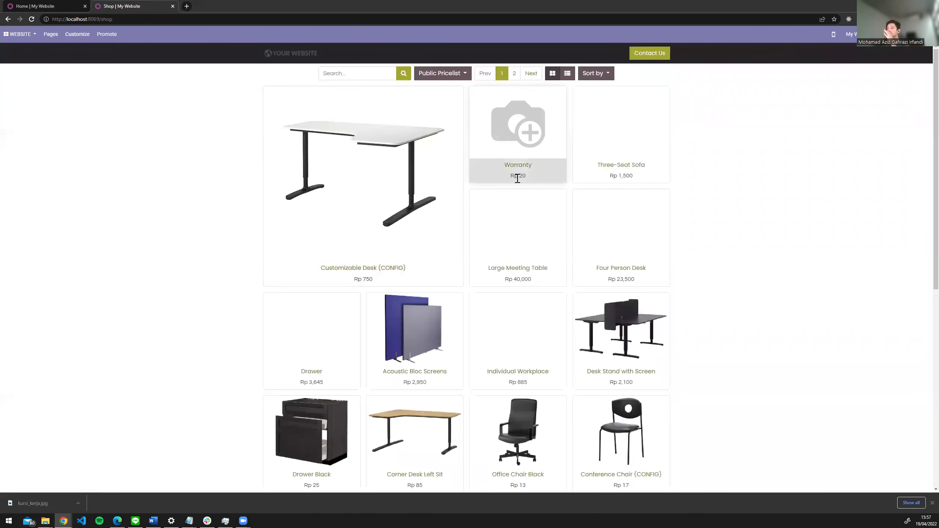
scroll(518, 177, "down", 1)
scroll(518, 177, "down", 10)
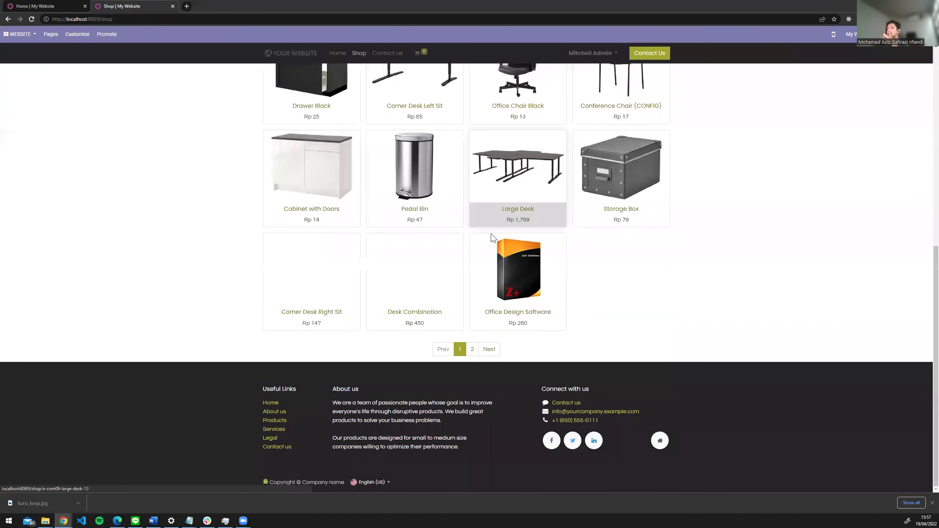
left_click(472, 348)
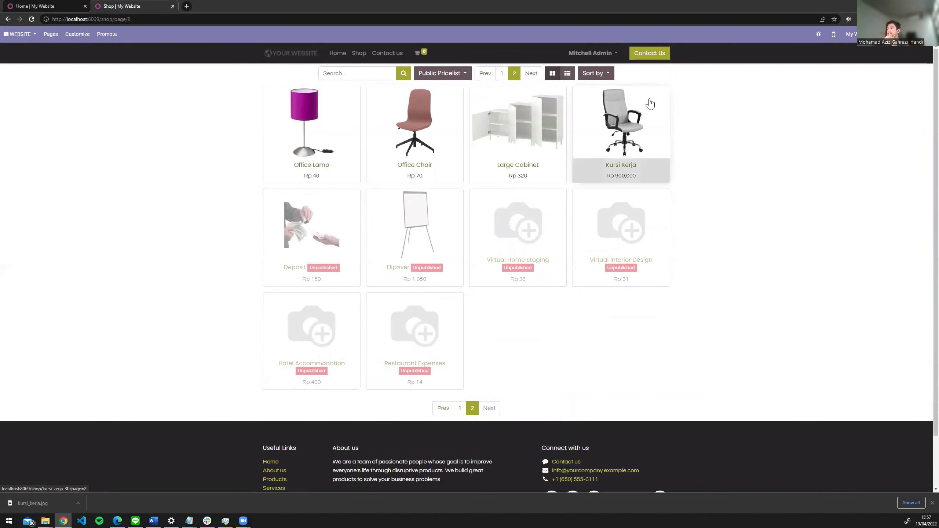
- Go from the shop back to the Website backend's Payment Acquirers list
left_click(48, 6)
left_click(106, 5)
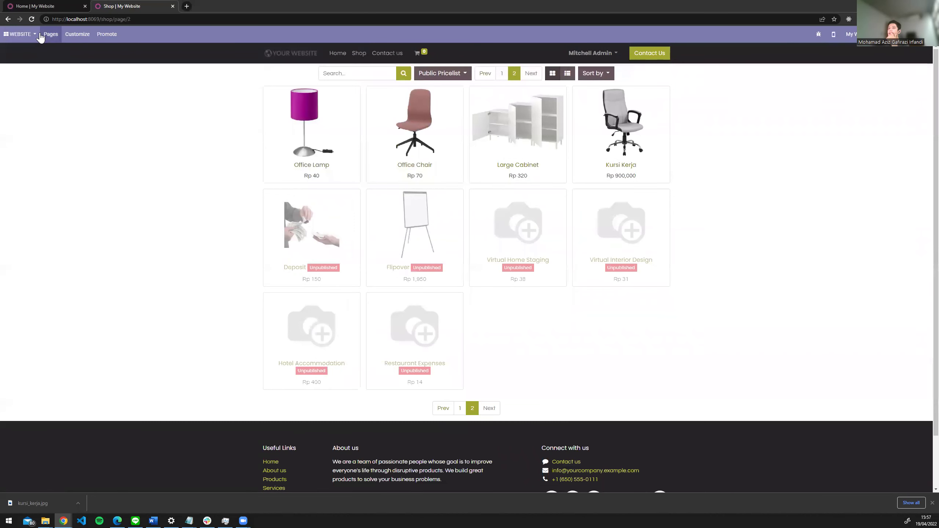
left_click(20, 34)
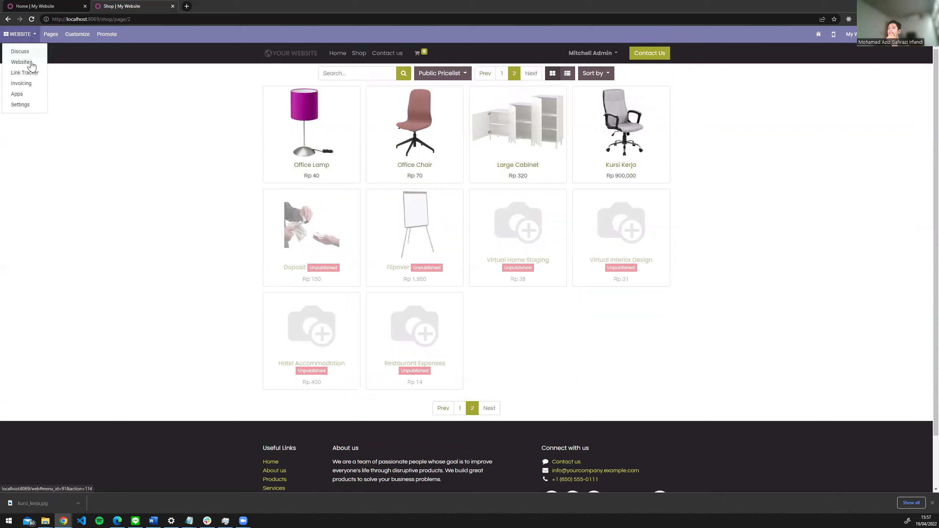
left_click(31, 63)
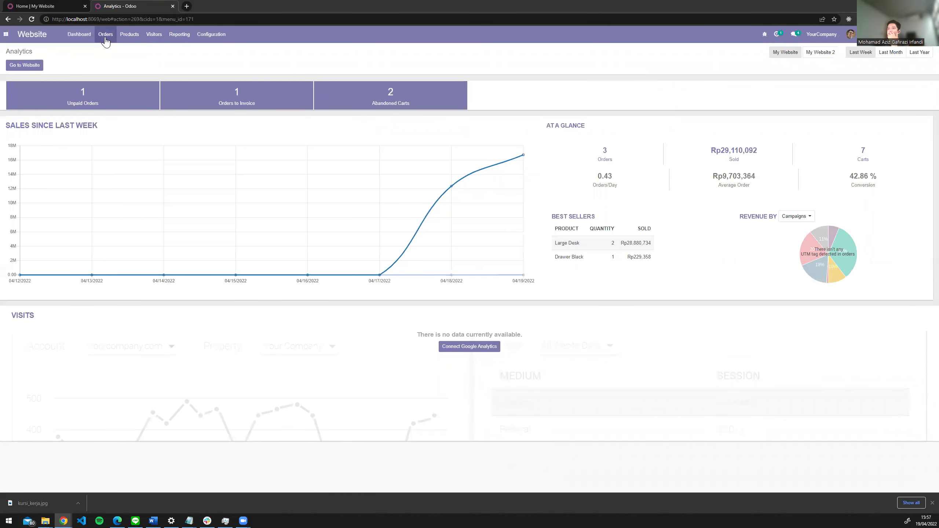
left_click(223, 33)
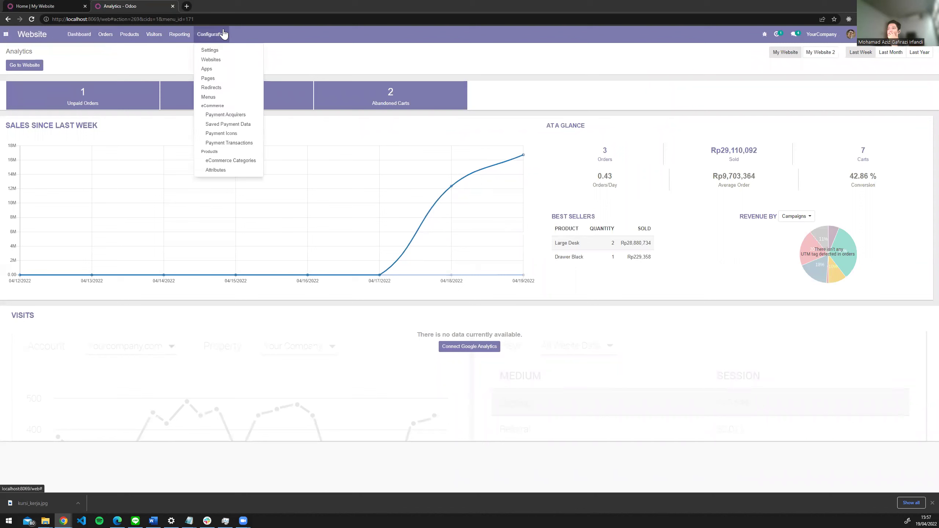
left_click(226, 119)
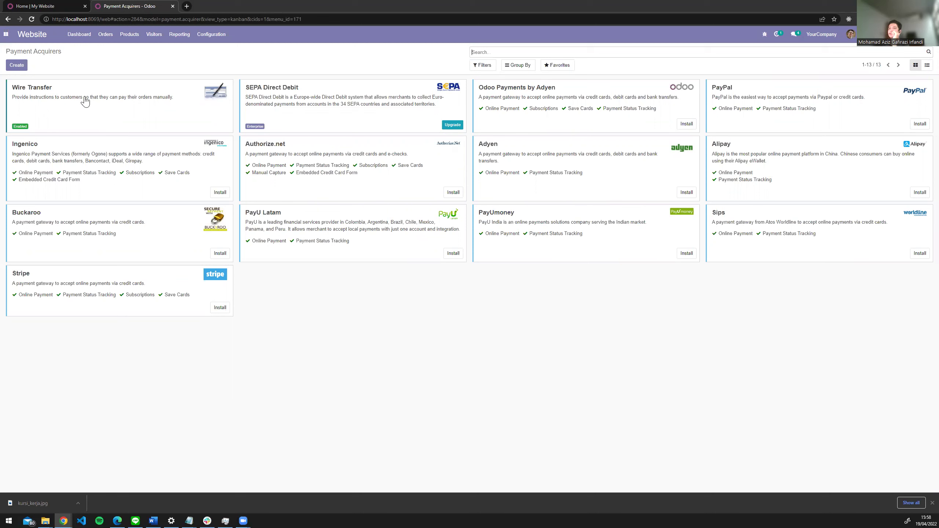
- Edit the Wire Transfer acquirer and retitle it 'Transfer manual'
left_click(142, 109)
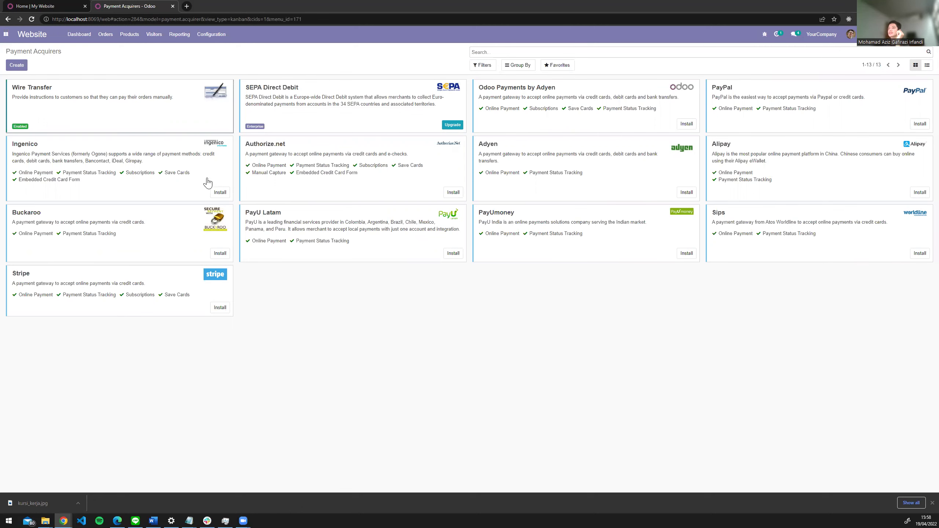
left_click(13, 65)
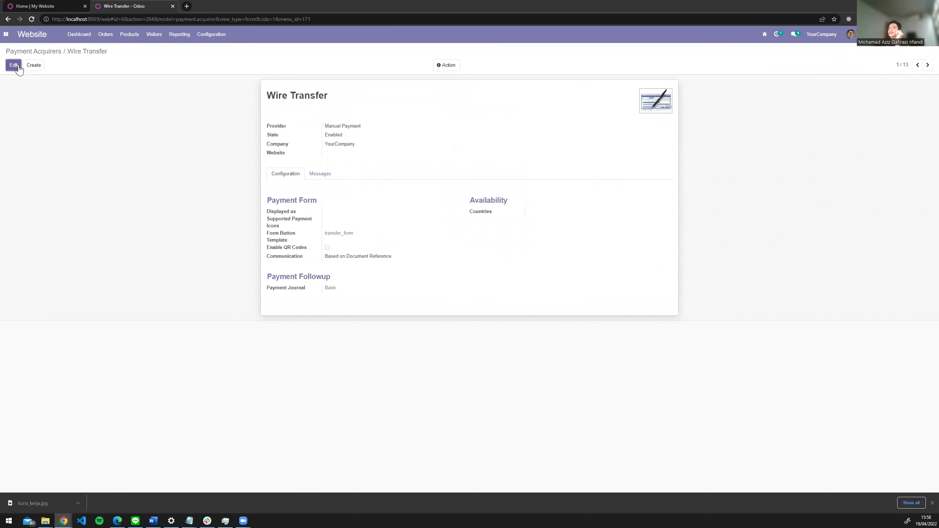
key("ctrl+shift+Left")
key("ctrl+shift+Left")
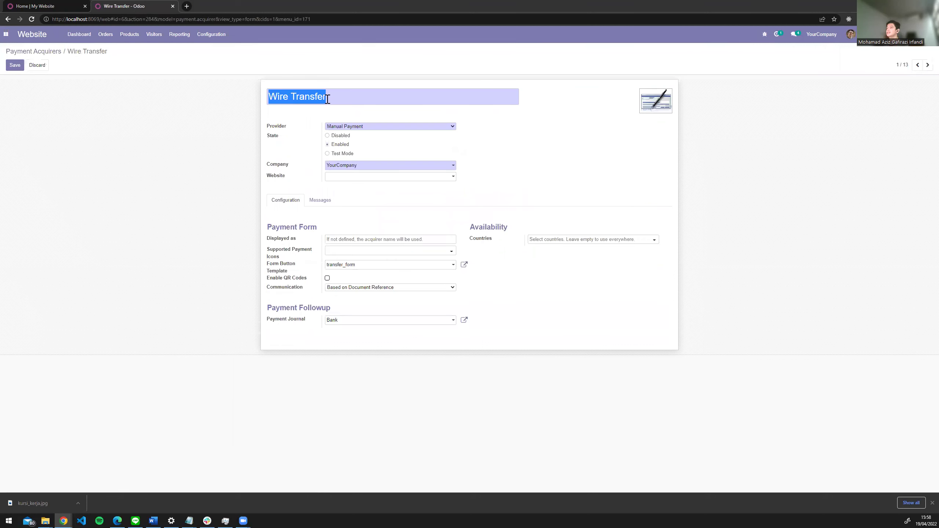
type("Tr")
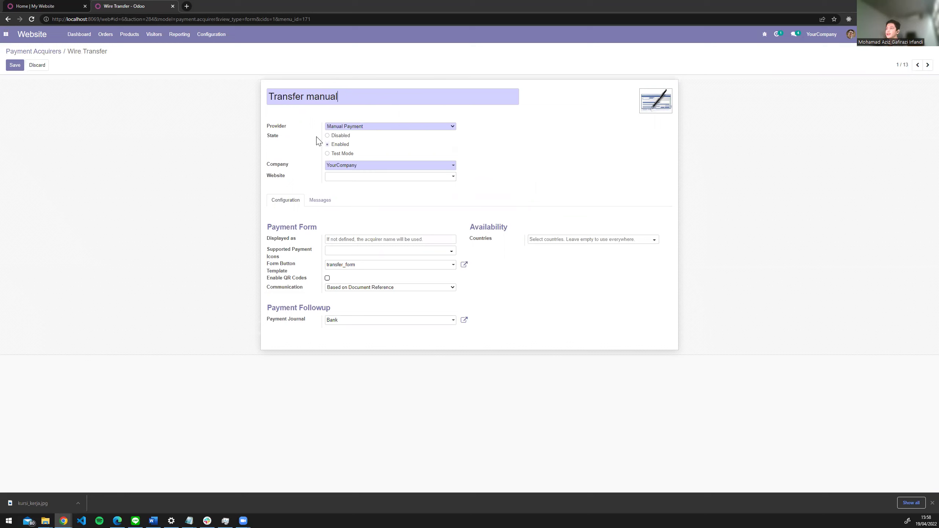
- Link it to My Website, add the bank BOCA pending payment message, and save
left_click(346, 169)
left_click(524, 166)
left_click(336, 178)
left_click(342, 189)
left_click(320, 202)
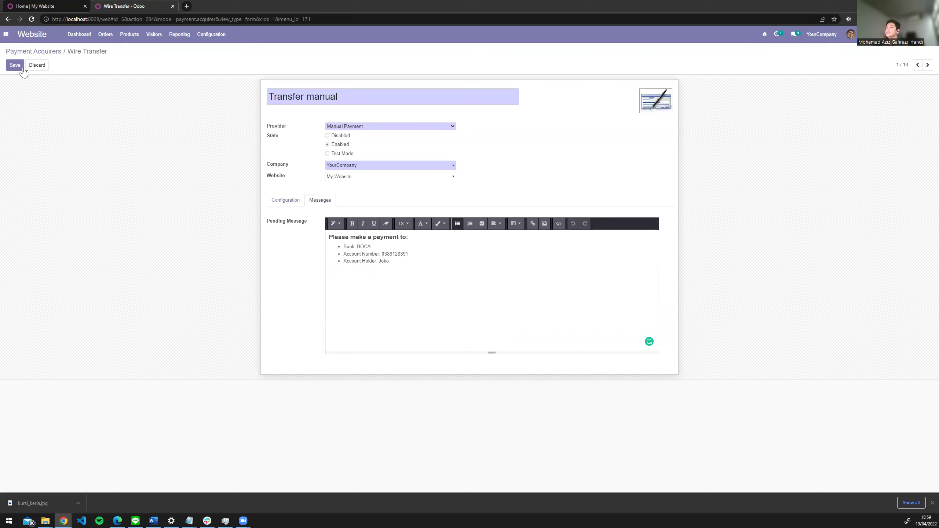
key("alt+s")
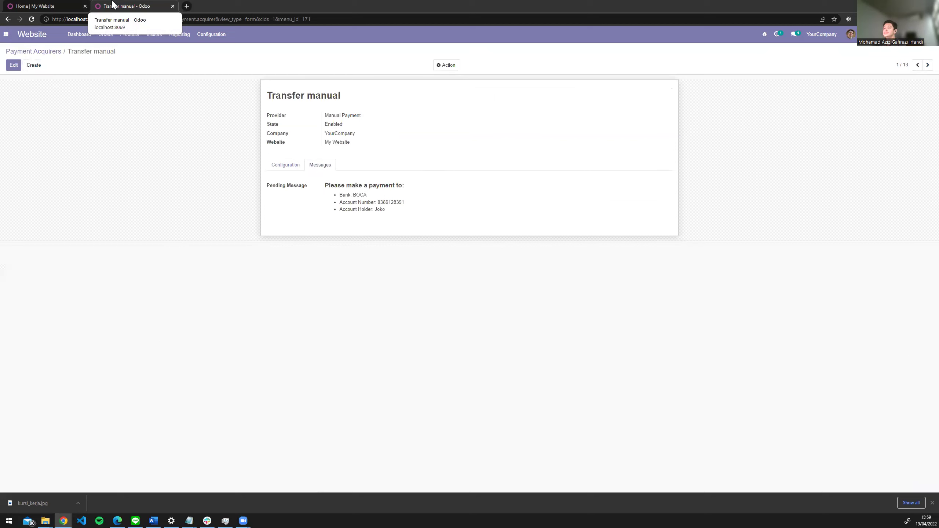
- In the website Settings, tick Shipping Costs in the Shipping section
left_click(211, 36)
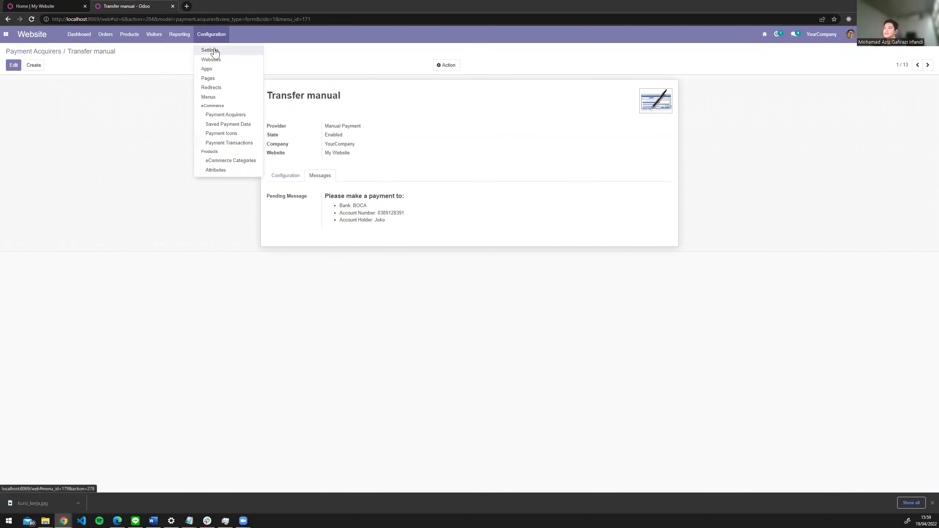
left_click(216, 51)
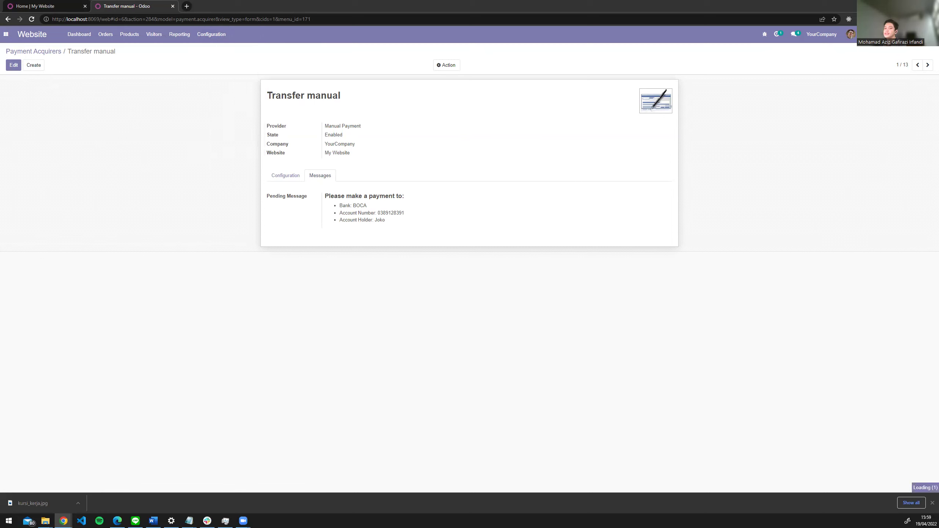
scroll(335, 247, "down", 3)
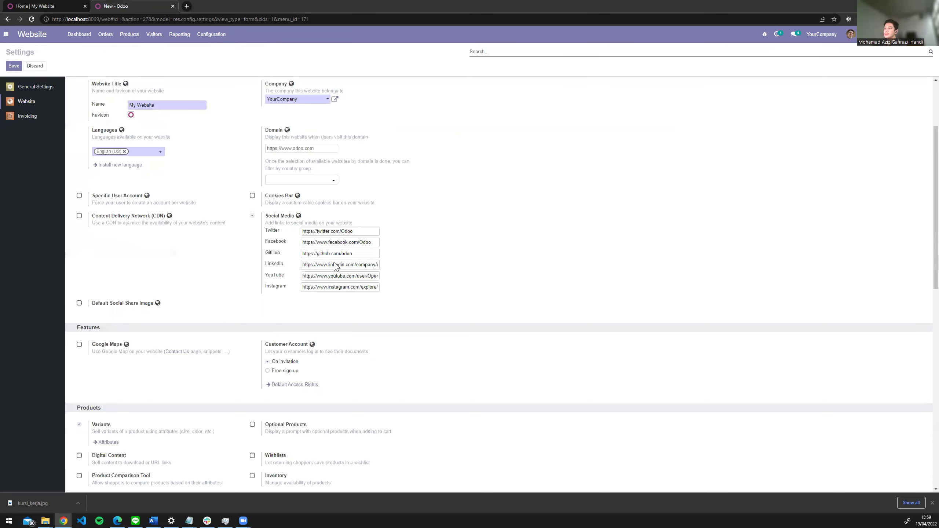
scroll(334, 265, "down", 13)
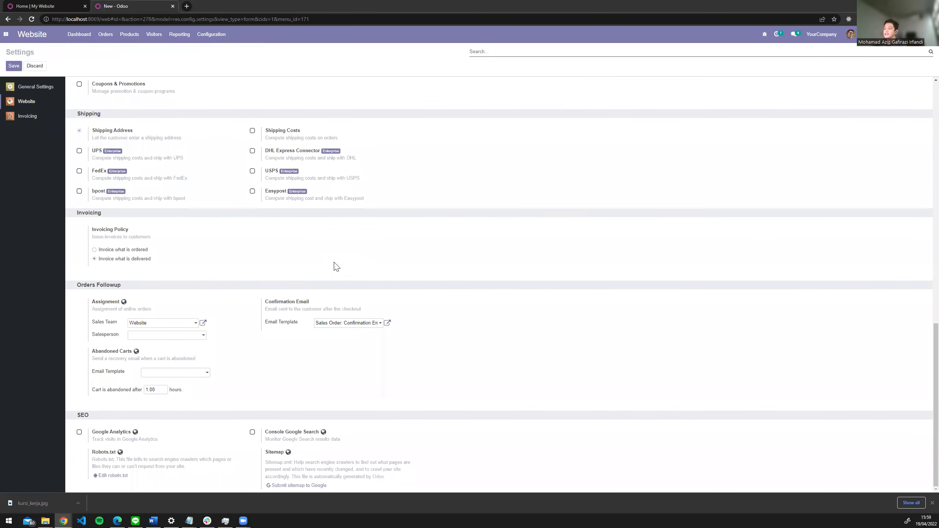
scroll(336, 266, "up", 4)
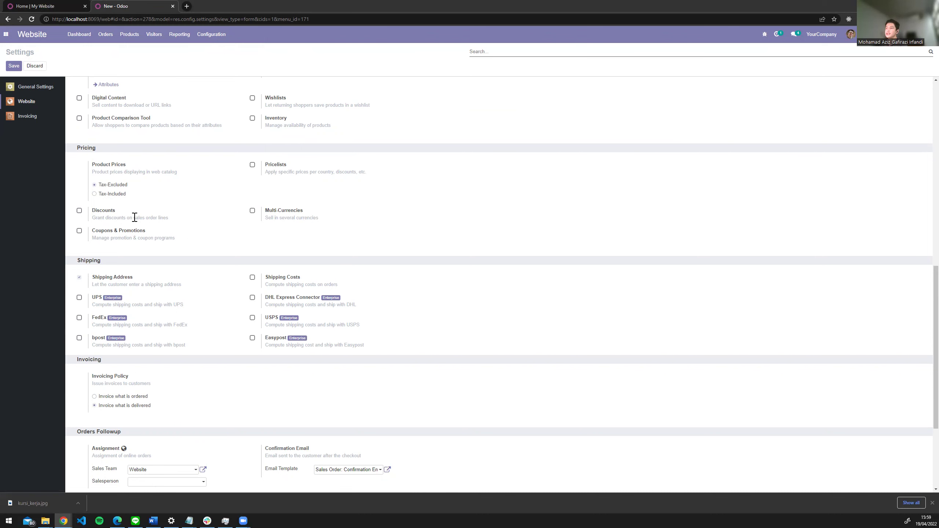
mouse_move(134, 217)
scroll(141, 156, "up", 5)
scroll(205, 216, "down", 5)
scroll(205, 214, "down", 4)
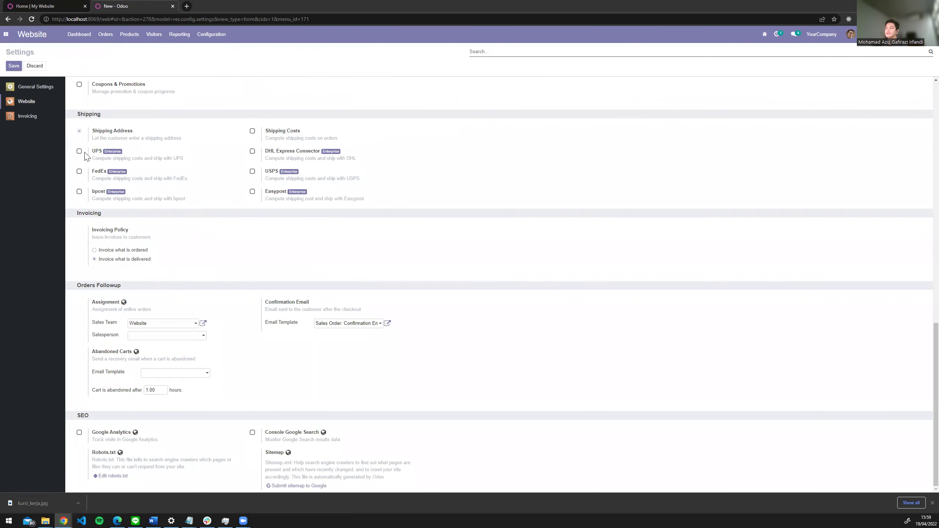
scroll(162, 259, "up", 4)
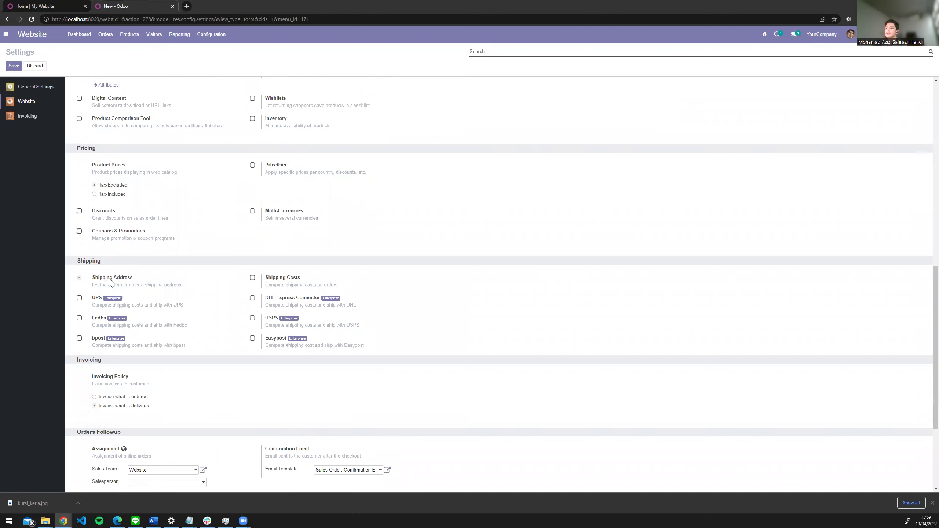
left_click(252, 277)
- Save the settings with Shipping Costs enabled and bring up the Configuration menu
left_click(13, 66)
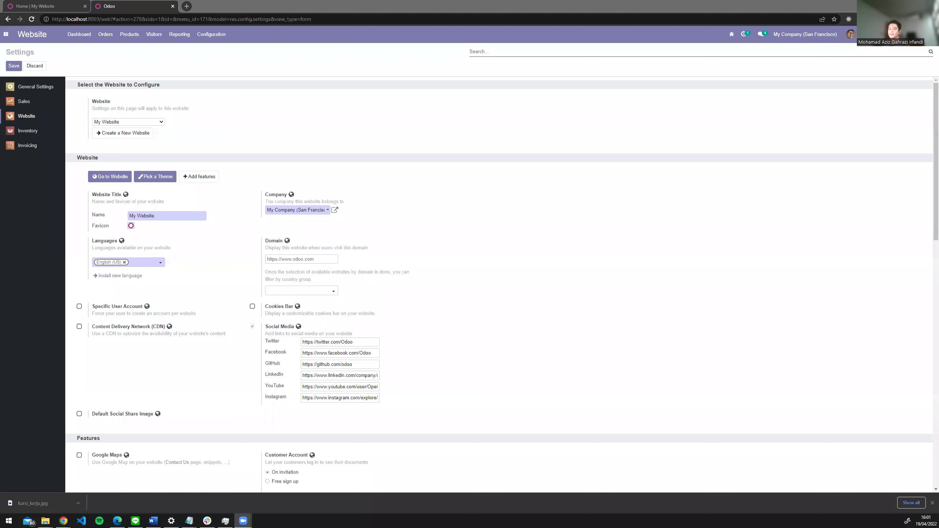
scroll(346, 168, "down", 15)
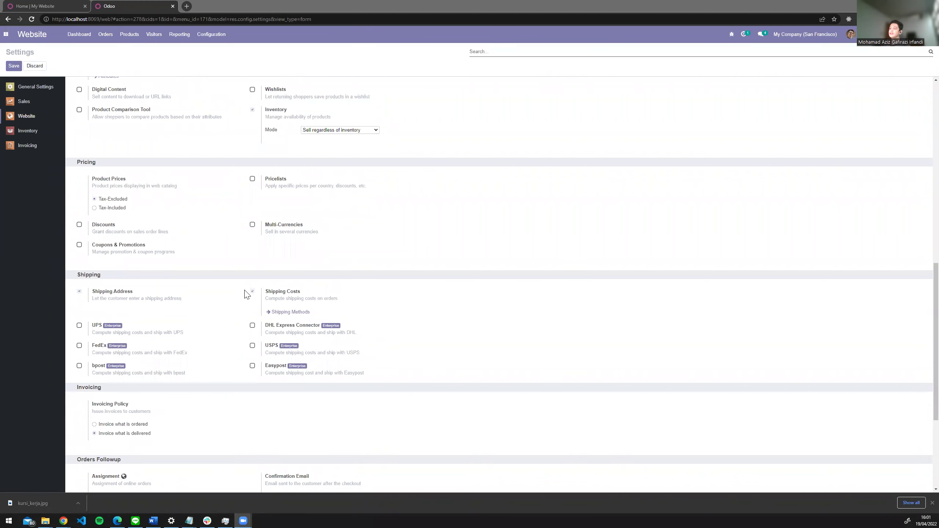
scroll(184, 236, "up", 15)
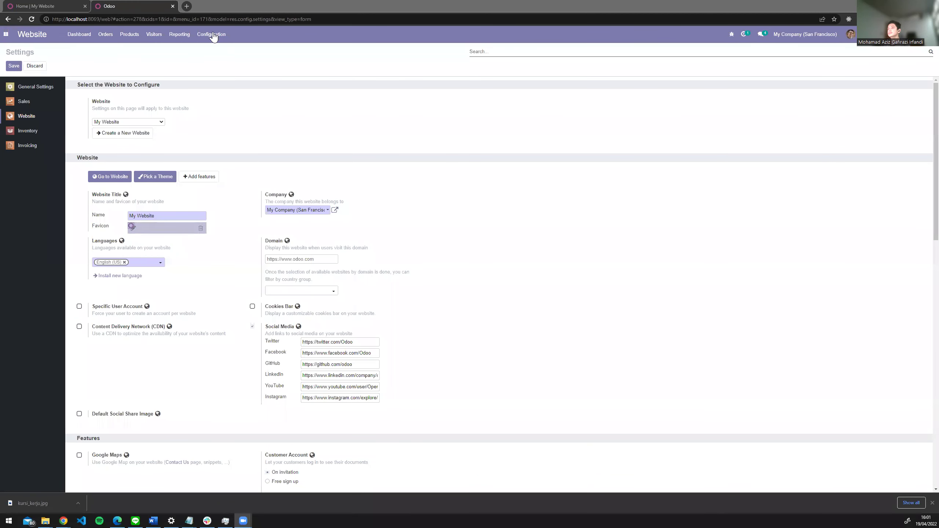
left_click(216, 36)
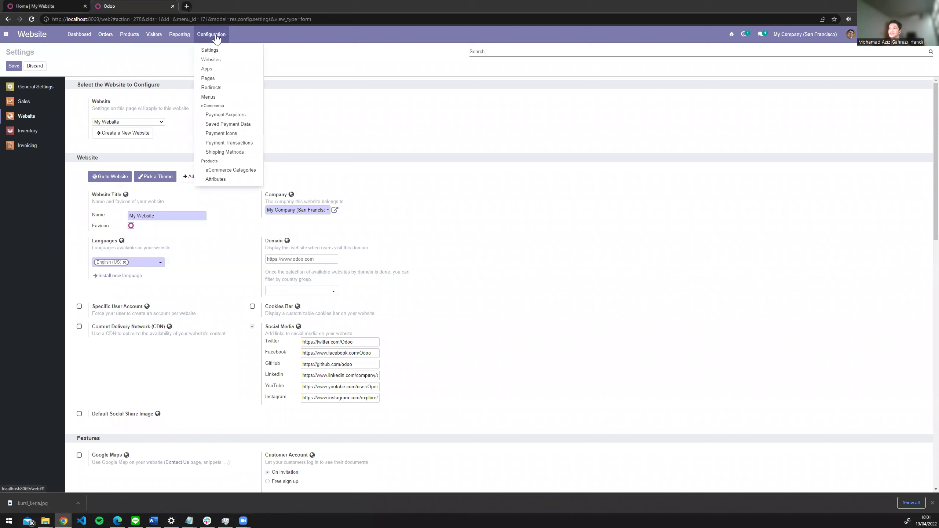
- Open Free delivery charges from the Shipping Methods list, then start a new shipping method
left_click(228, 151)
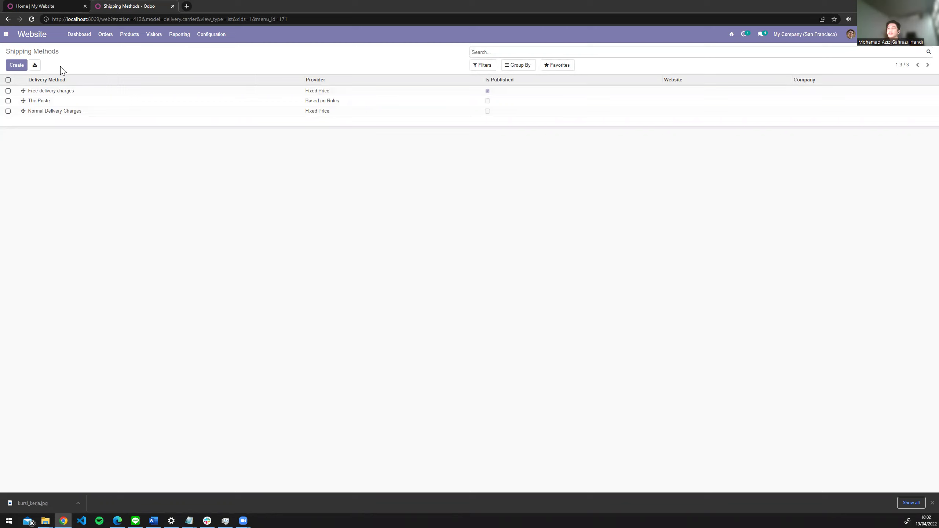
left_click(96, 95)
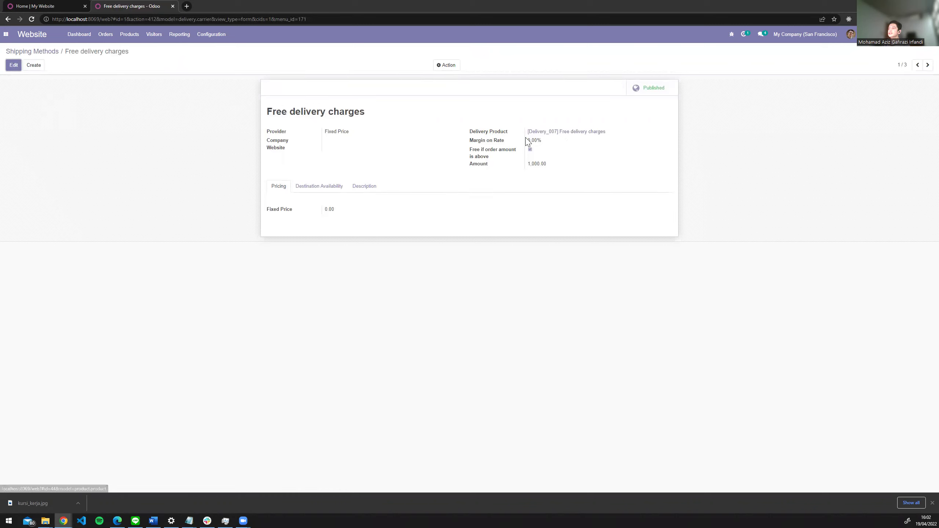
left_click(39, 69)
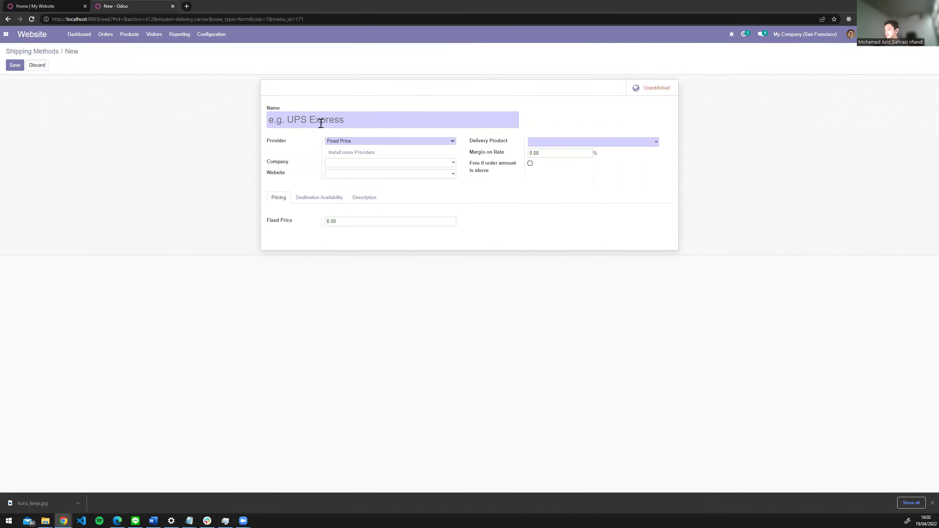
- Name the new shipping method 'Kurir Instant' and assign it to My Website
type("Grab Instant")
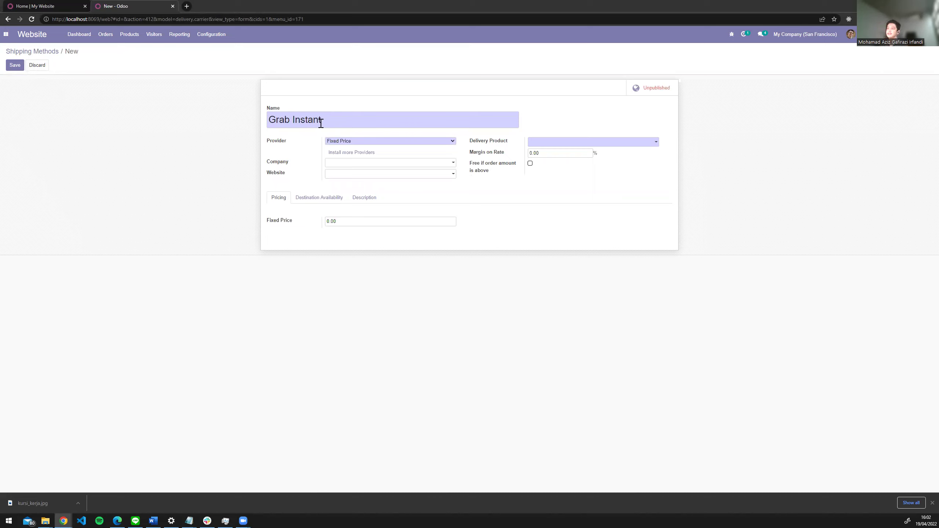
double_click(285, 119)
type("Kurir")
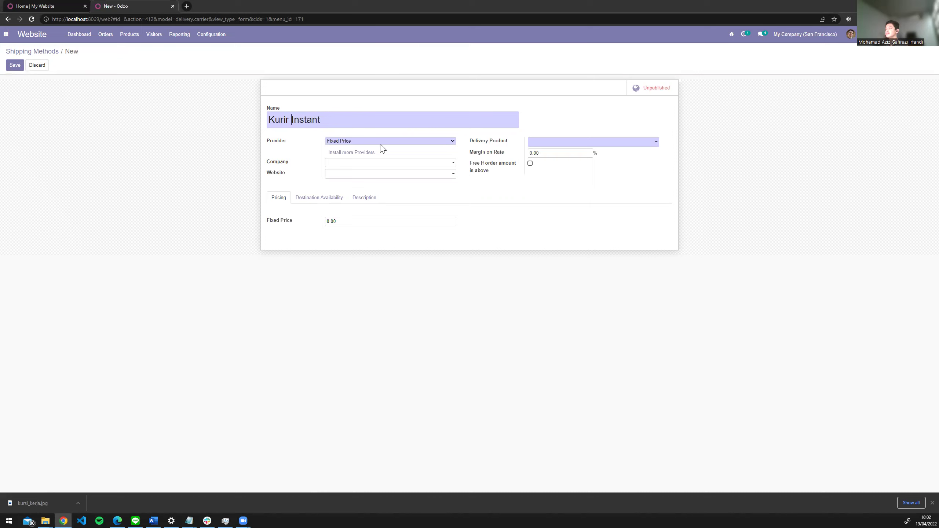
left_click(361, 164)
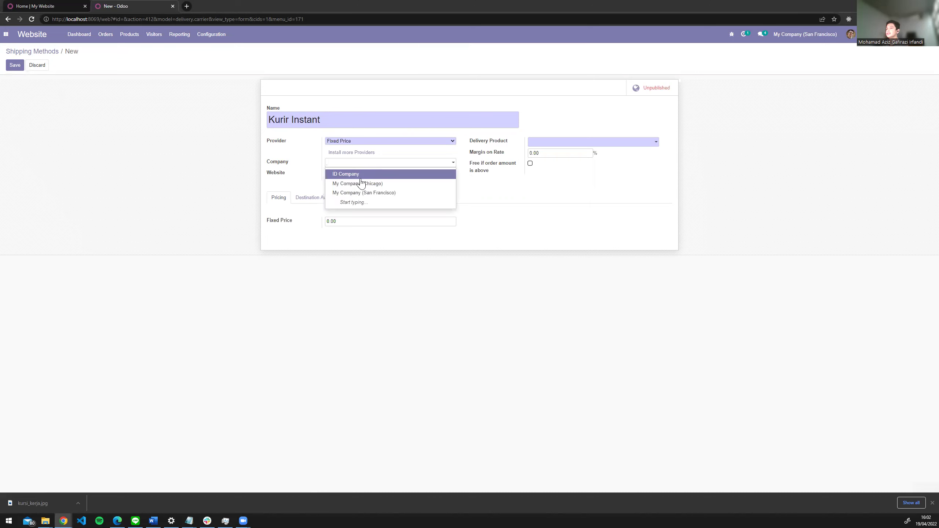
left_click(251, 182)
left_click(372, 173)
left_click(346, 185)
- Set the method's Fixed Price to 25000
left_click(348, 221)
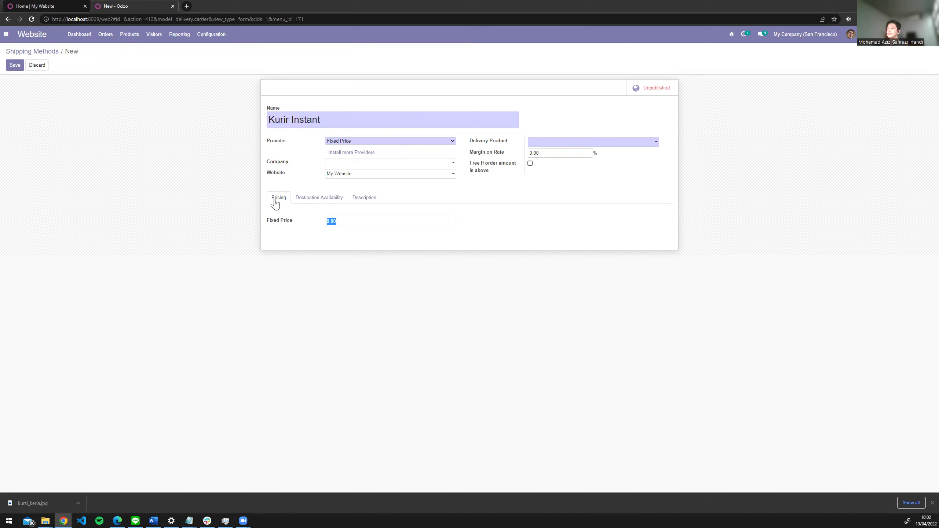
left_click(332, 201)
left_click(351, 202)
left_click(277, 201)
left_click(364, 222)
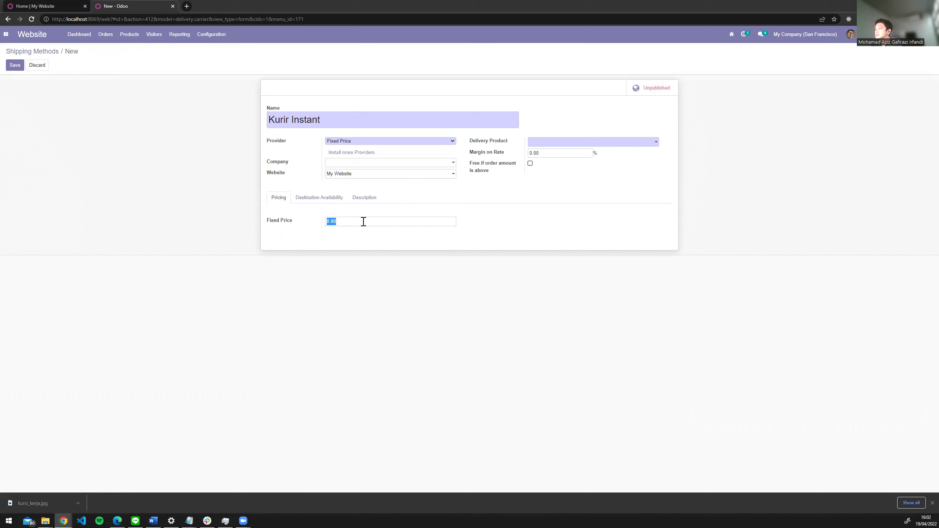
type("25000")
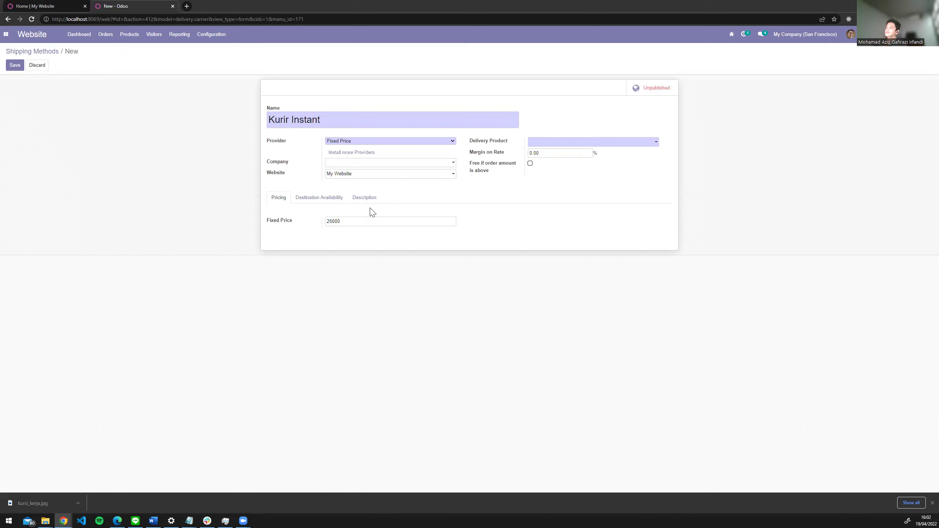
left_click(340, 198)
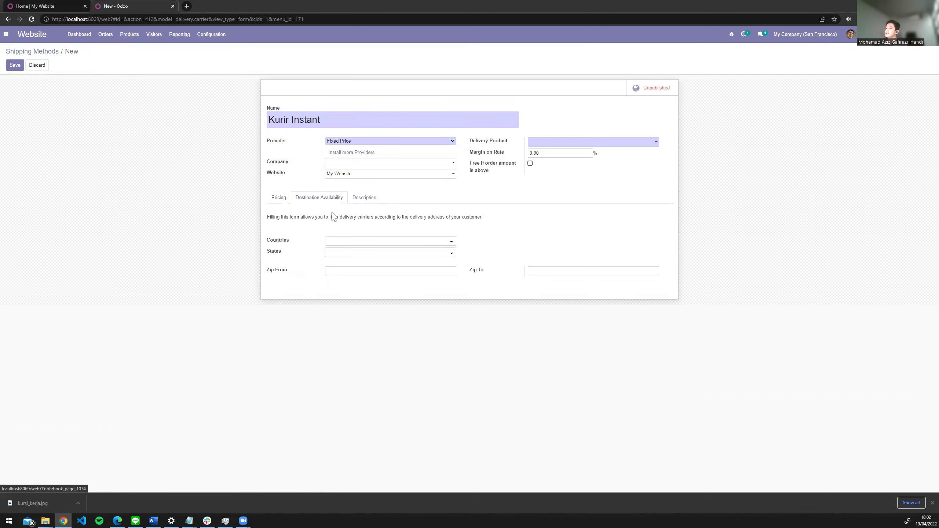
- Restrict the destination countries to Indonesia using the full country search
left_click(340, 243)
type("Indonesia")
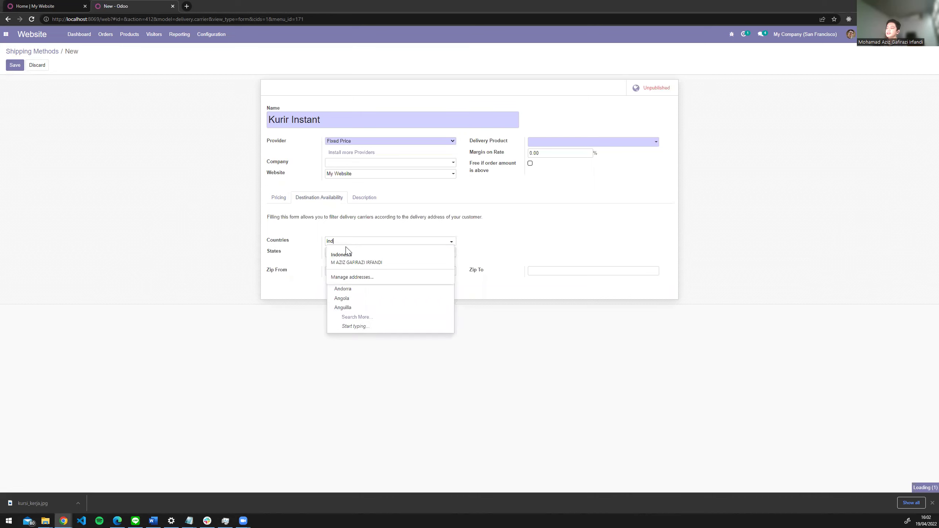
left_click(351, 254)
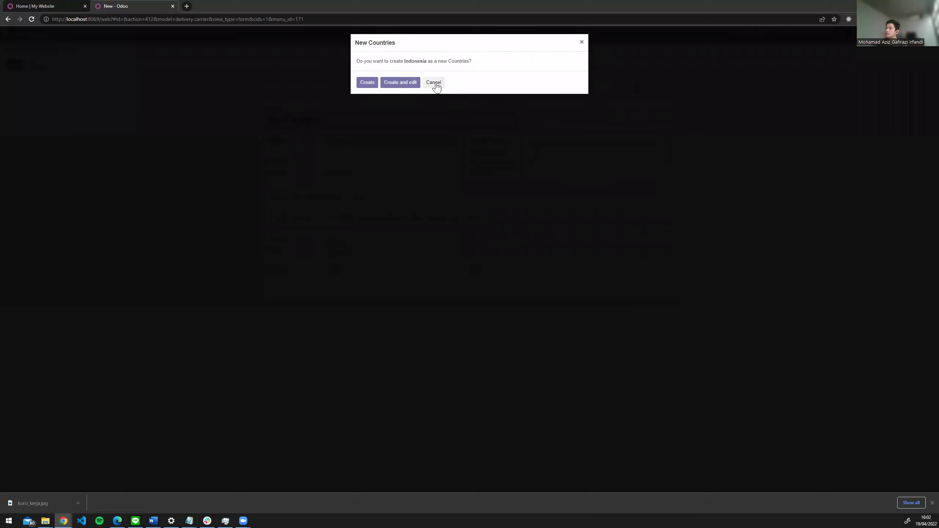
left_click(433, 82)
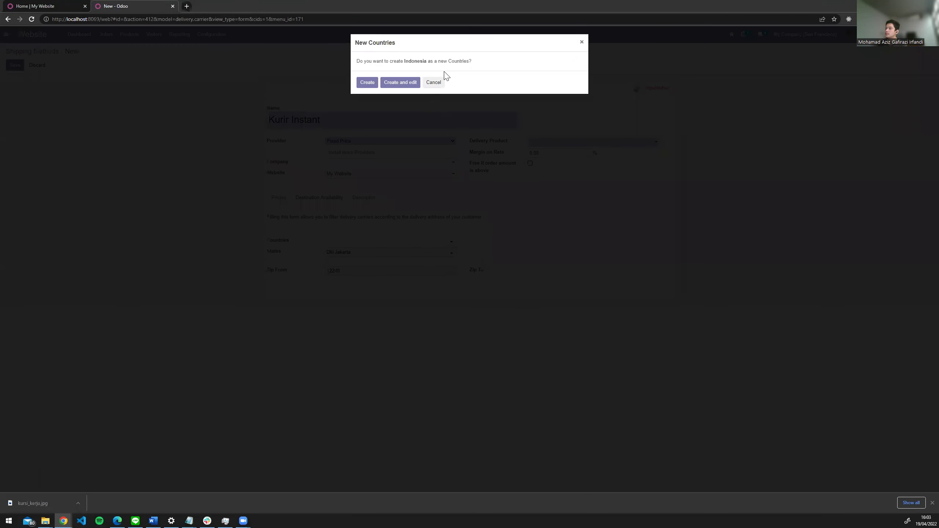
left_click(435, 82)
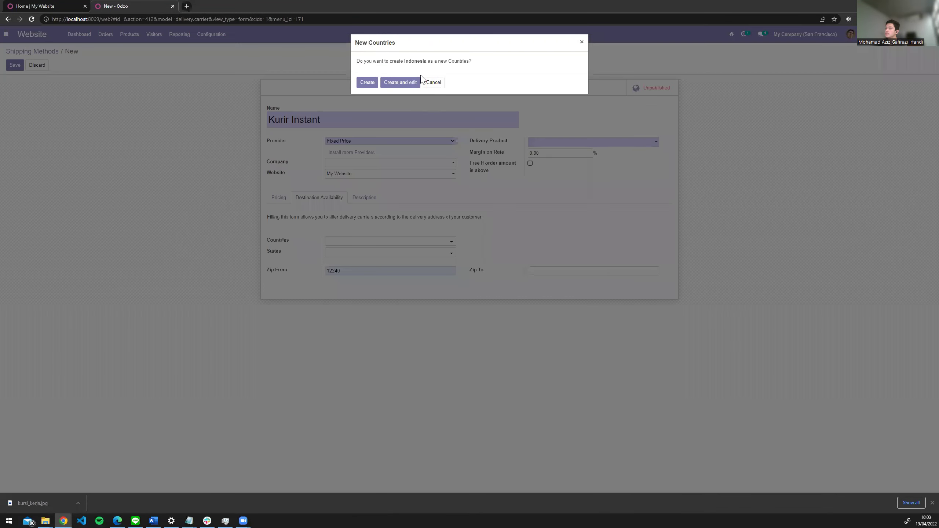
left_click(434, 84)
left_click(337, 268)
left_click(350, 241)
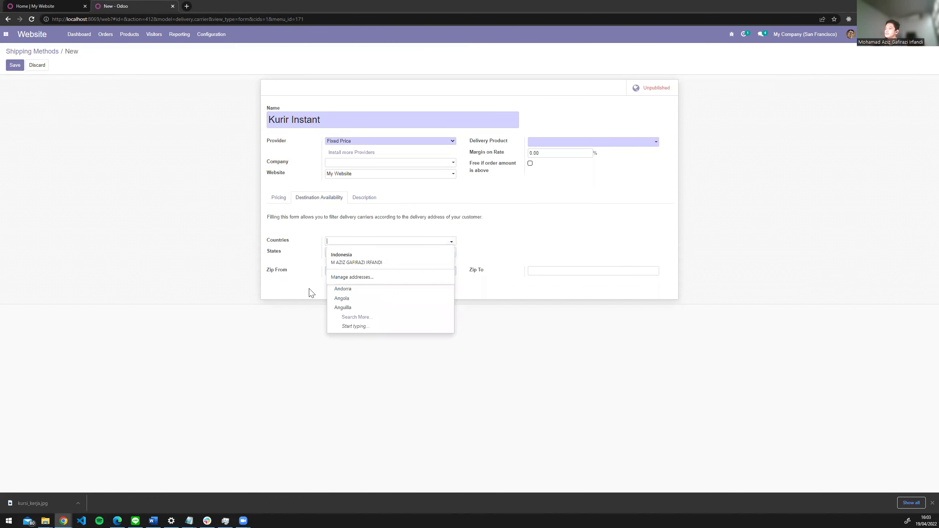
left_click(358, 318)
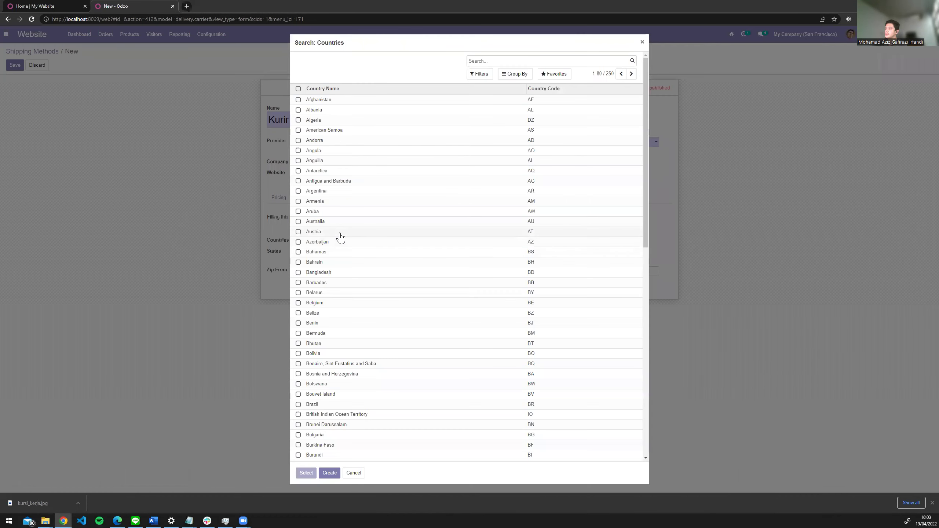
scroll(370, 222, "down", 6)
scroll(361, 250, "down", 4)
scroll(503, 48, "up", 6)
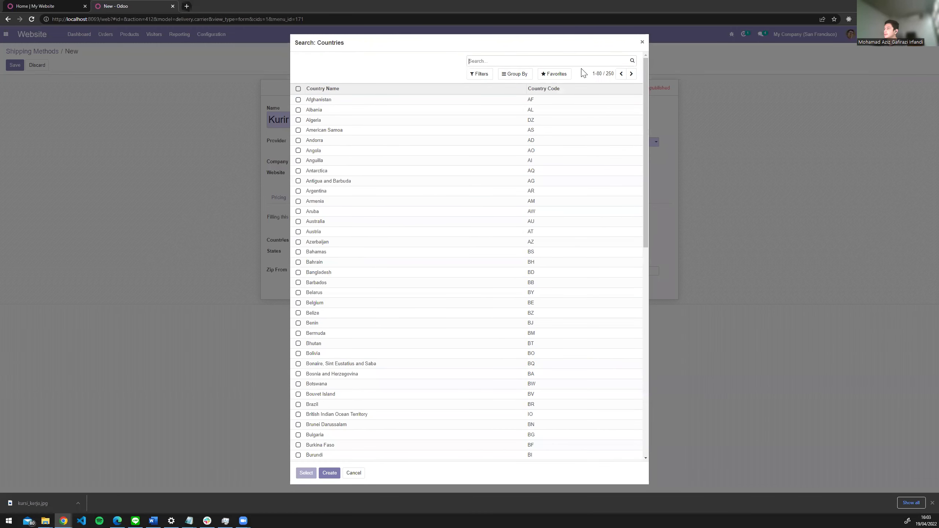
left_click(631, 74)
left_click(632, 75)
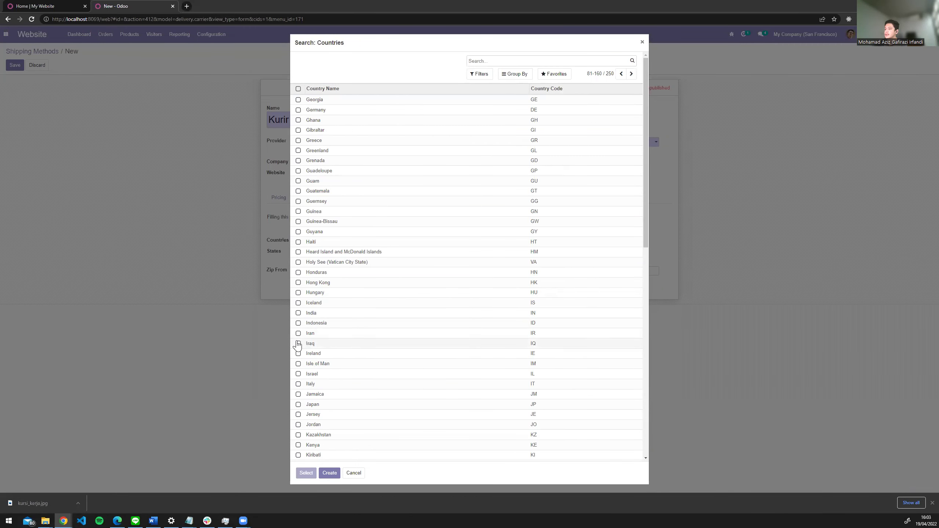
left_click(297, 323)
left_click(306, 474)
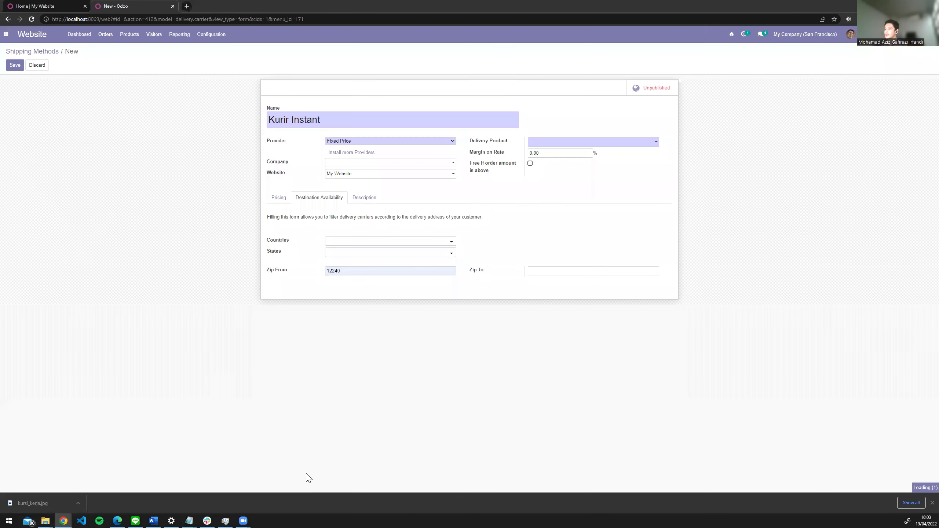
- Limit the destination states to Jakarta only
left_click(347, 253)
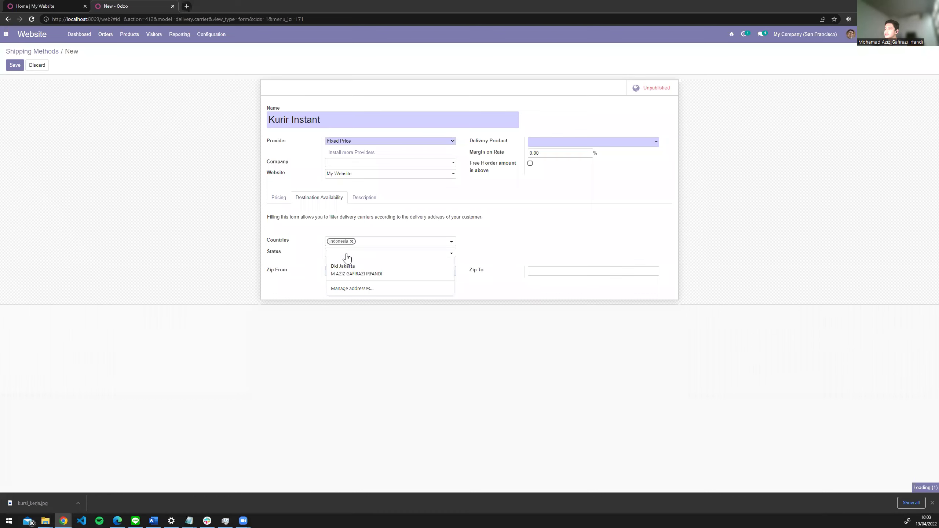
left_click(351, 329)
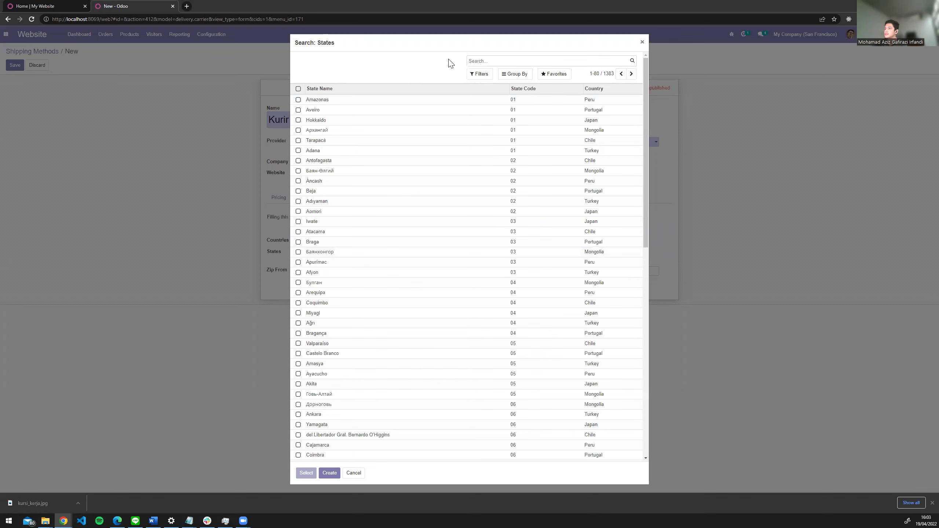
type("jakarta")
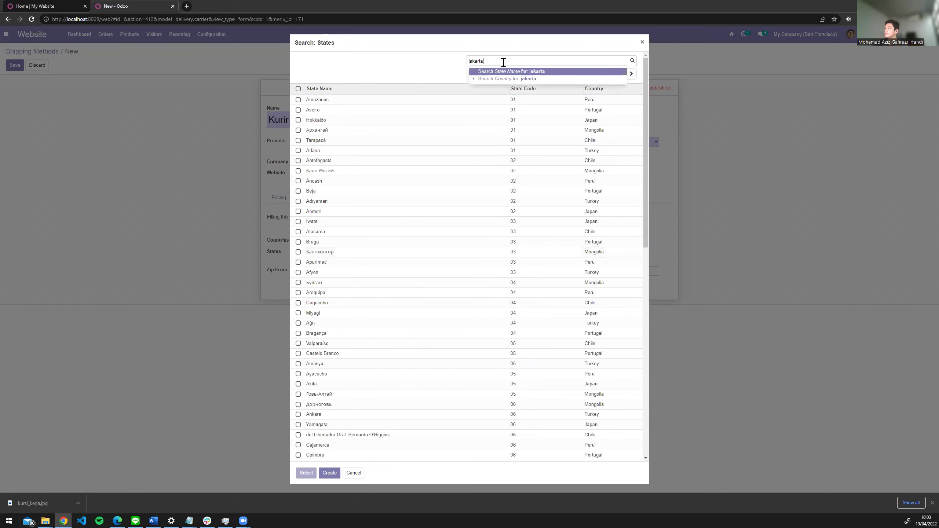
key("Return")
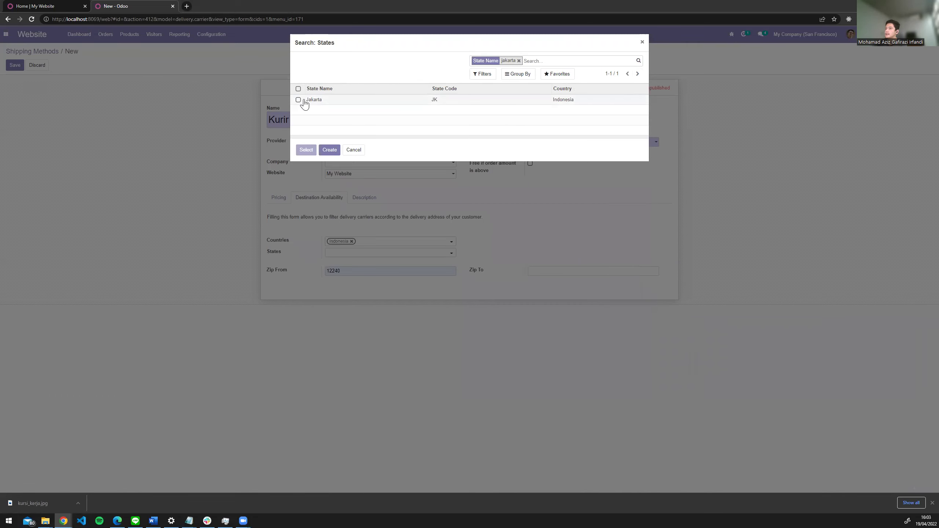
left_click(299, 100)
left_click(311, 151)
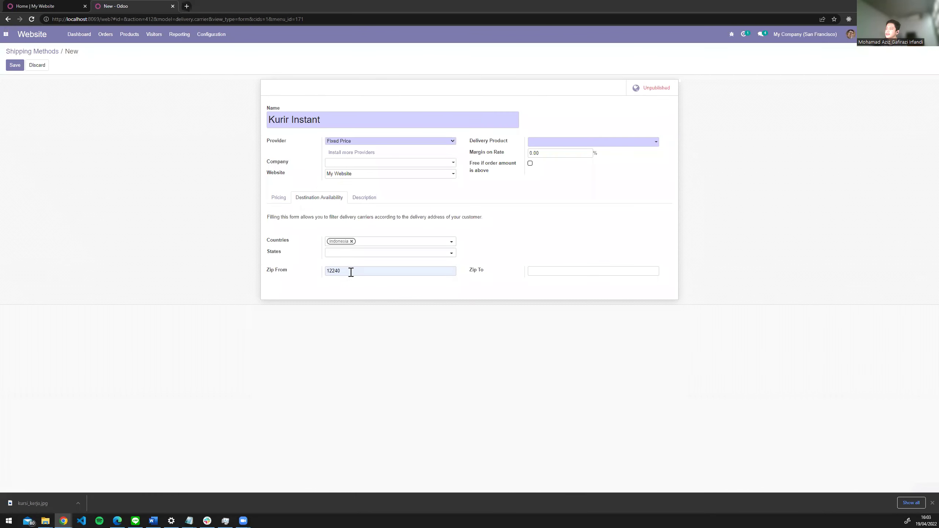
key("Escape")
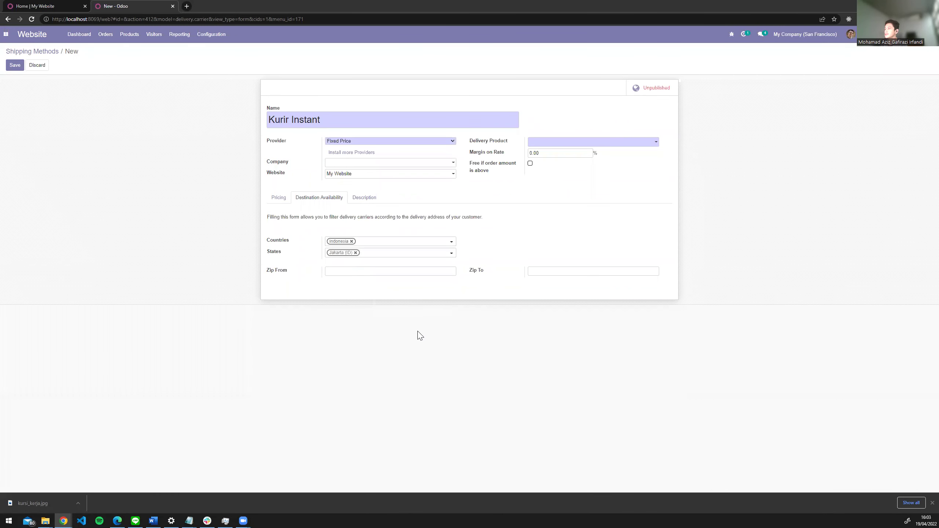
- Try free delivery above an order amount of 500, then switch it back off
left_click(531, 164)
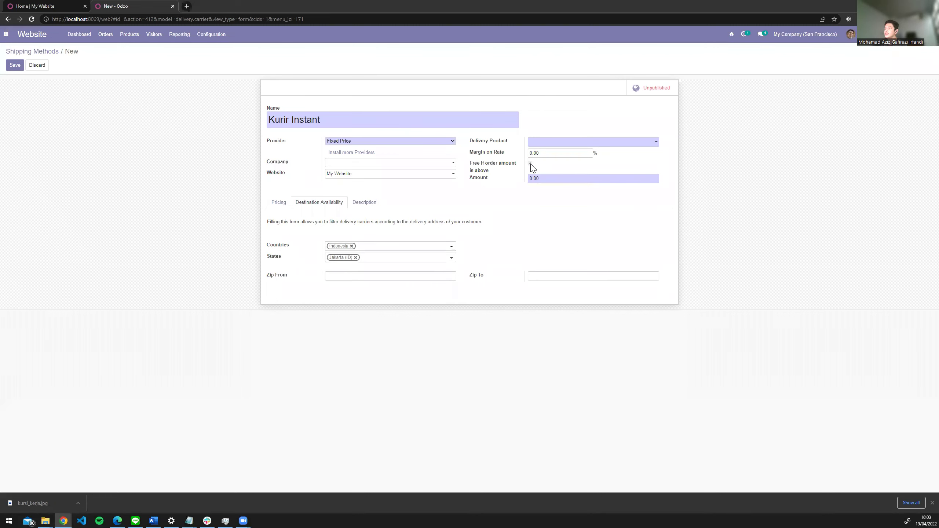
double_click(548, 182)
type("50000")
left_click(530, 164)
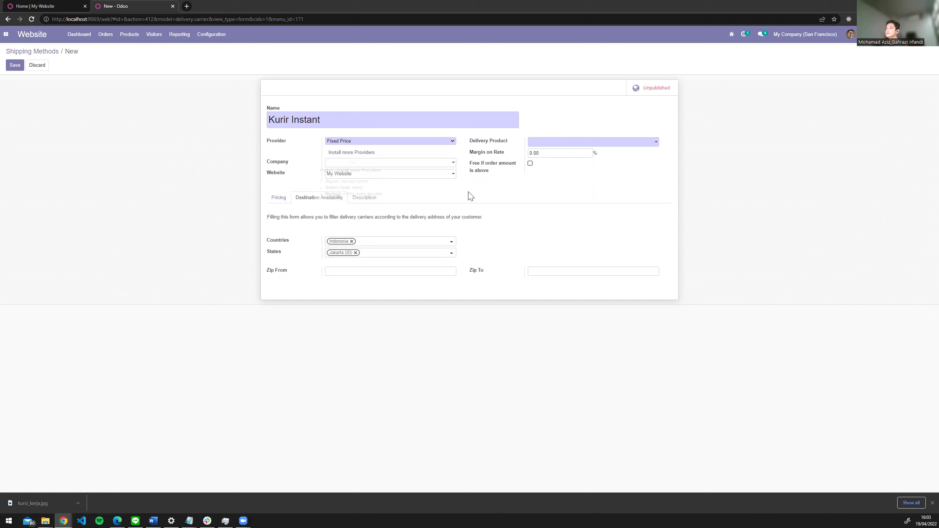
- Review the Pricing, Destination Availability and Description tabs of the shipping method
left_click(280, 200)
left_click(306, 199)
left_click(365, 199)
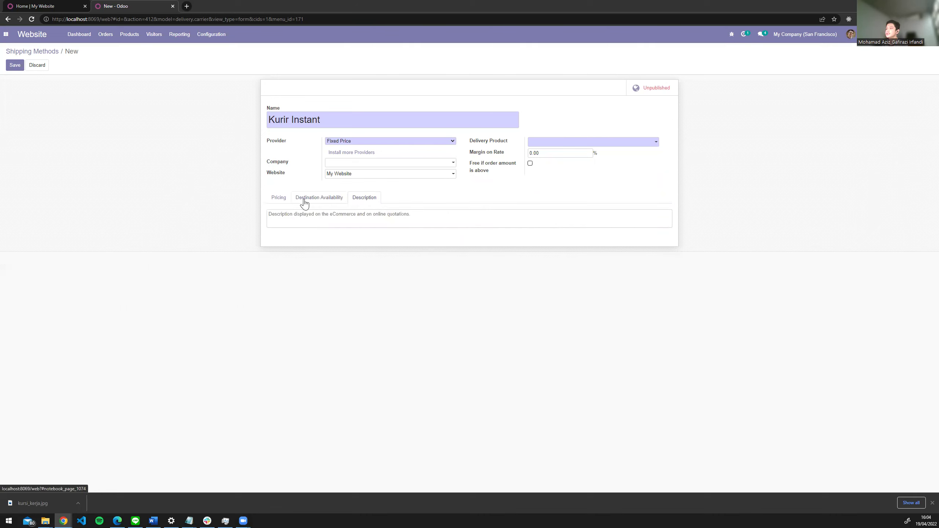
left_click(280, 199)
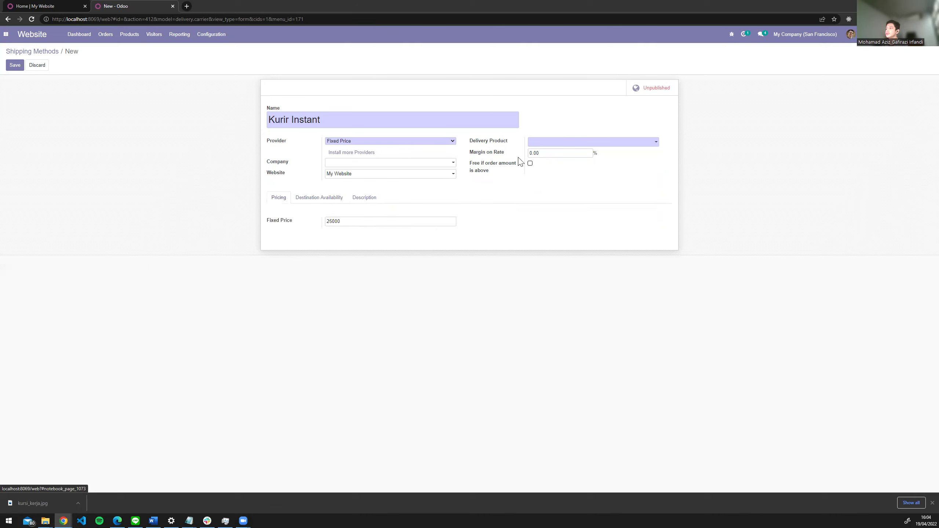
- Search 'kurs' and choose Kursi Kerja as the delivery product, then recheck availability and pricing
left_click(543, 146)
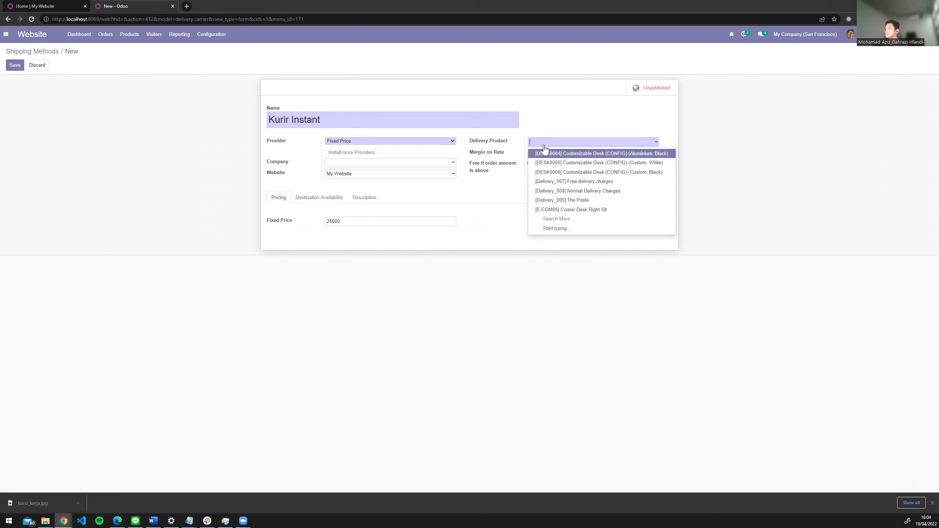
type("kurs")
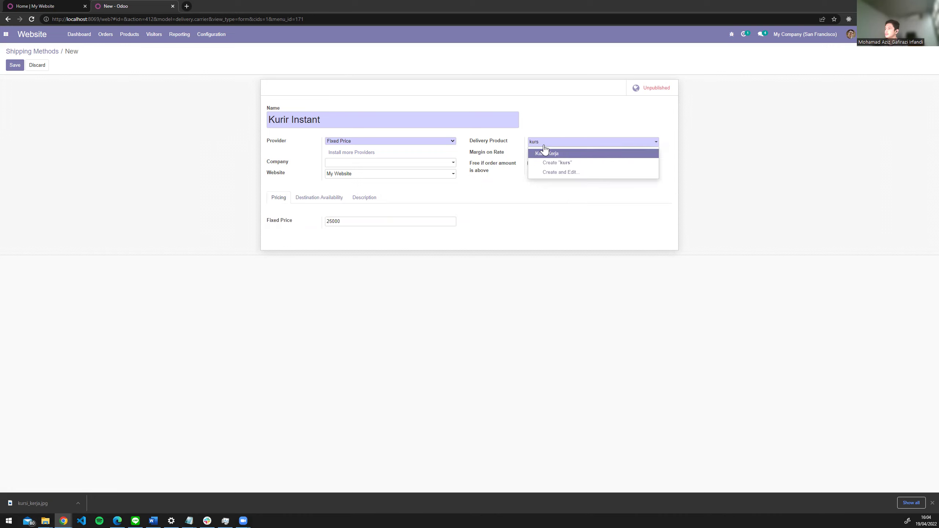
left_click(545, 152)
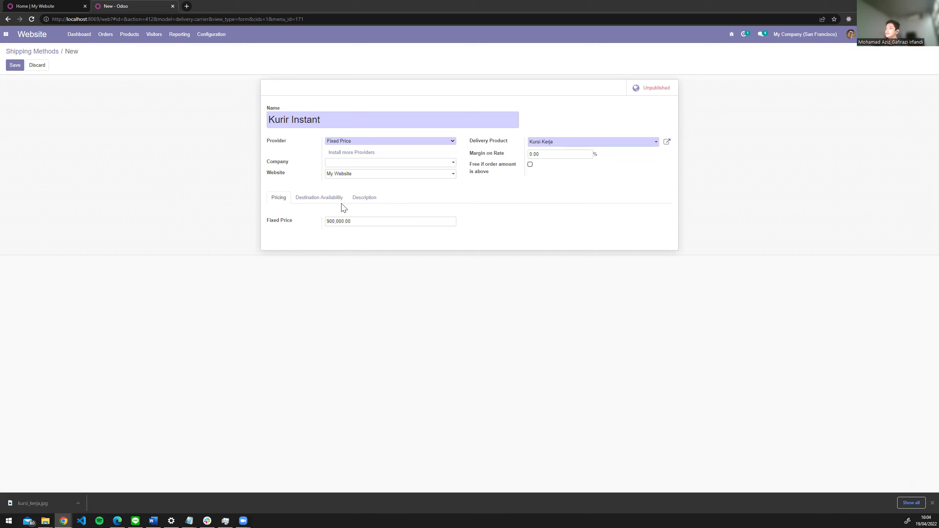
left_click(325, 201)
left_click(285, 202)
- Save Kurir Instant, change its fixed price to 25,000.00, save again and publish it
left_click(14, 66)
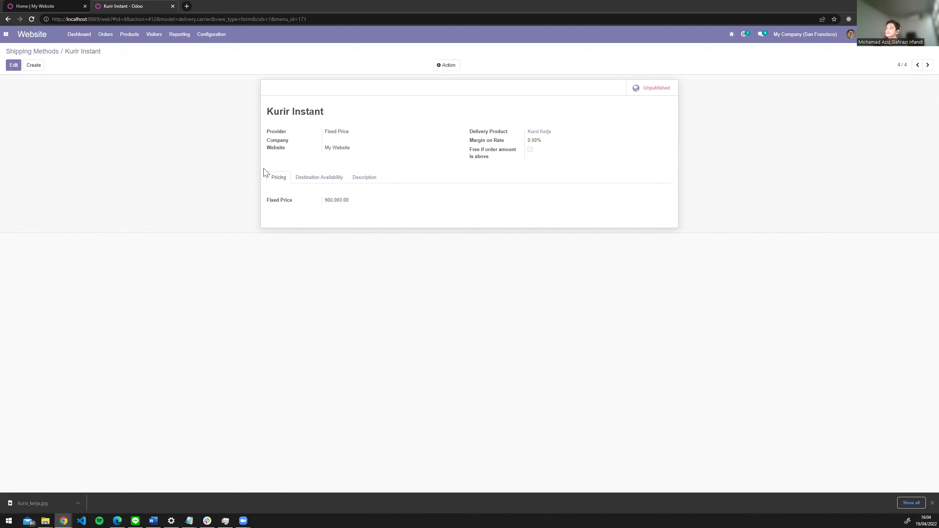
left_click(15, 65)
double_click(336, 222)
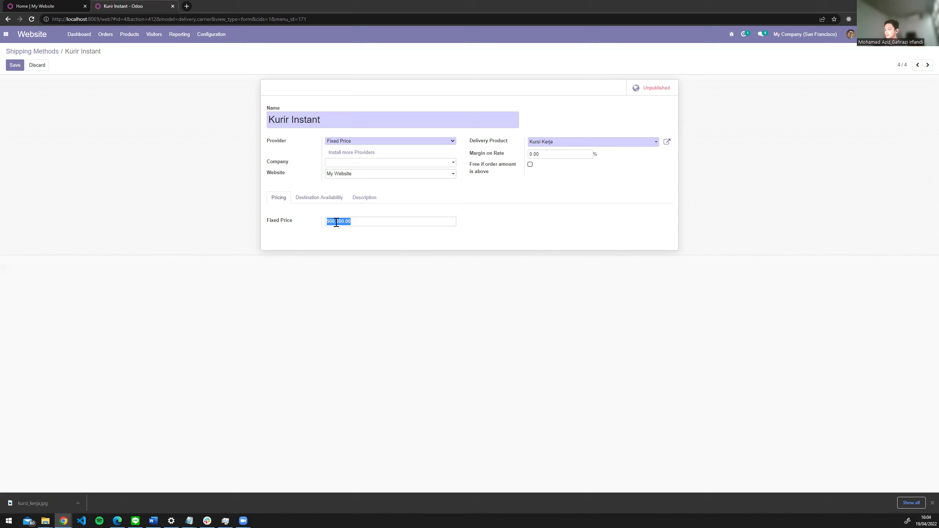
type("250")
left_click(11, 65)
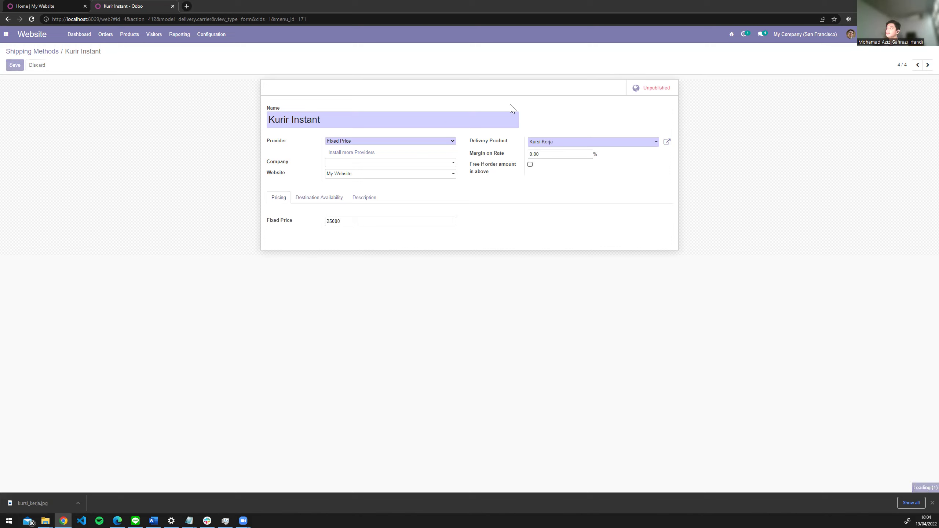
left_click(649, 93)
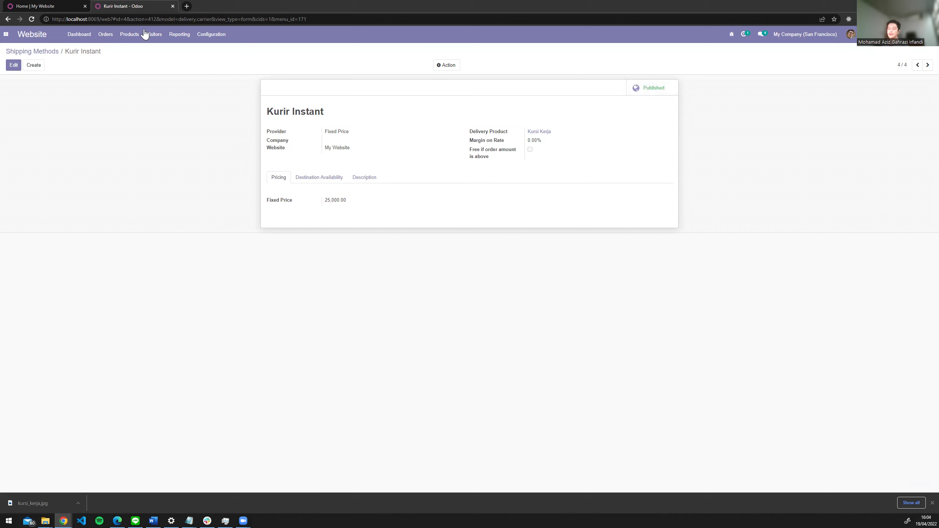
- Close the old homepage tab and open the Website app dashboard
left_click(30, 6)
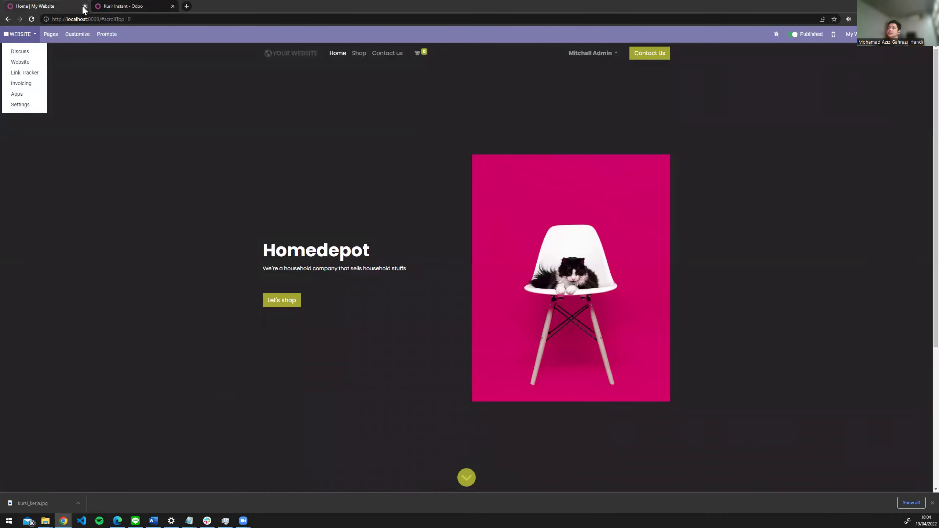
left_click(85, 6)
left_click(6, 35)
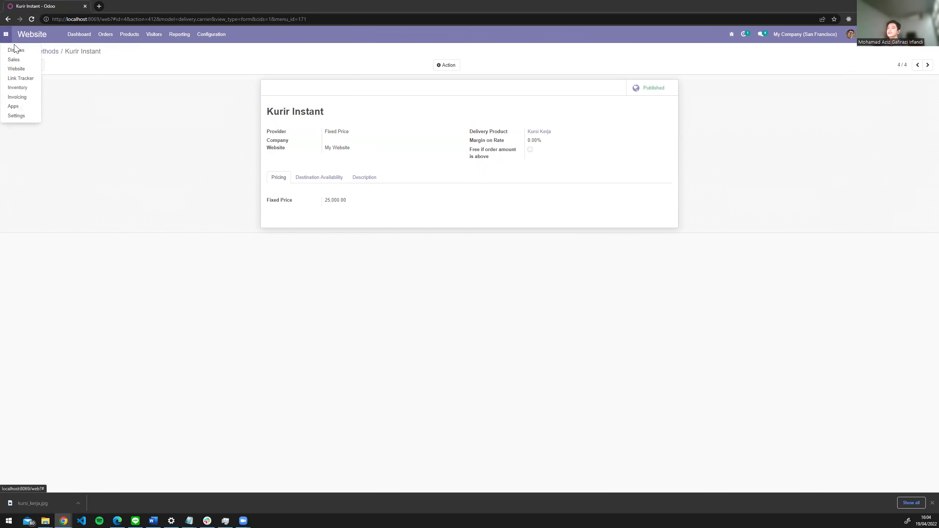
right_click(29, 36)
left_click(27, 36)
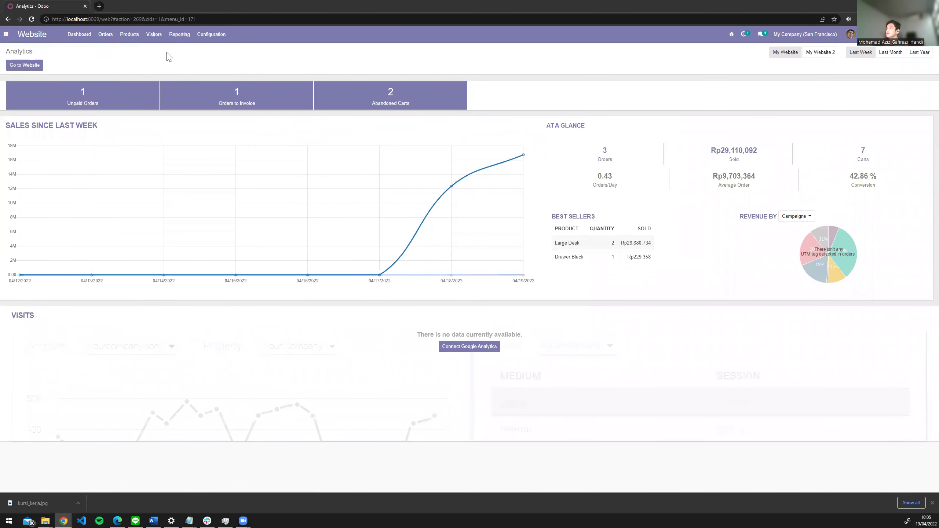
right_click(31, 36)
- Open the Website app in a new browser tab and go to the public website
left_click(6, 34)
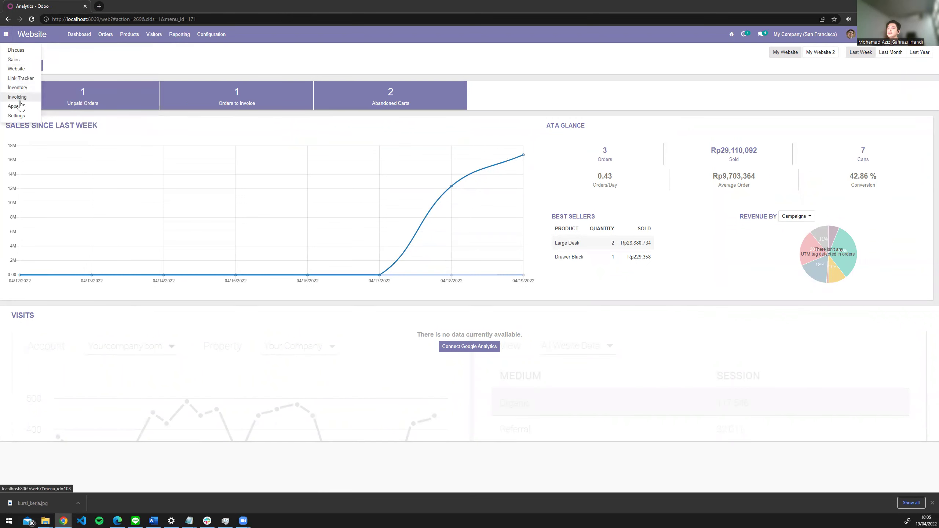
right_click(32, 71)
left_click(59, 74)
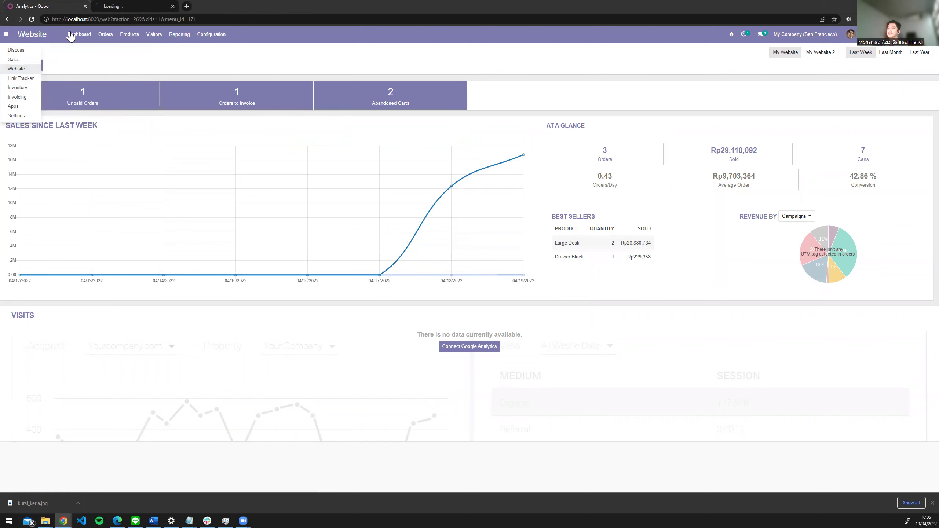
left_click(64, 52)
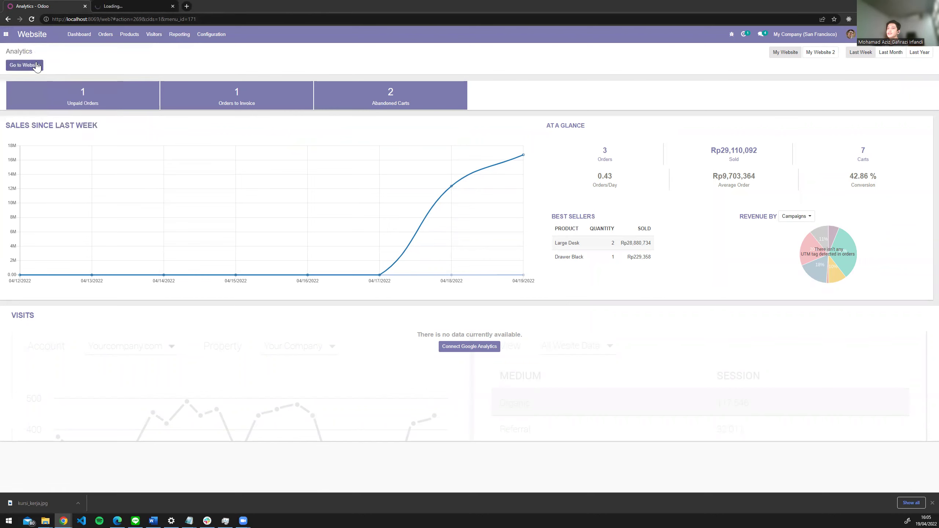
left_click(36, 65)
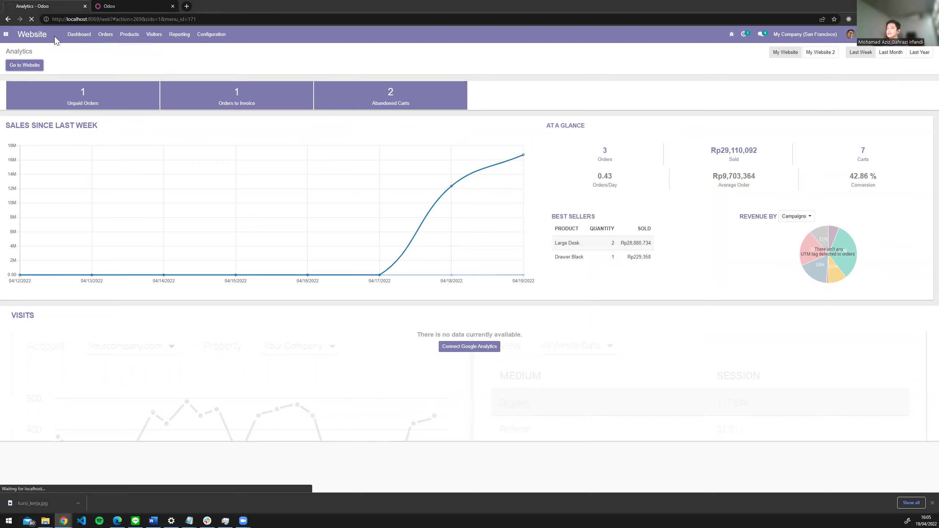
- Switch between the new Odoo tabs and the analytics dashboard tab
left_click(107, 5)
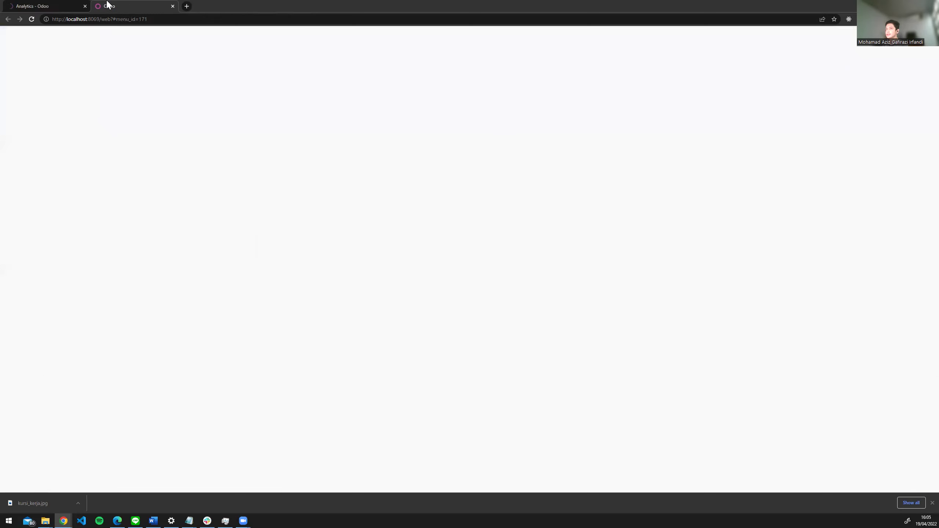
left_click(72, 5)
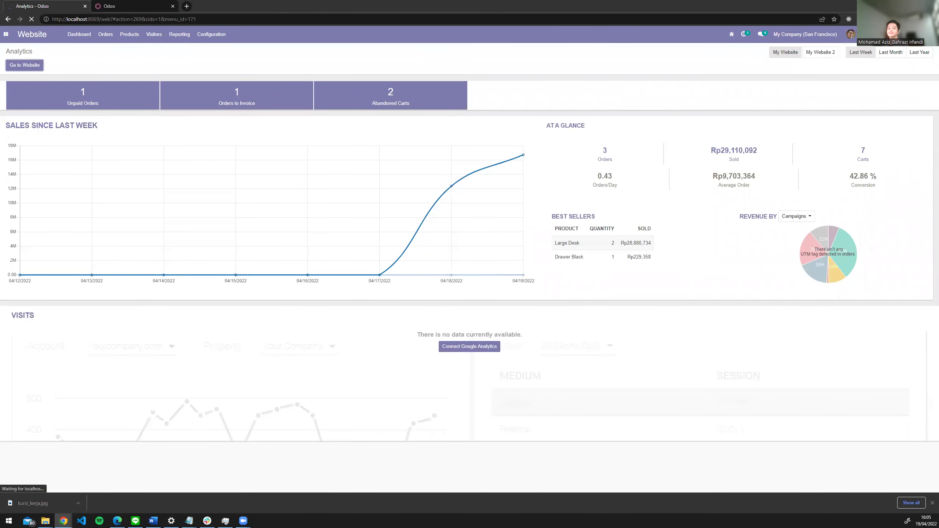
left_click(132, 5)
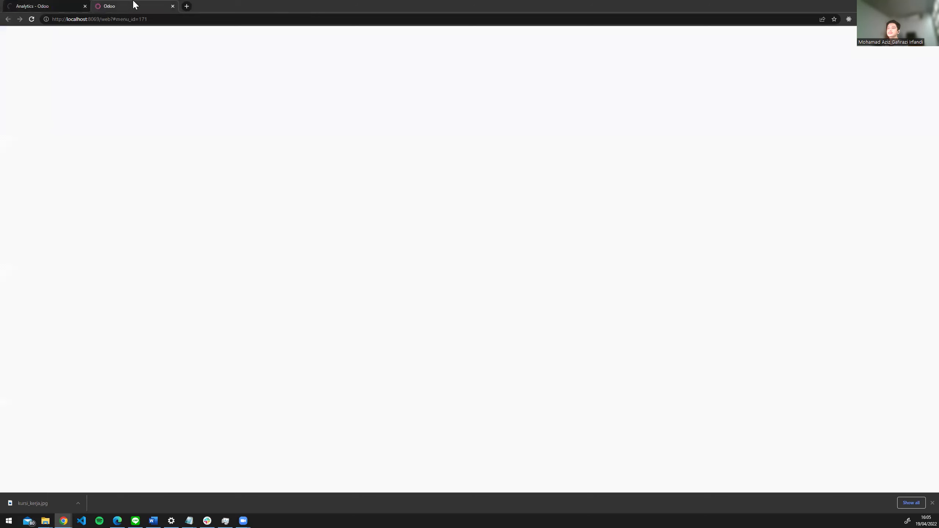
left_click(39, 6)
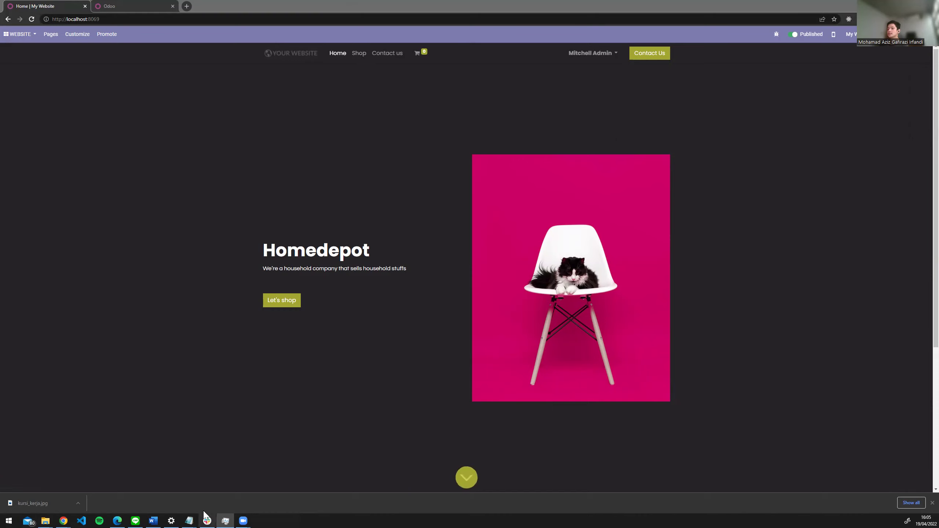
- Check the budget range in the scenario notes, then minimize them
mouse_move(189, 517)
left_click(211, 501)
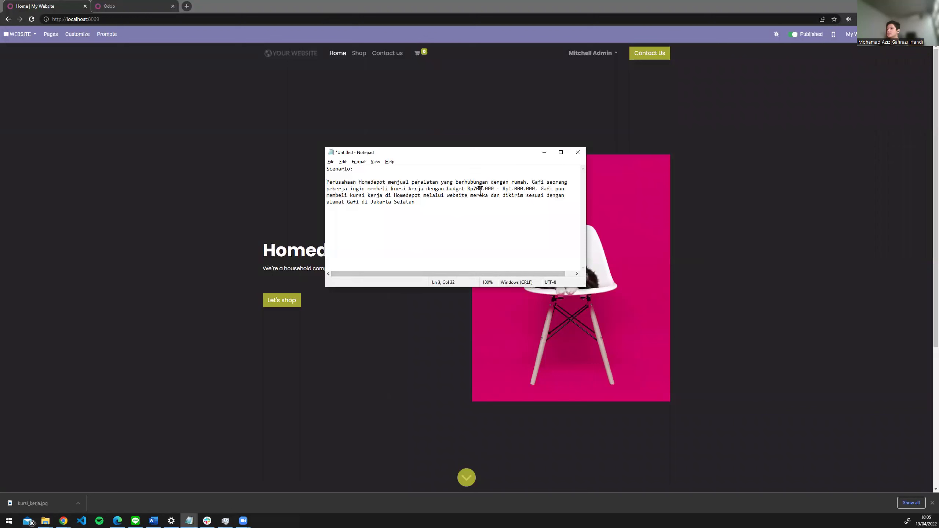
left_click_drag(458, 190, 532, 191)
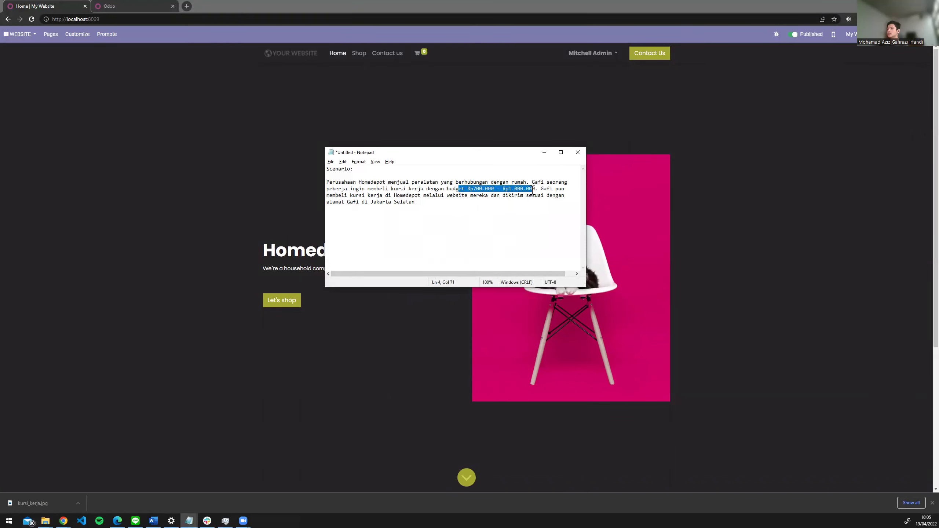
left_click(550, 152)
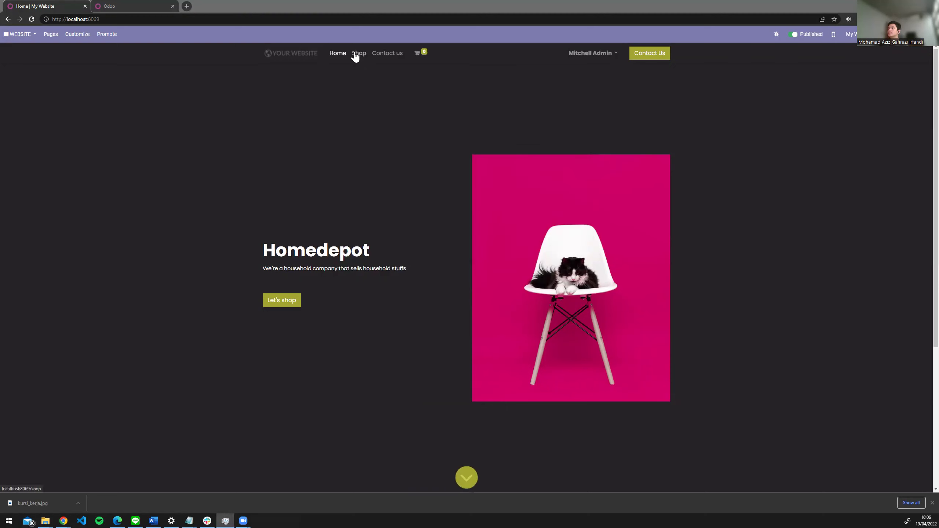
- Browse the shop to page 2 of products and open the Kursi Kerja product page
left_click(355, 55)
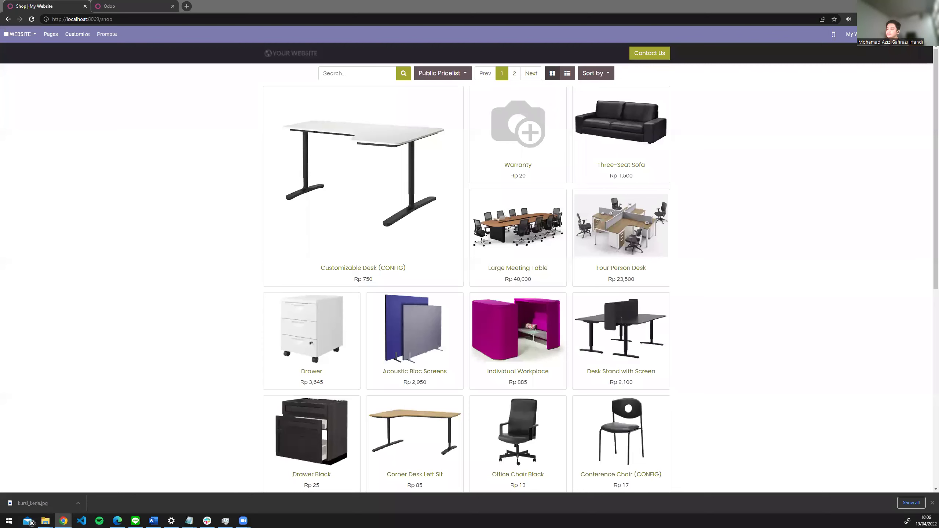
scroll(372, 243, "down", 10)
scroll(373, 243, "up", 6)
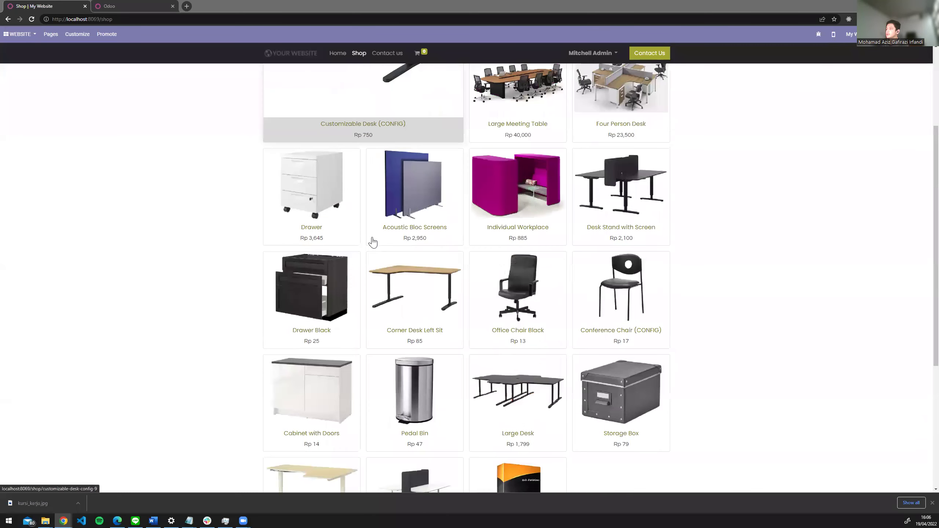
scroll(373, 243, "up", 4)
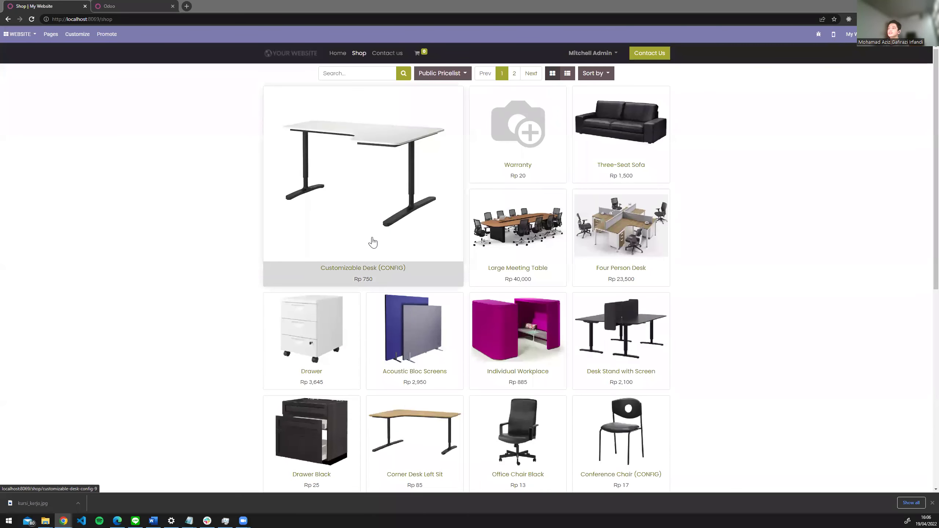
scroll(373, 243, "down", 10)
left_click(472, 349)
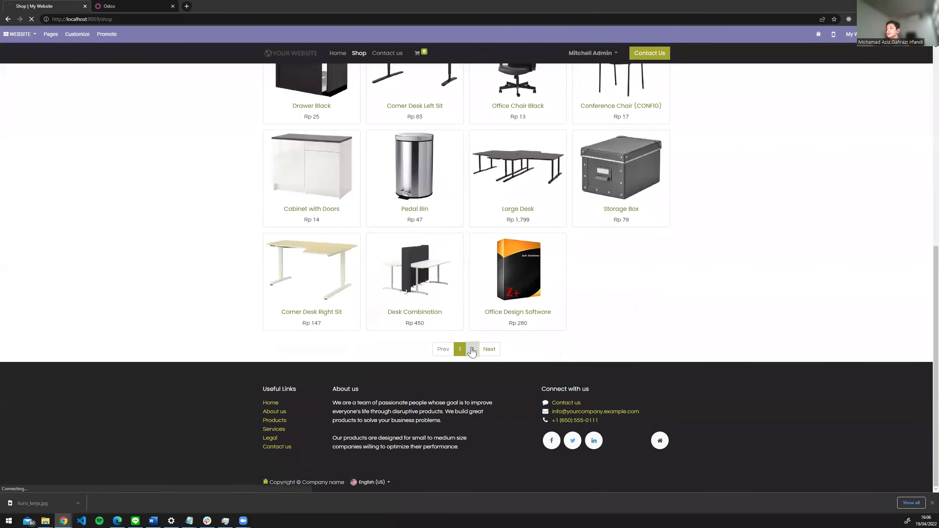
scroll(373, 292, "up", 10)
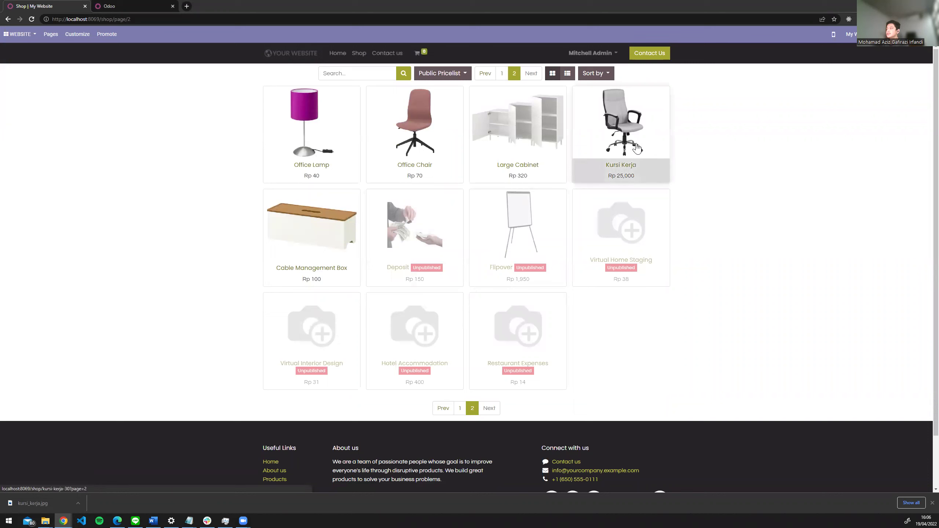
left_click(597, 151)
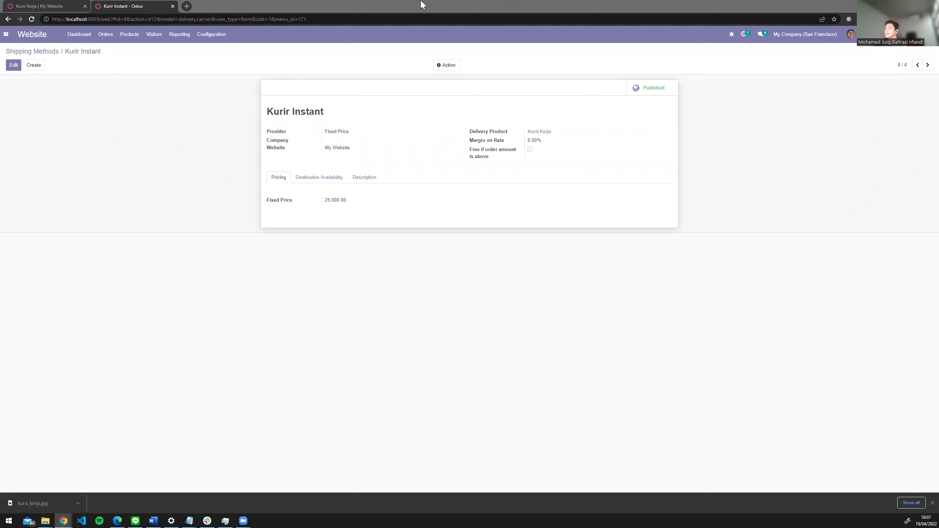
- Edit Kurir Instant and pick Normal Delivery Charges as the delivery product
left_click(14, 64)
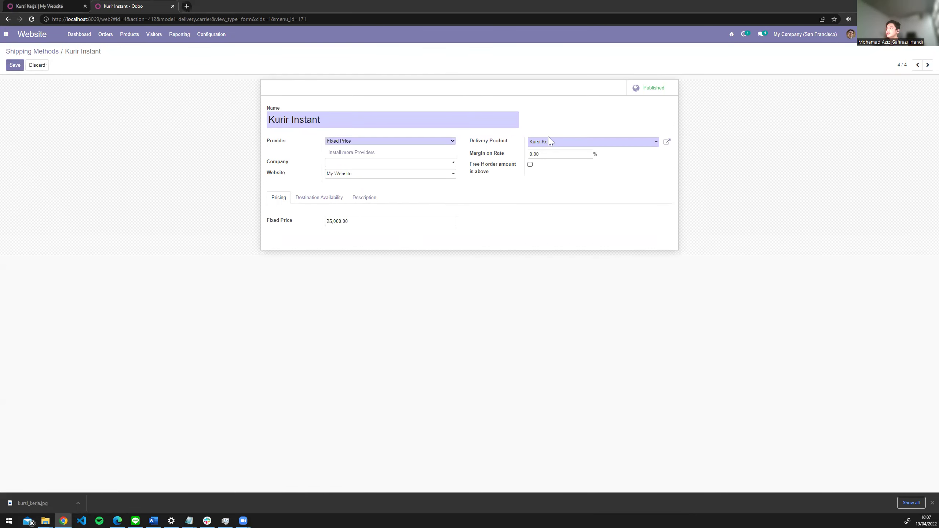
left_click(551, 142)
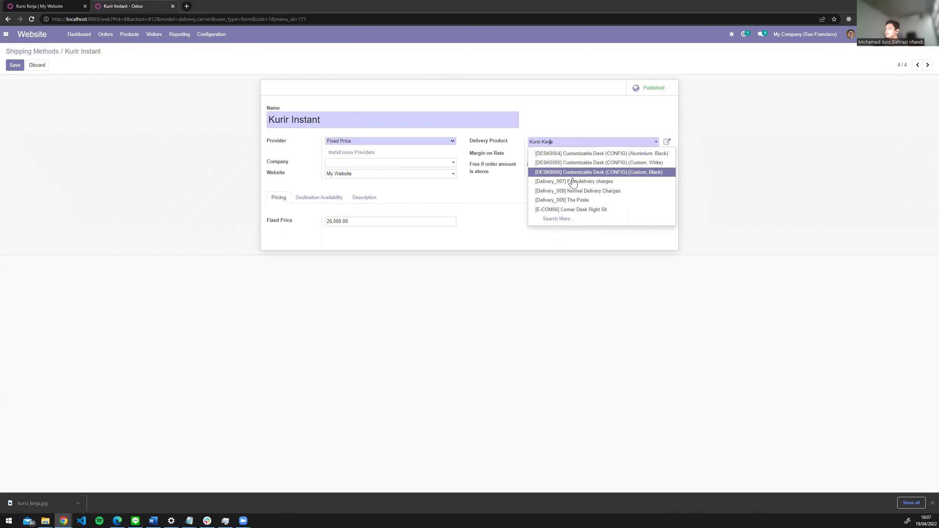
left_click(562, 195)
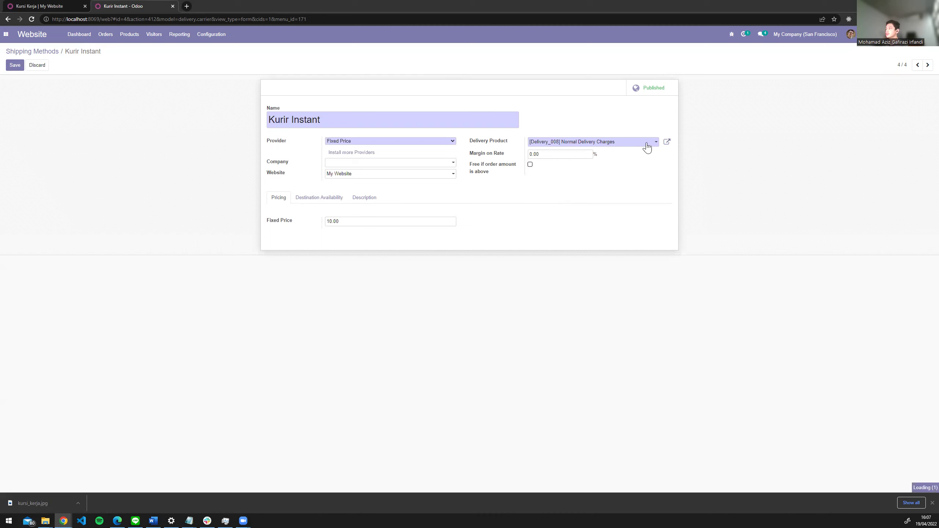
- Edit the product name to '[Delivery_010] Instant Delivery Charges', changing 008 to 010
left_click(624, 143)
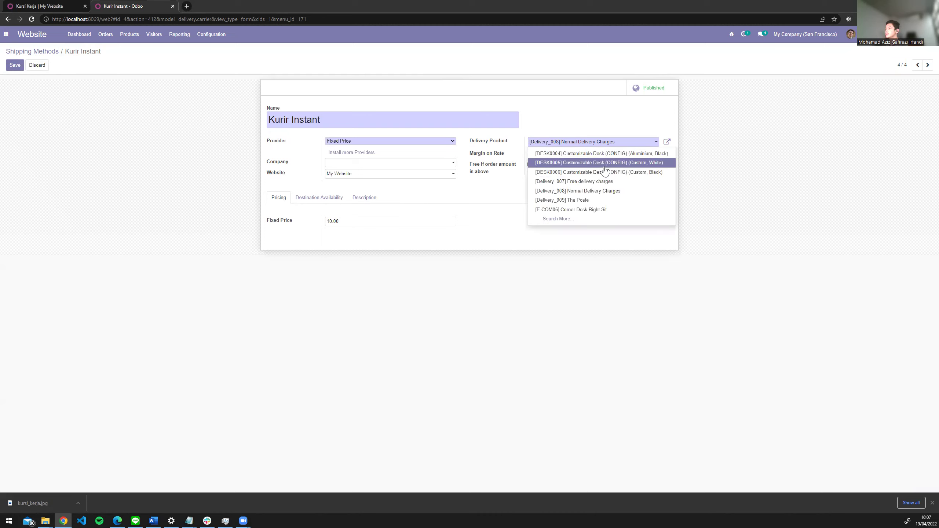
type("d")
key("BackSpace")
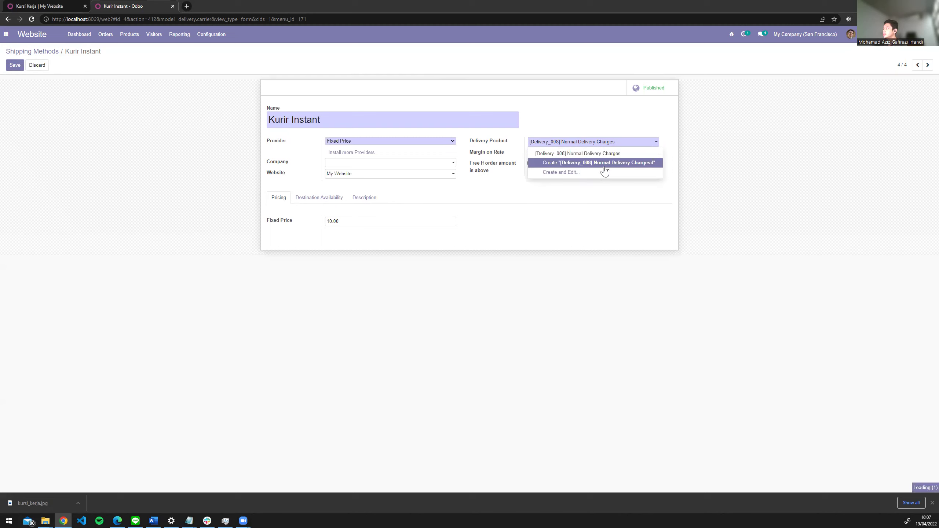
key("BackSpace")
key("BackSpace")
type("10")
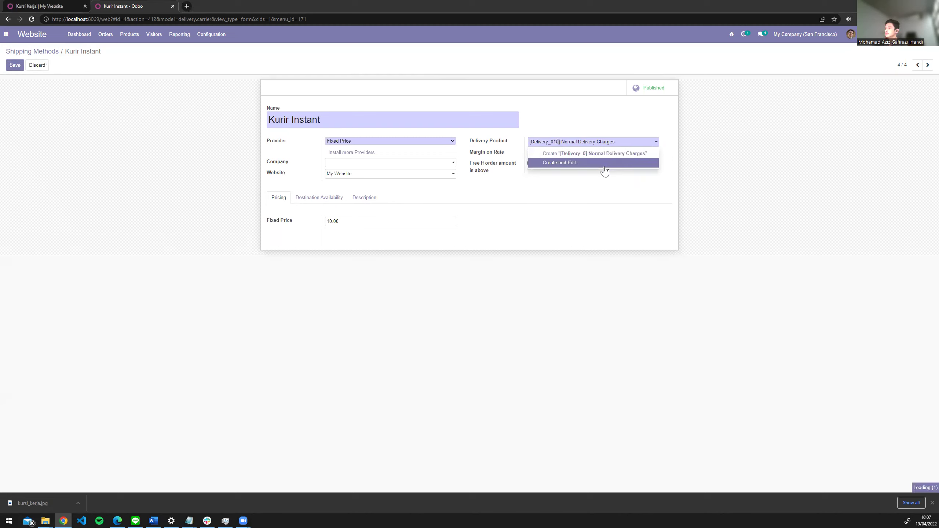
key("ctrl+Right")
key("ctrl+shift+Right")
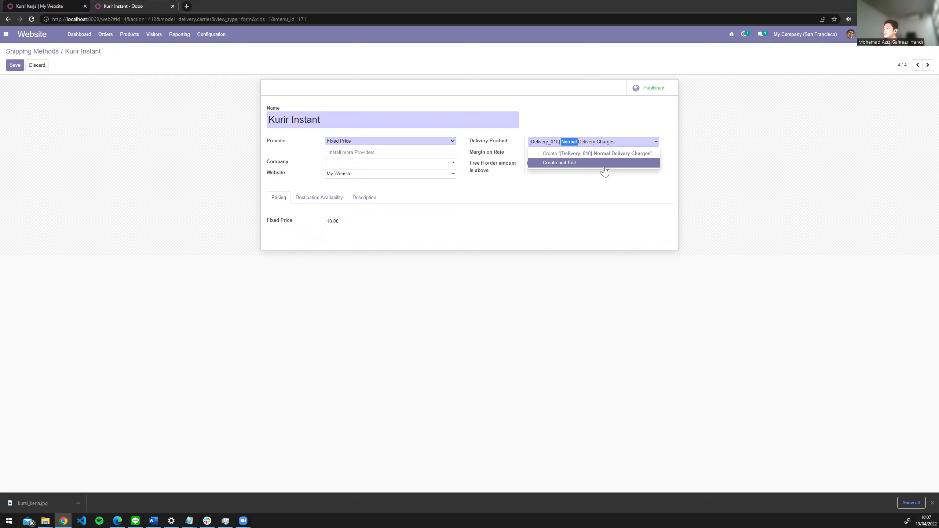
type("Instant")
- Create the Instant Delivery Charges product and rename the method to Gojek Instant
double_click(286, 119)
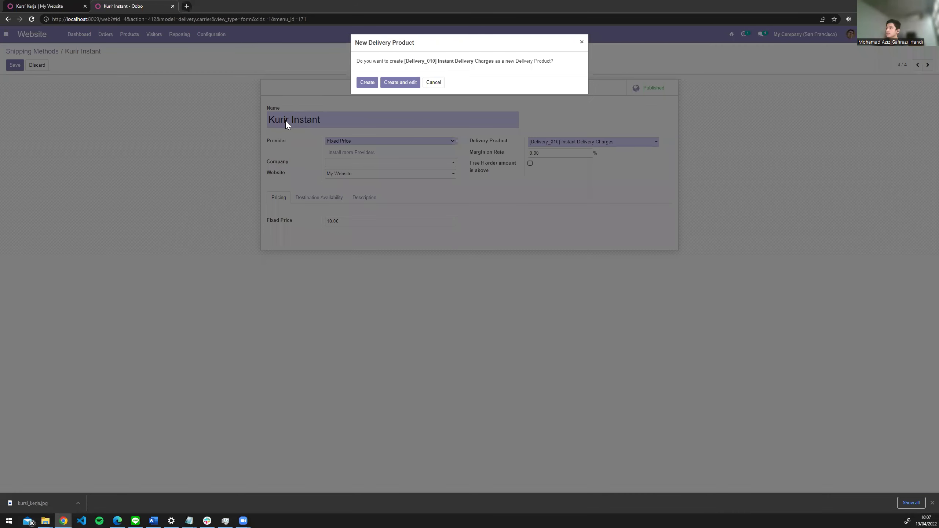
left_click(369, 82)
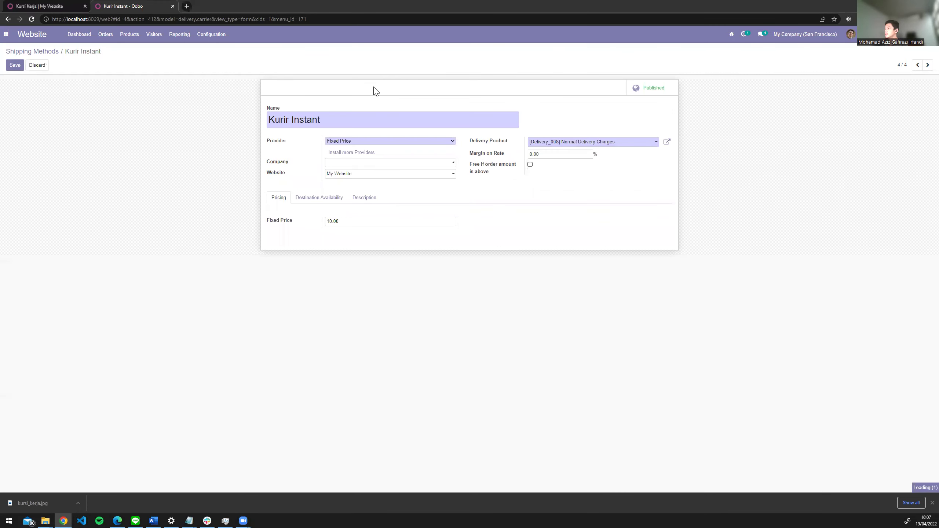
double_click(280, 119)
type("Gojek")
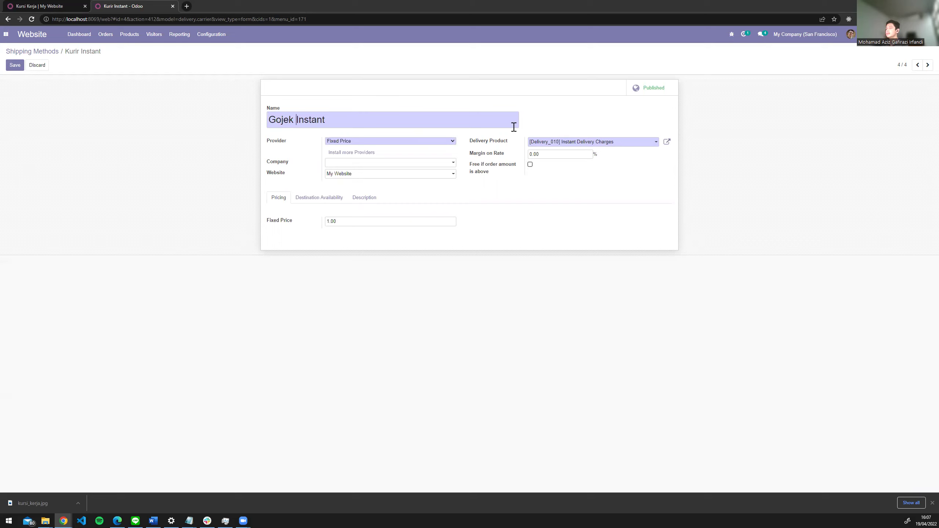
- Set the fixed price to 10,000, save, and go to the Products list
double_click(351, 223)
type("100")
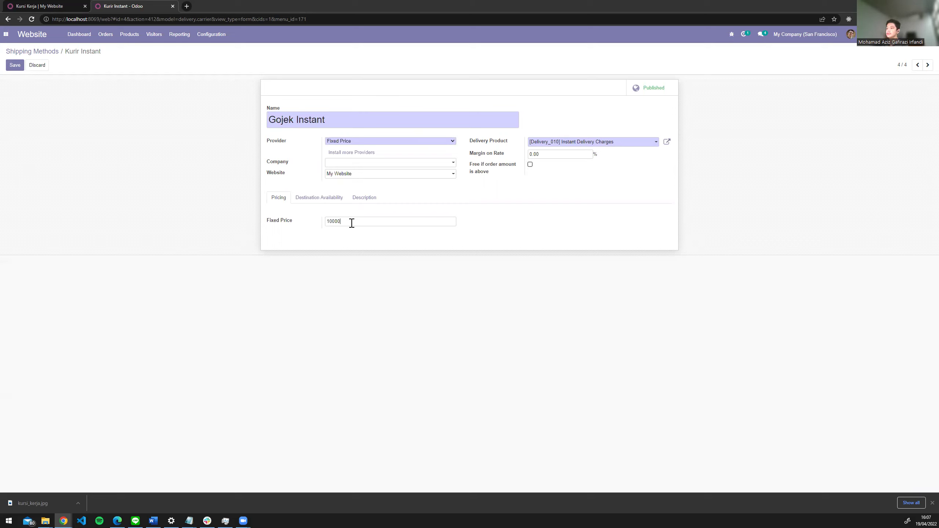
left_click(12, 68)
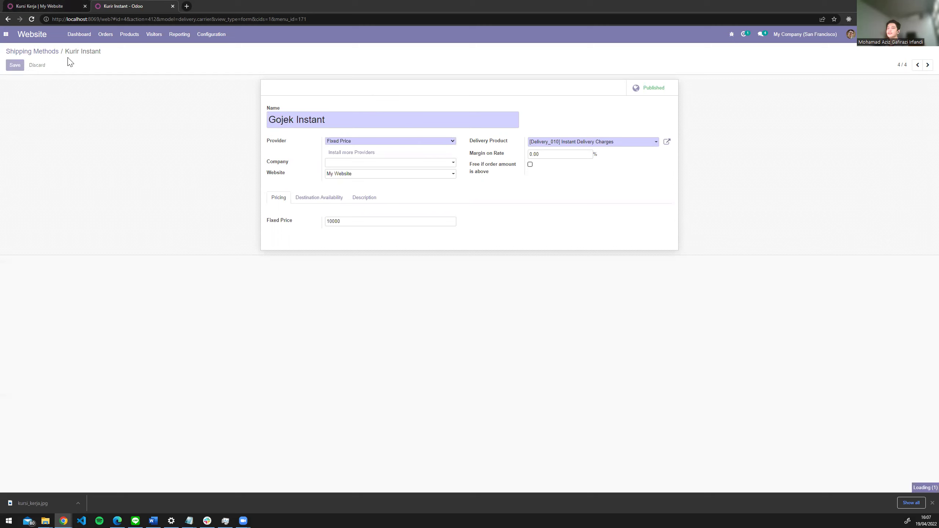
left_click(129, 34)
left_click(133, 52)
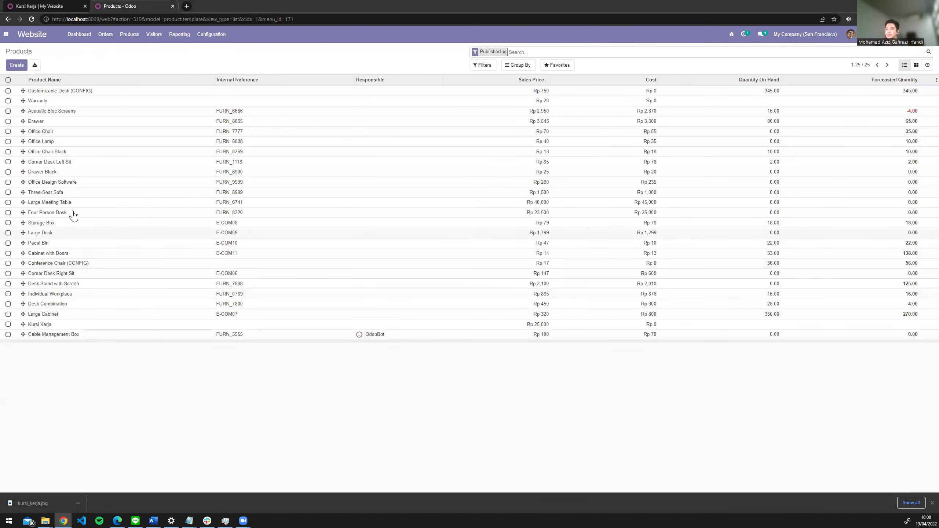
- Open Kursi Kerja and change its sales price to Rp 800,000, then save
left_click(357, 324)
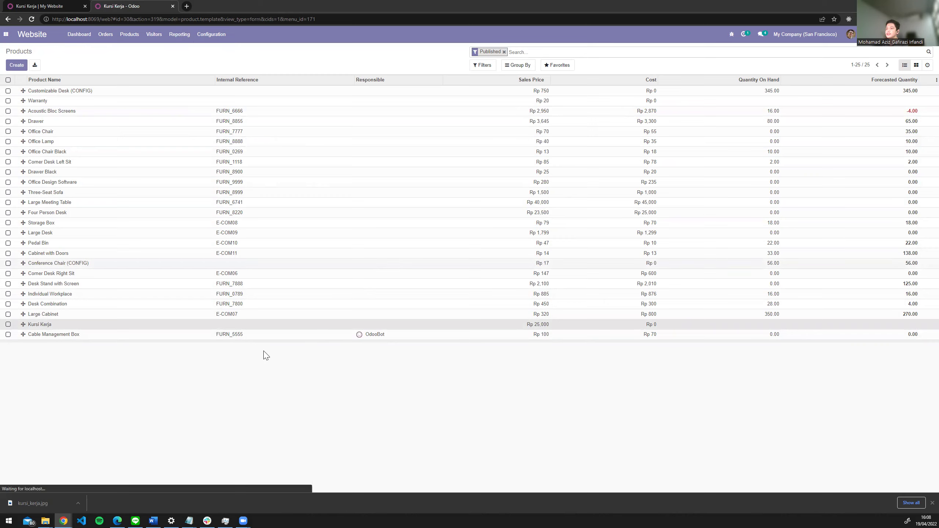
left_click(13, 65)
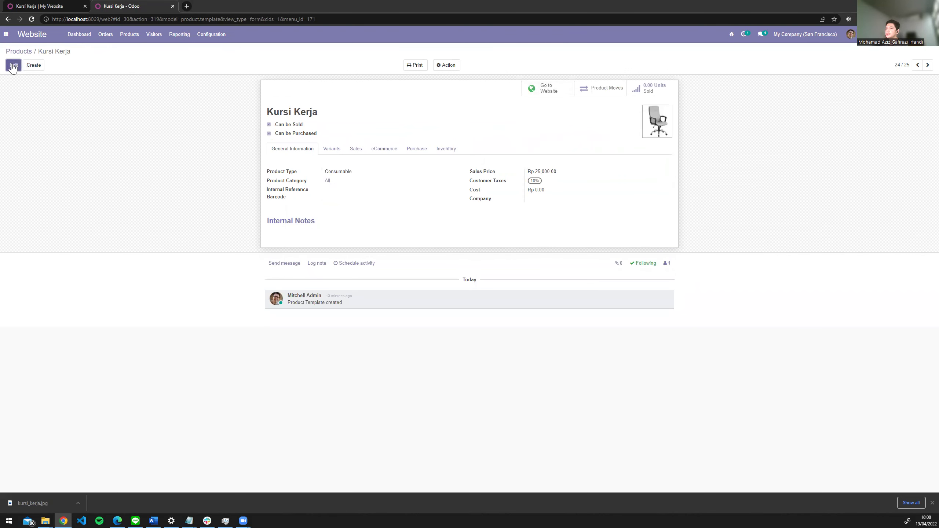
double_click(542, 181)
type("8000")
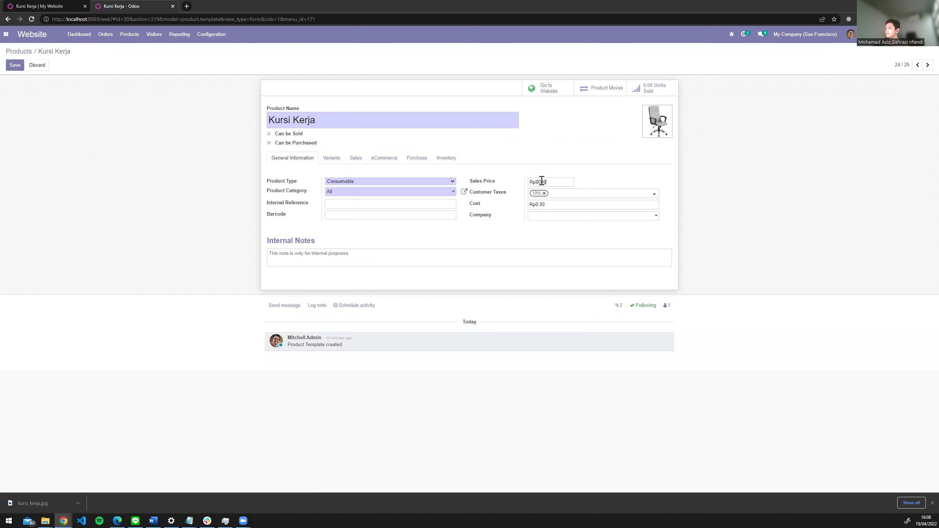
left_click(15, 65)
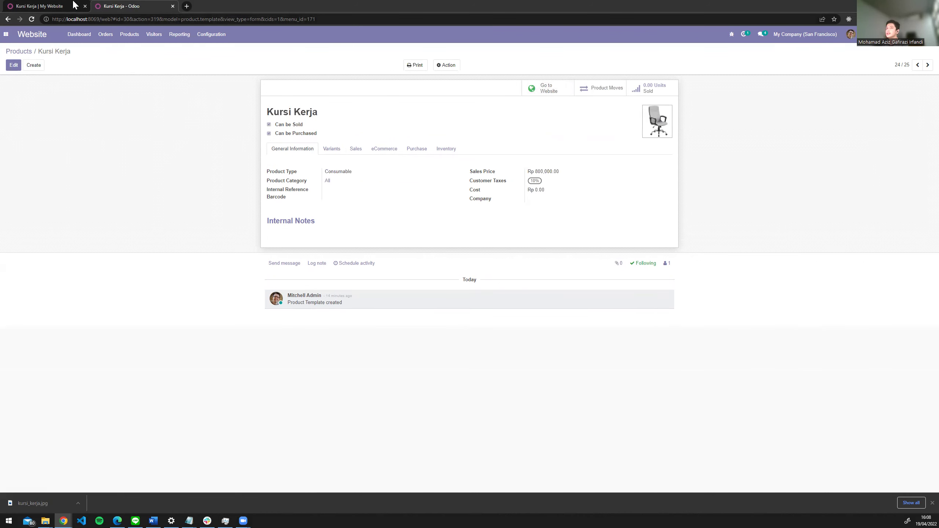
- Reload the shop's Kursi Kerja page so it shows the Rp 800,000 price
left_click(43, 7)
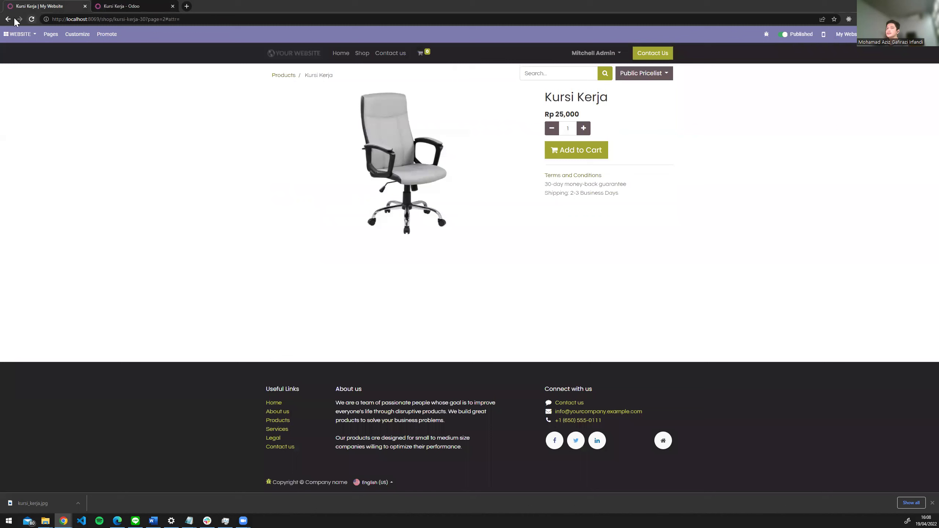
left_click(32, 20)
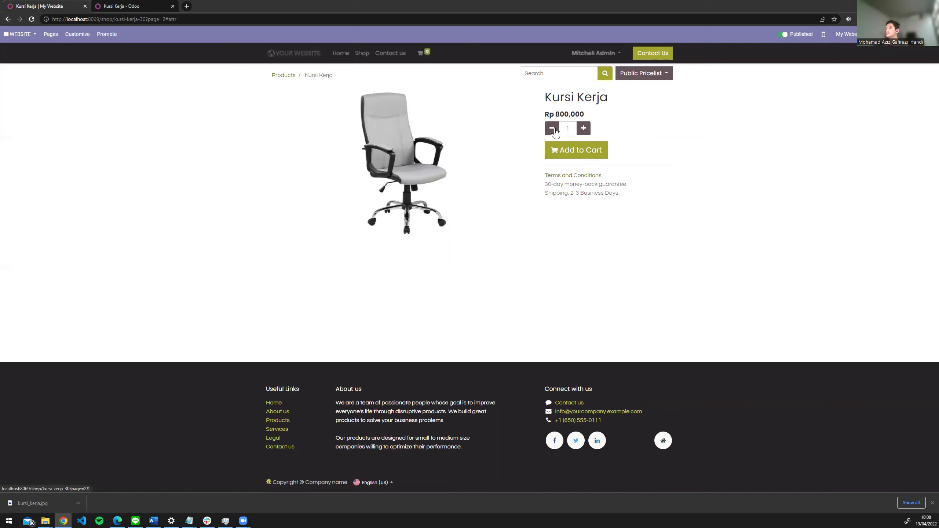
- Add Kursi Kerja to the cart and proceed to the checkout Address step totalling Rp 880,000
left_click(574, 152)
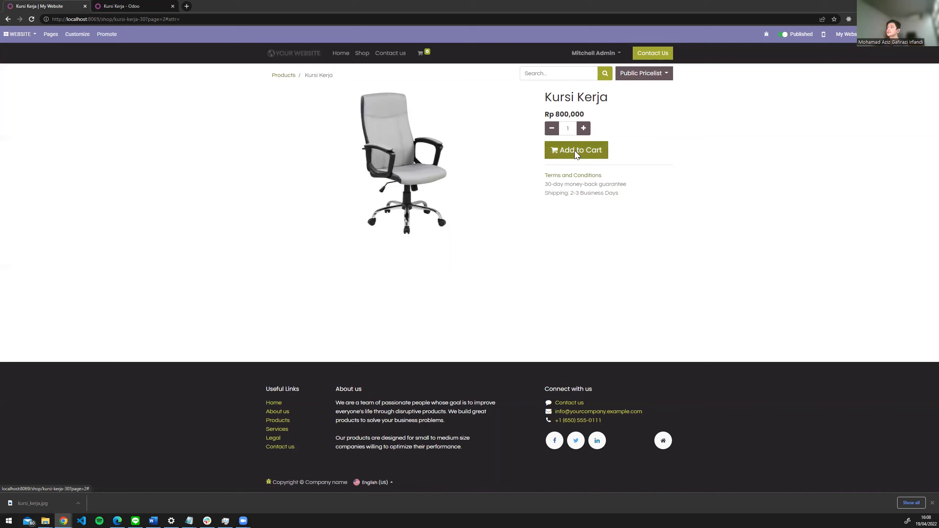
left_click(575, 153)
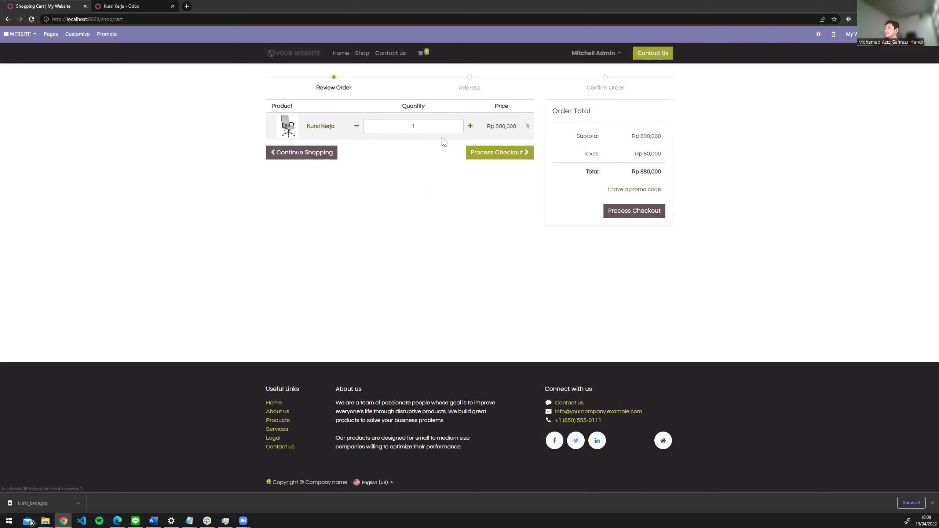
left_click(472, 153)
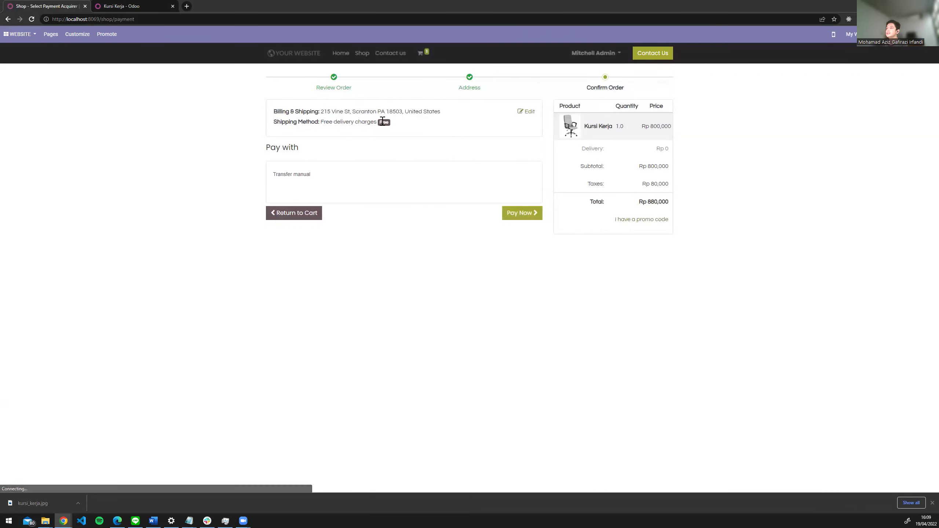
left_click(523, 113)
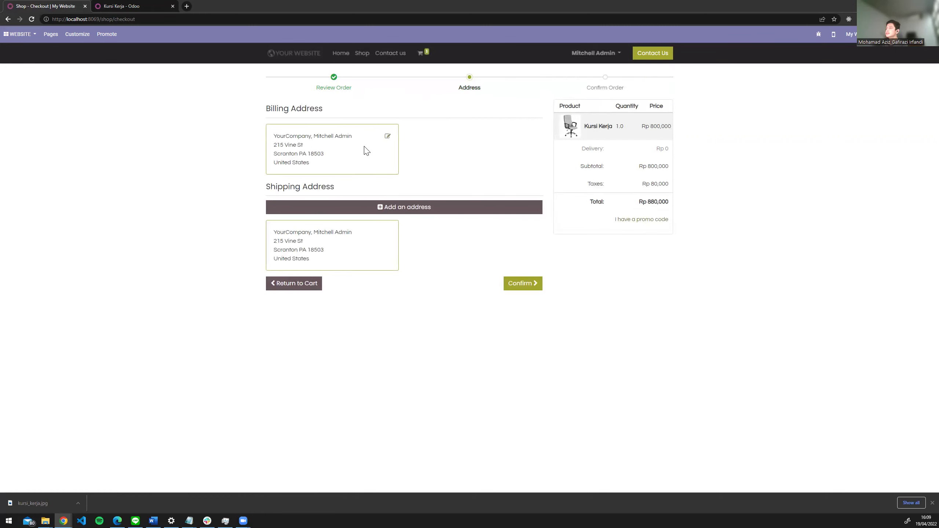
- Edit the billing address and replace the contact's name and phone number
left_click(388, 137)
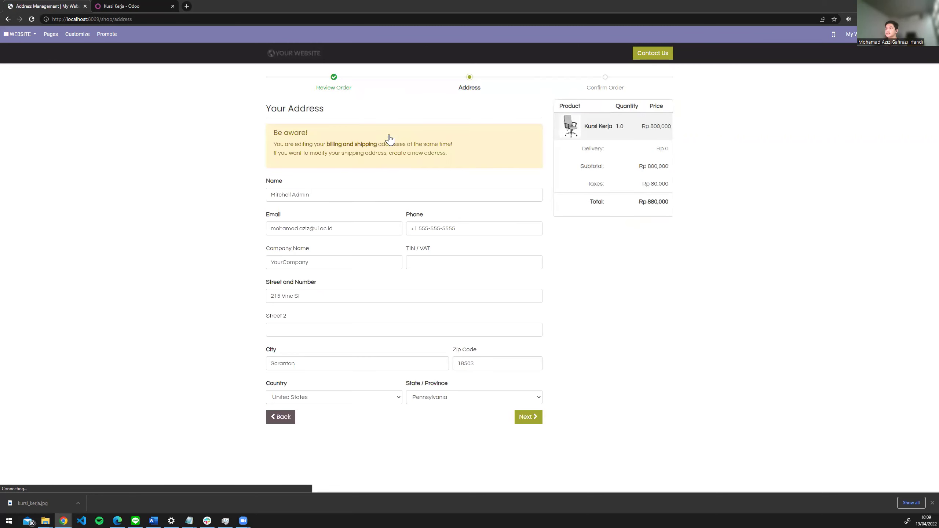
triple_click(354, 193)
type("Gafi")
key("Tab")
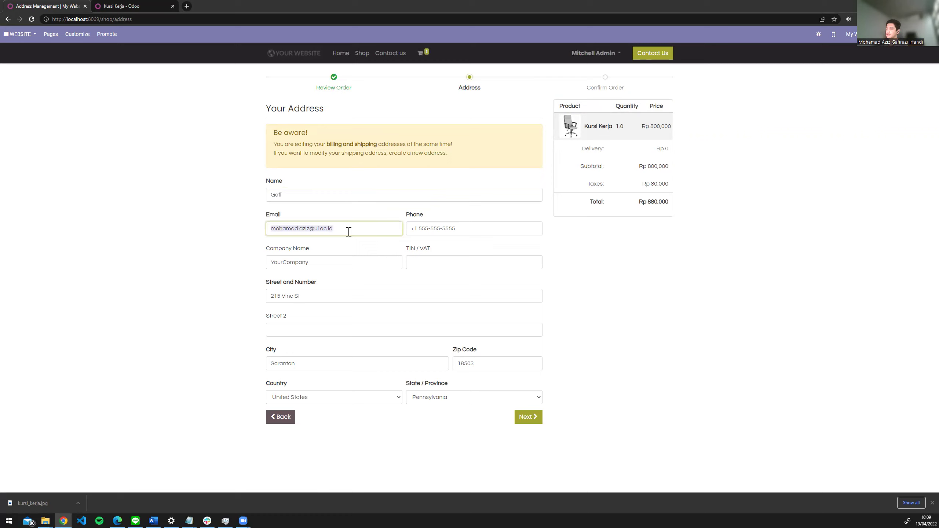
triple_click(445, 231)
left_click_drag(467, 228, 415, 232)
key("BackSpace")
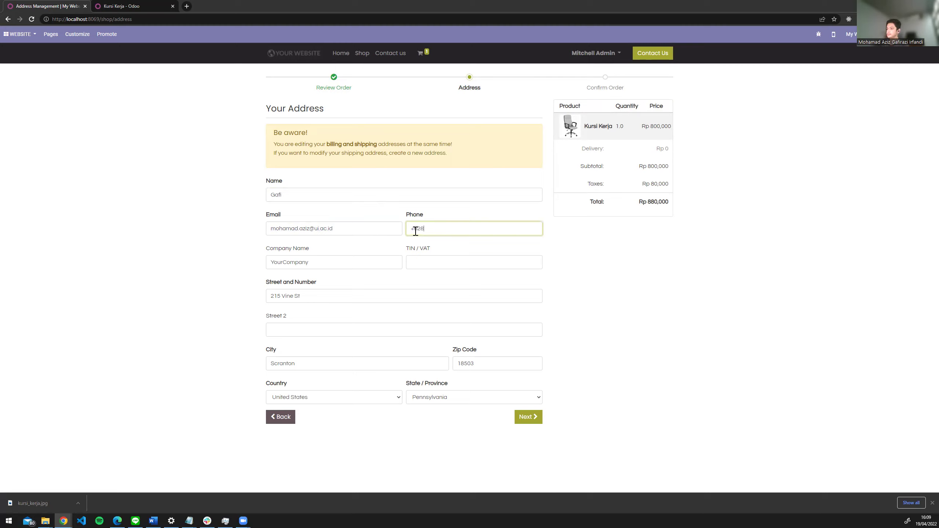
- Replace the street address and city with the new values
triple_click(335, 263)
left_click(334, 264)
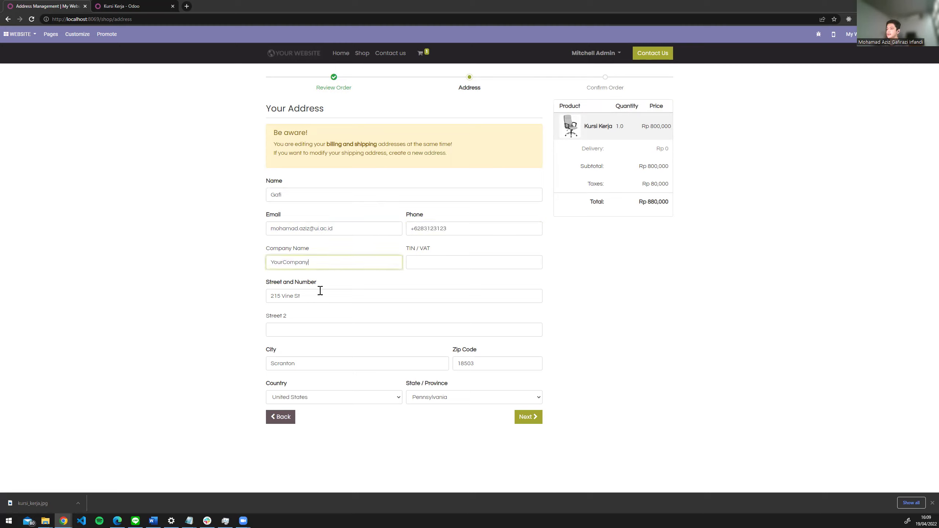
triple_click(318, 296)
type("Jl Jakarta")
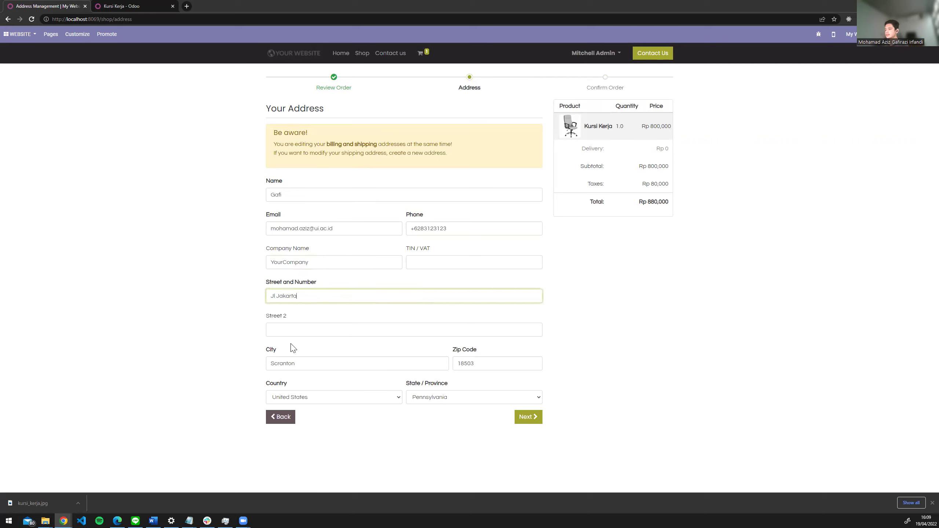
triple_click(299, 362)
type("Jakarta")
- Set country Indonesia and province Jakarta, then submit the address
left_click(325, 396)
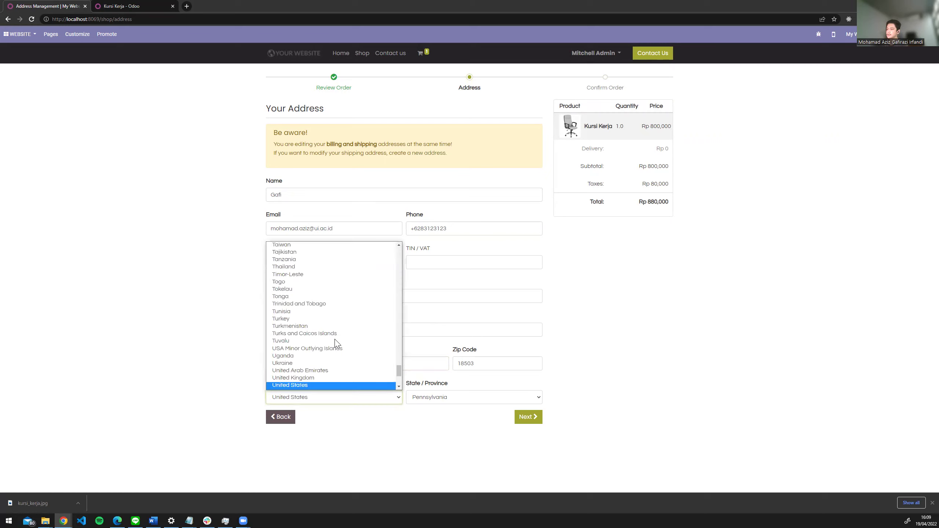
type("indo")
key("Return")
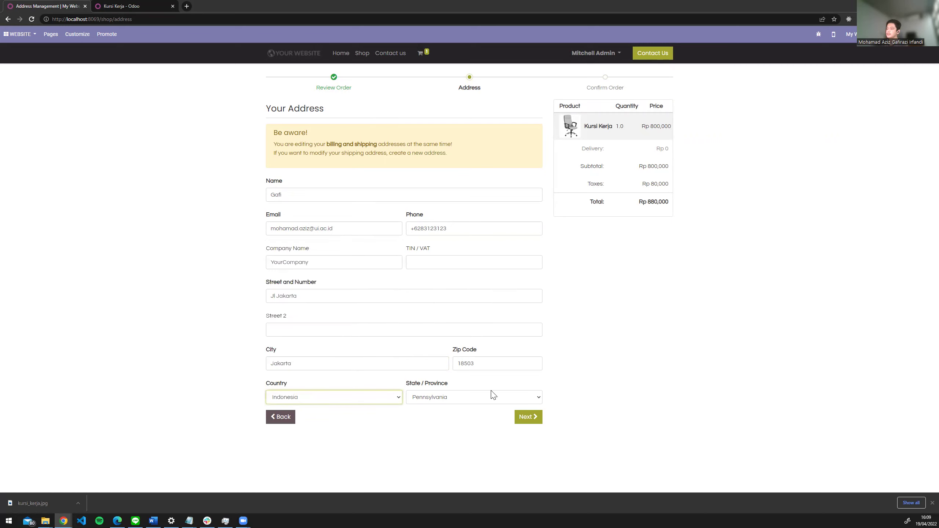
left_click(494, 398)
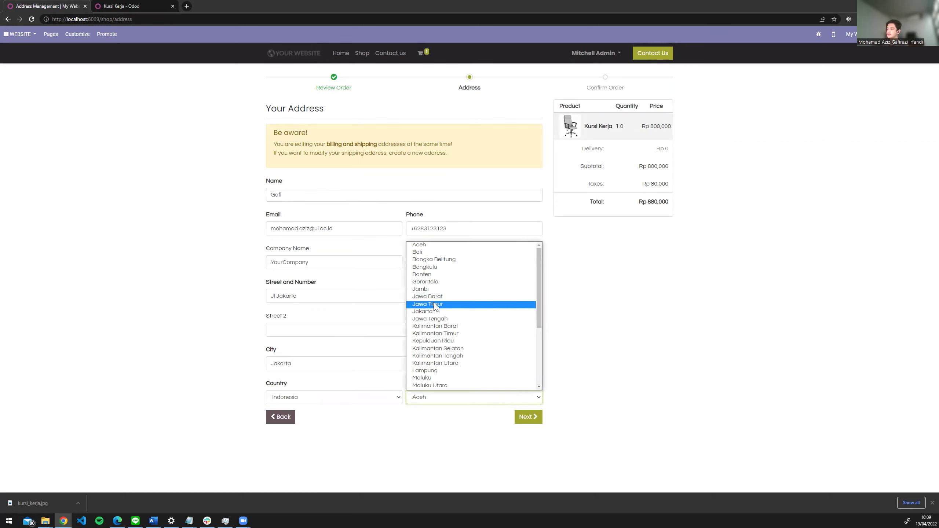
left_click(435, 314)
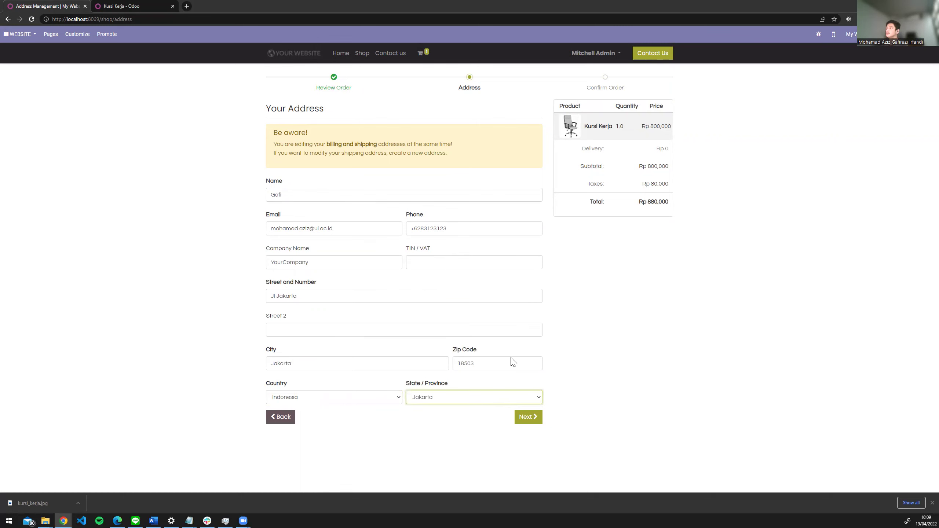
left_click(527, 418)
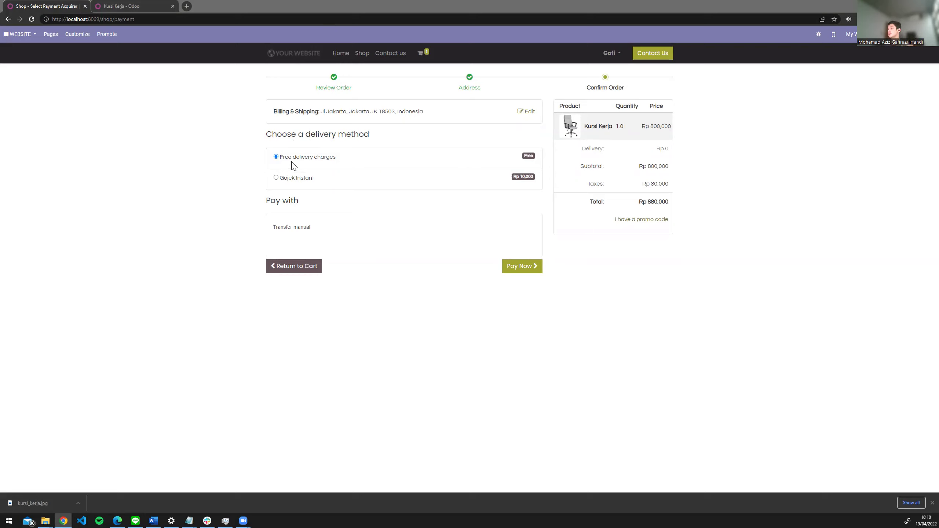
- Choose Gojek Instant delivery at Rp 10,000, check the Rp 891,000 total, and place the order
left_click(276, 178)
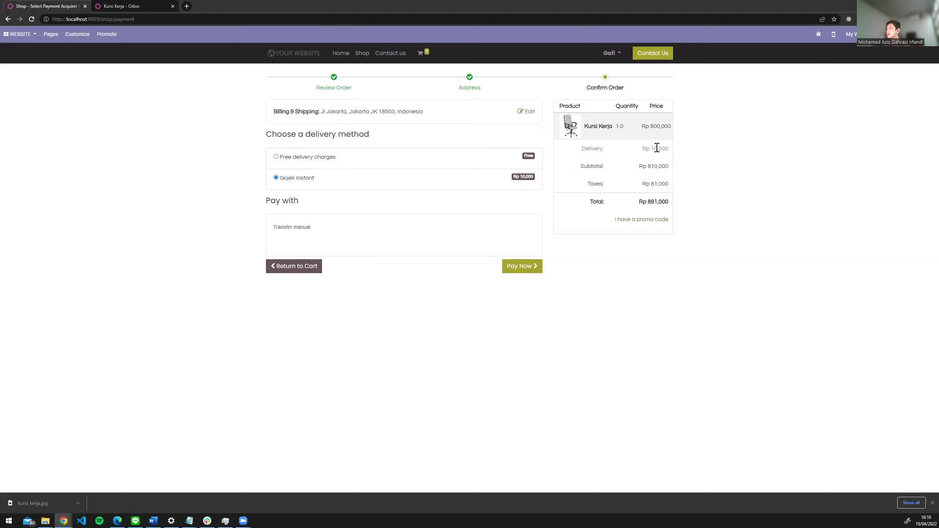
left_click_drag(586, 149, 676, 148)
left_click(675, 148)
left_click(519, 268)
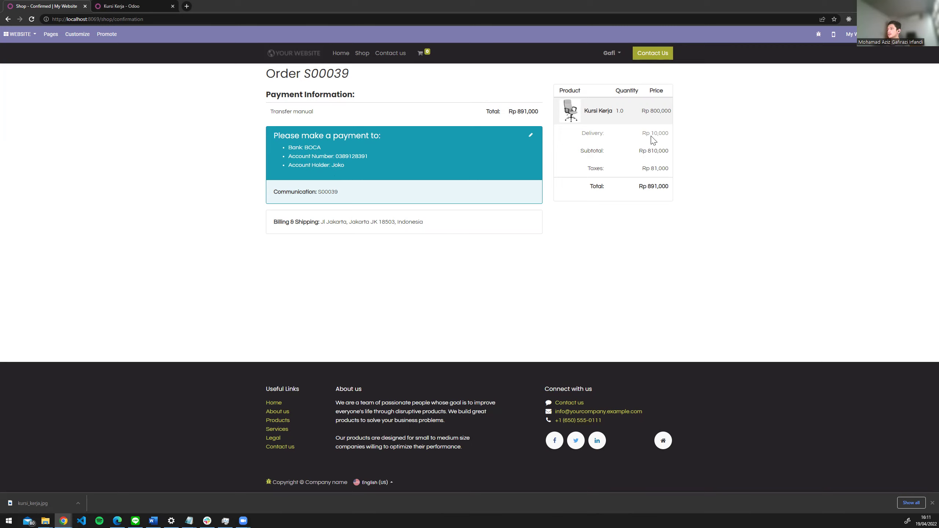
- Check the Rp 10,000 delivery charge on the confirmation, then return to the Odoo backend
left_click_drag(666, 134, 672, 136)
left_click(115, 6)
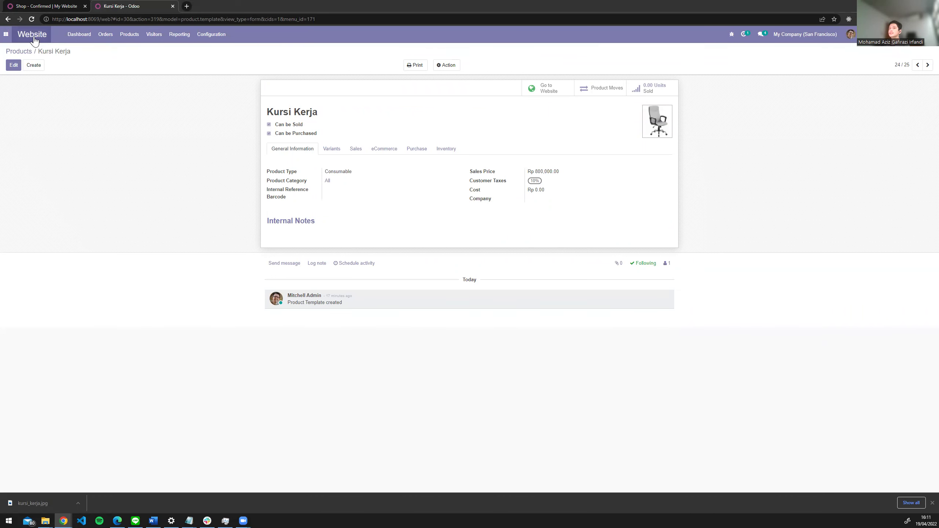
- Go to the Website app dashboard and open its Unpaid Orders list
left_click(6, 34)
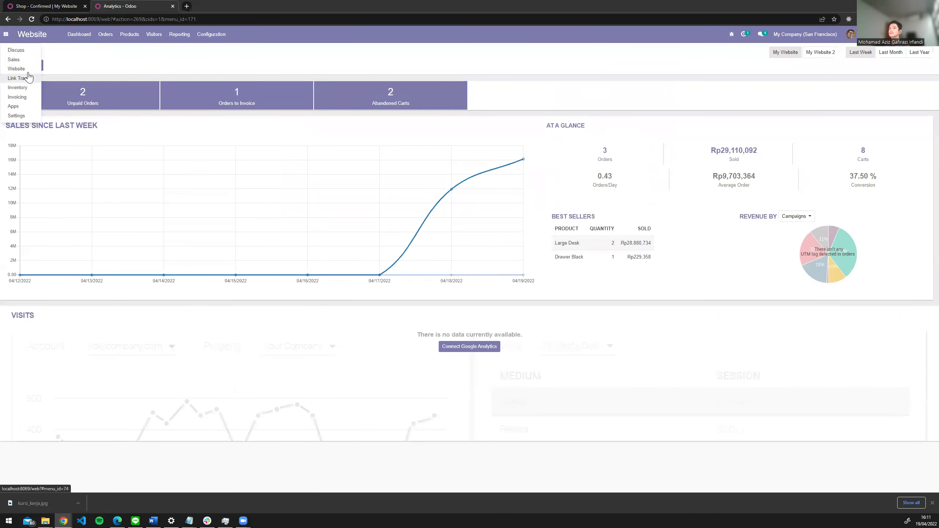
left_click(192, 56)
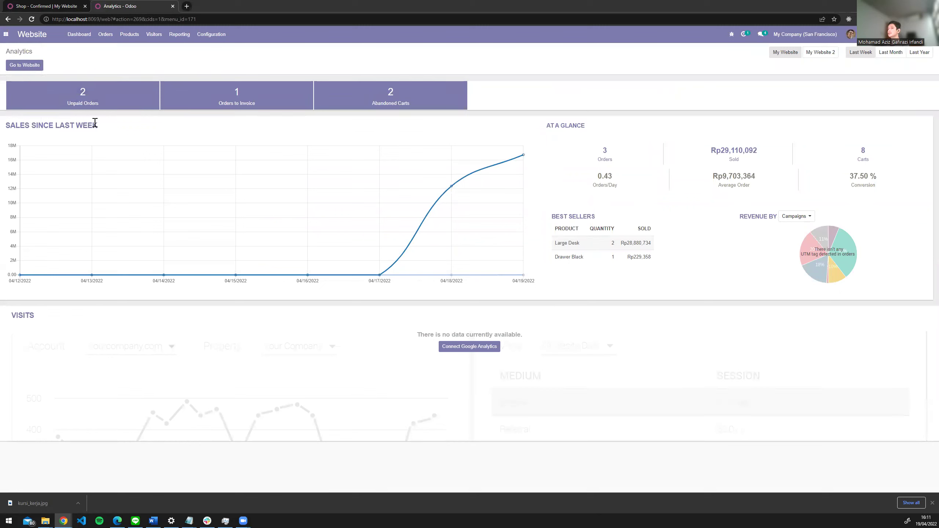
left_click(92, 99)
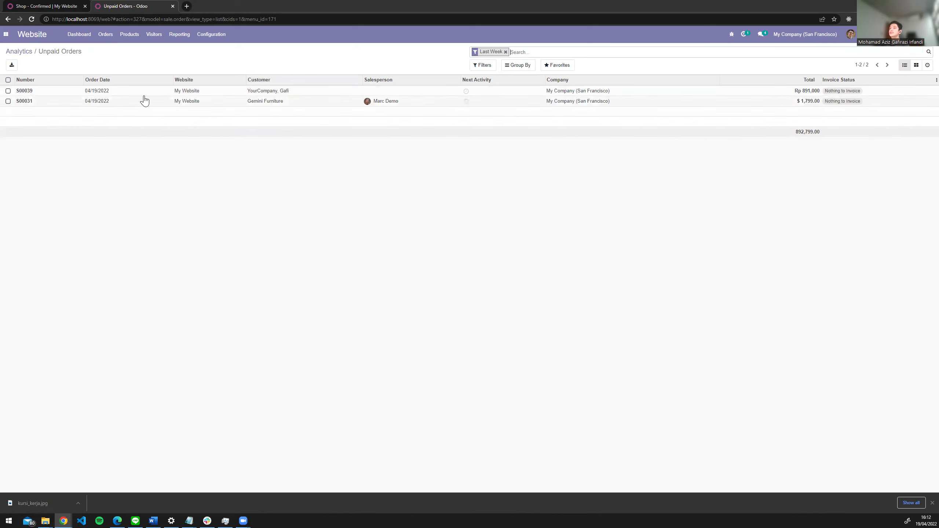
- Open quotation S00039 and confirm it as a sales order
left_click(67, 92)
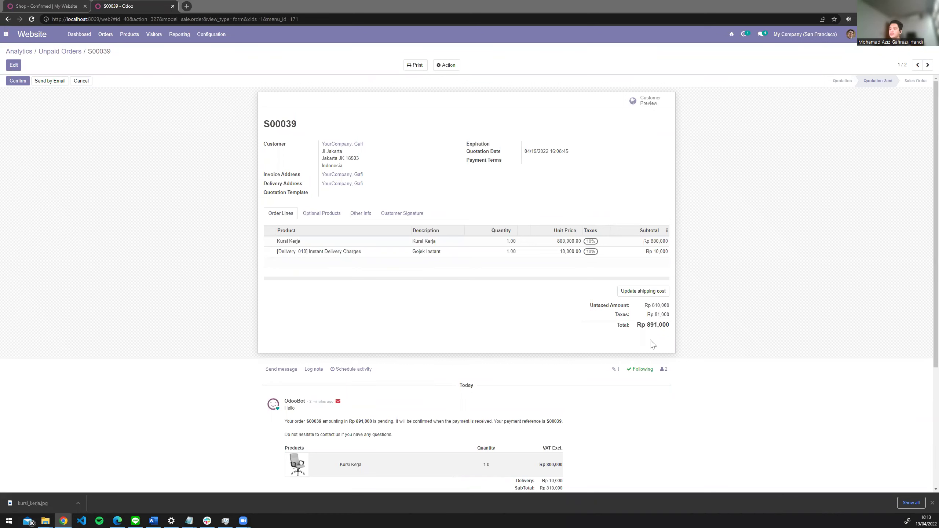
left_click(15, 85)
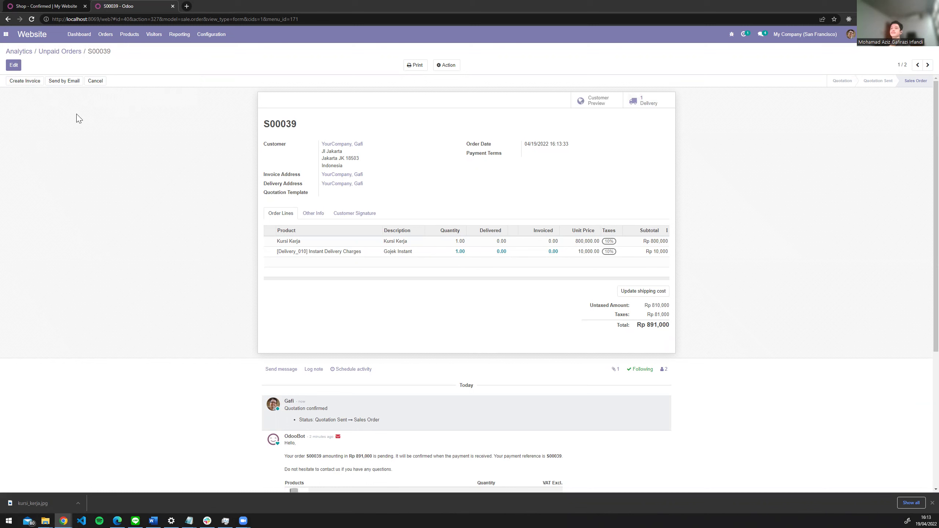
- Create a regular invoice for S00039 and open the resulting draft invoice
left_click(33, 85)
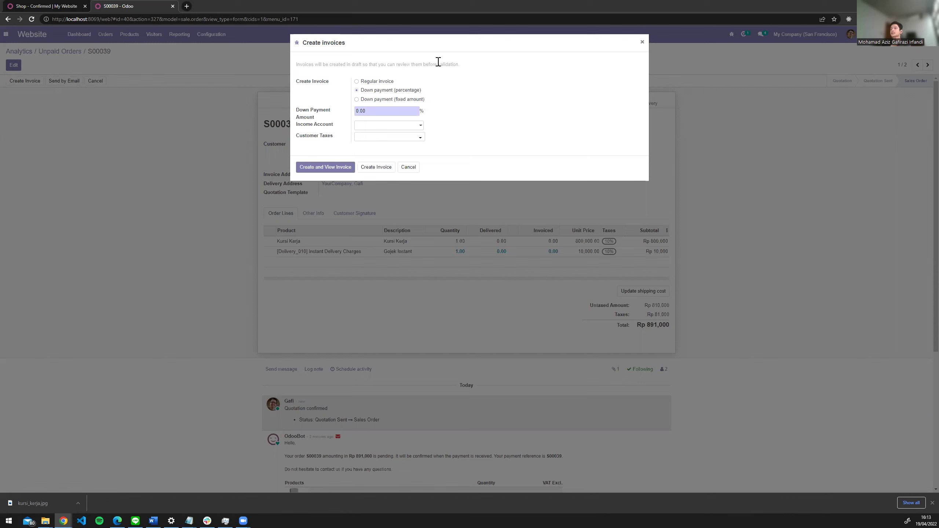
left_click(356, 82)
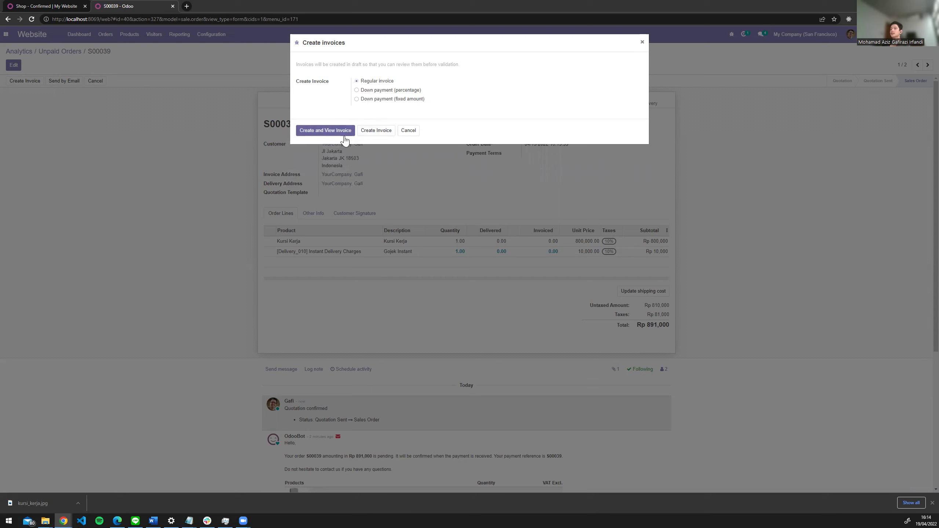
left_click(346, 133)
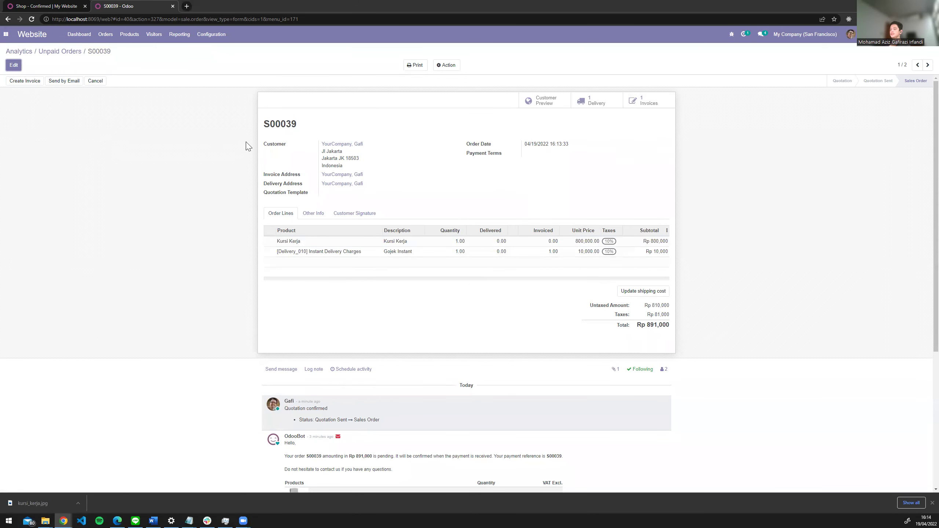
scroll(137, 215, "down", 1)
- Set the done quantity of Kursi Kerja on WH/OUT/00013 to 1 and save
scroll(137, 215, "down", 3)
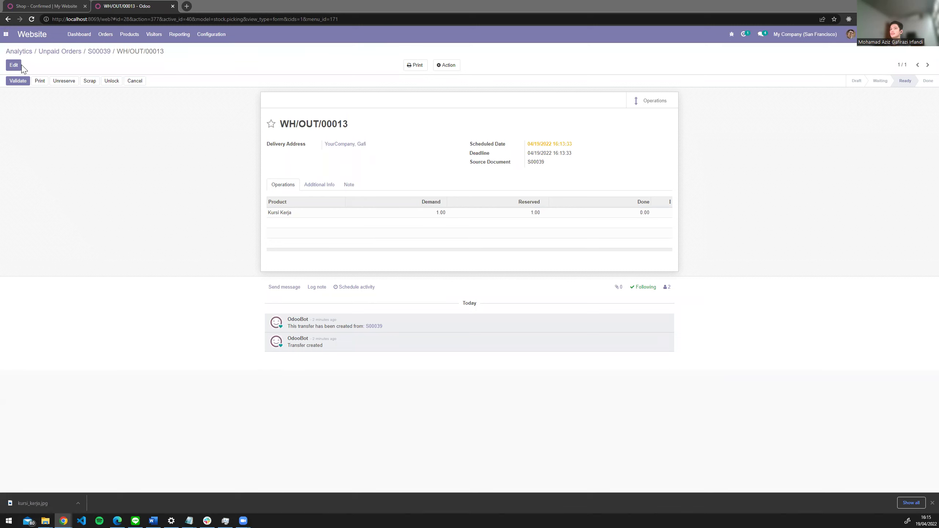
left_click(13, 65)
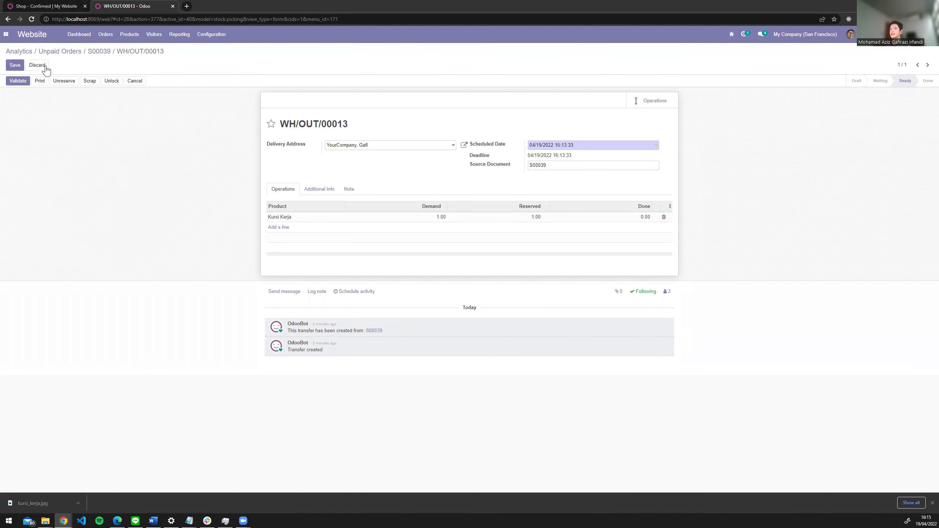
left_click(643, 217)
type("1")
left_click(201, 151)
left_click(16, 66)
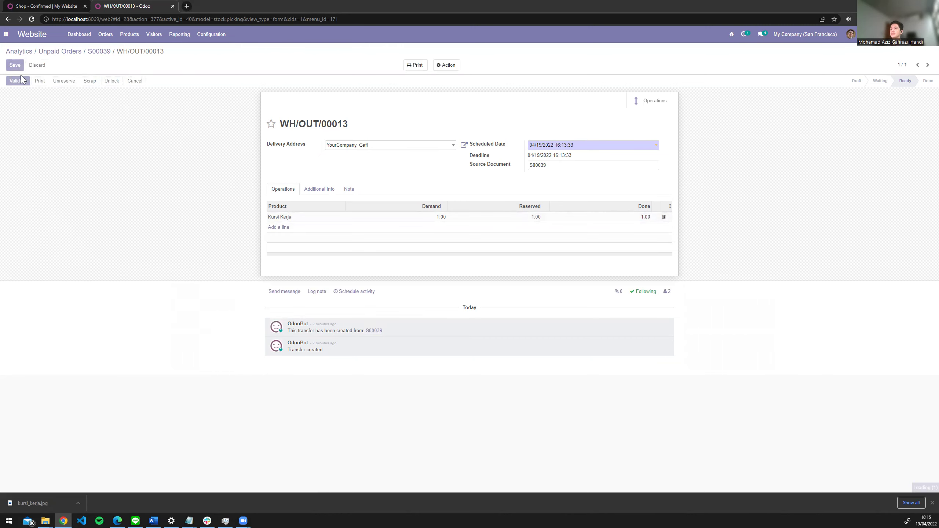
- Validate the delivery, accept the SMS notice, and return to the Unpaid Orders list
left_click(22, 82)
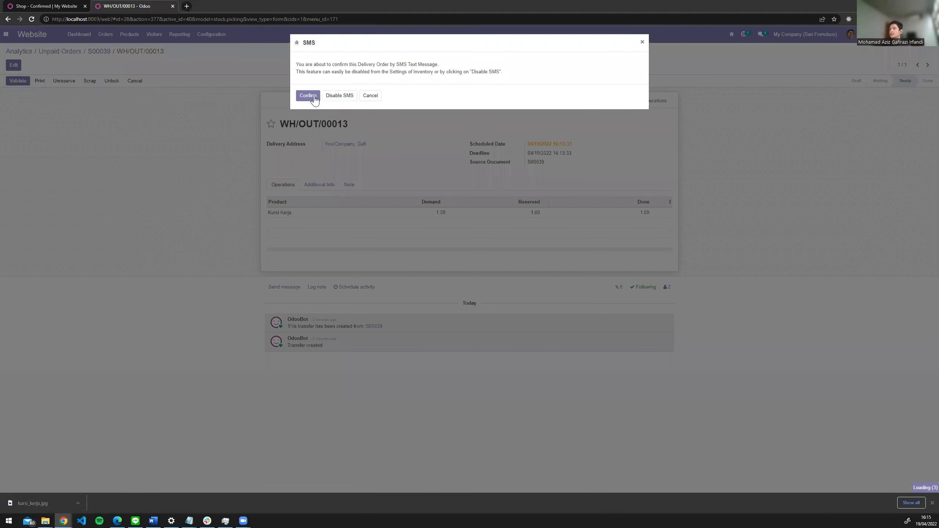
left_click(315, 96)
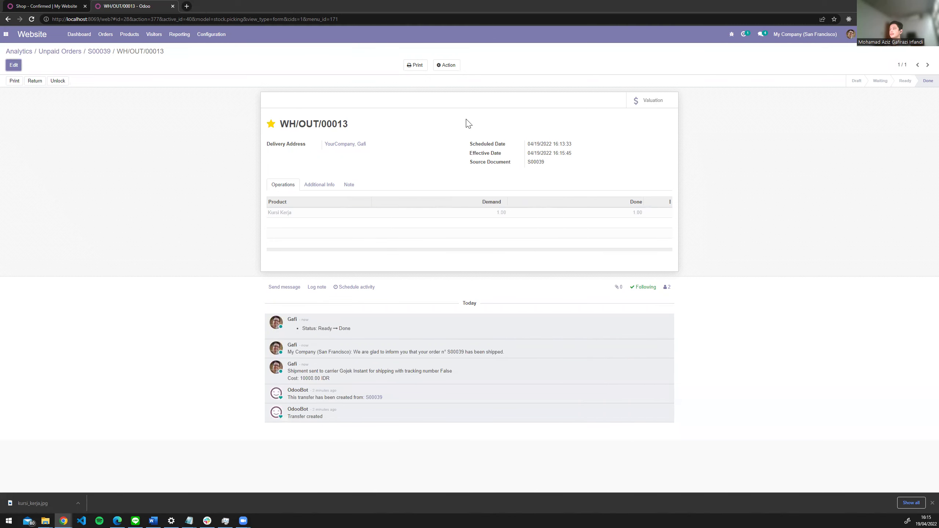
left_click(72, 54)
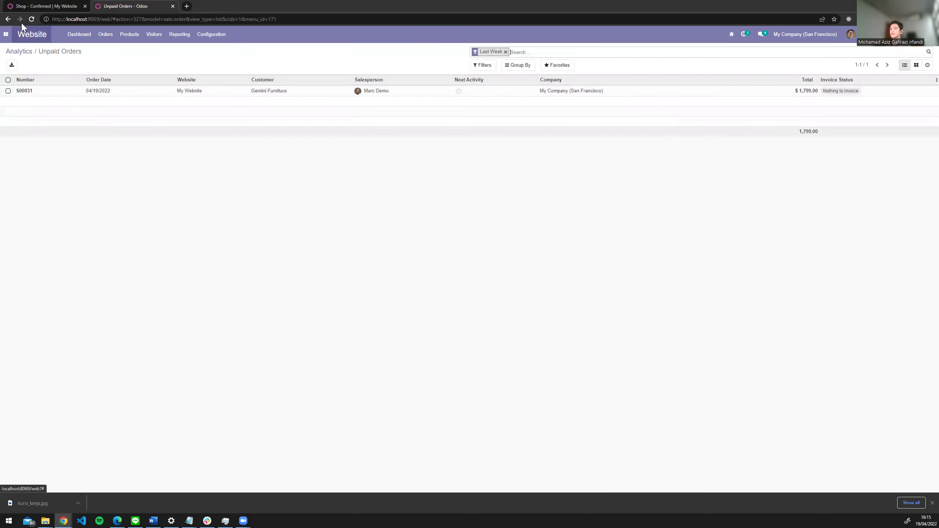
- Return to order S00039 and review its existing draft invoice
right_click(8, 21)
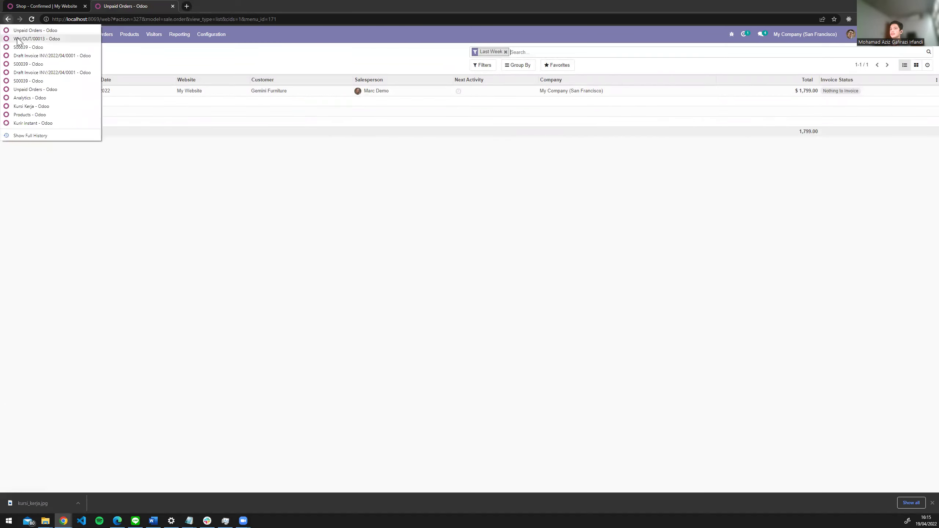
left_click(17, 39)
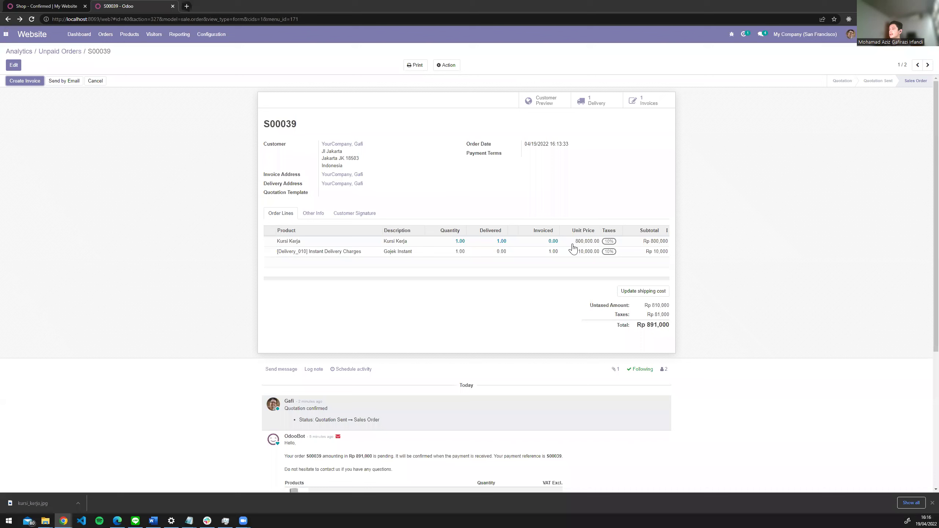
right_click(646, 102)
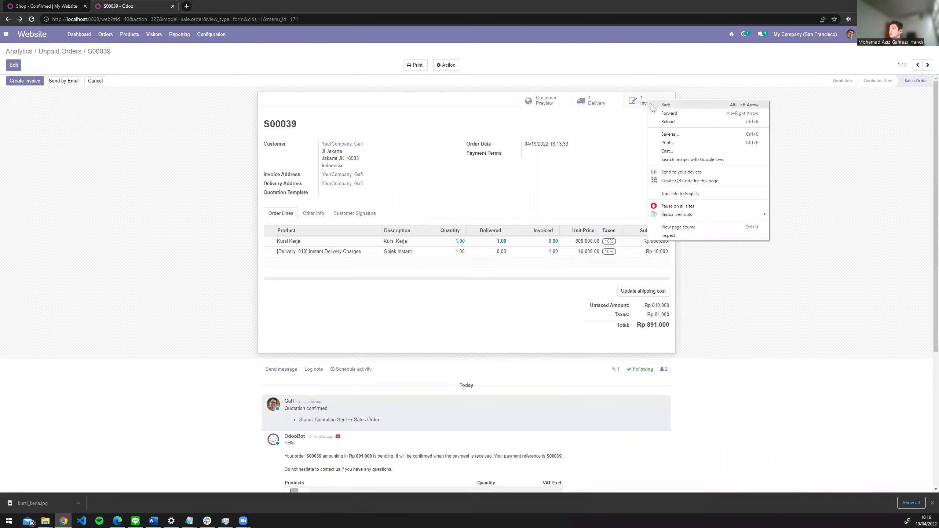
left_click(647, 101)
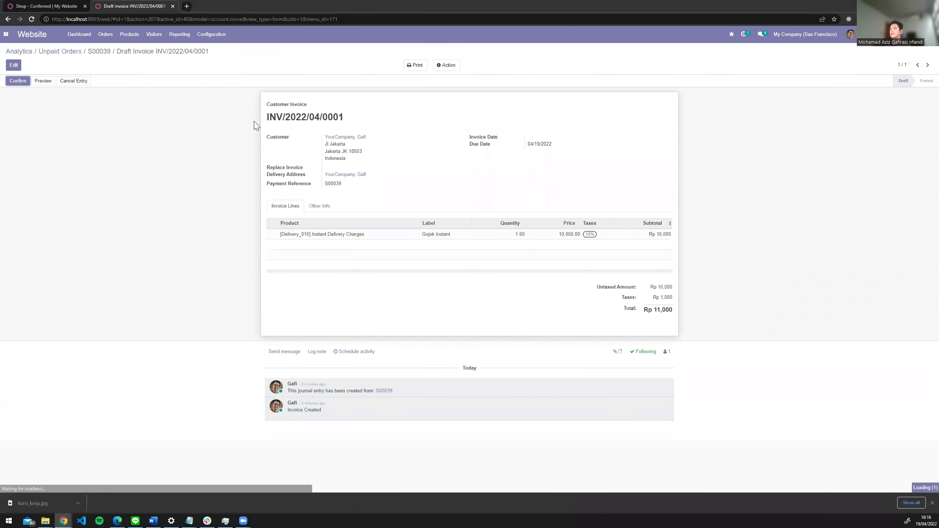
left_click(8, 18)
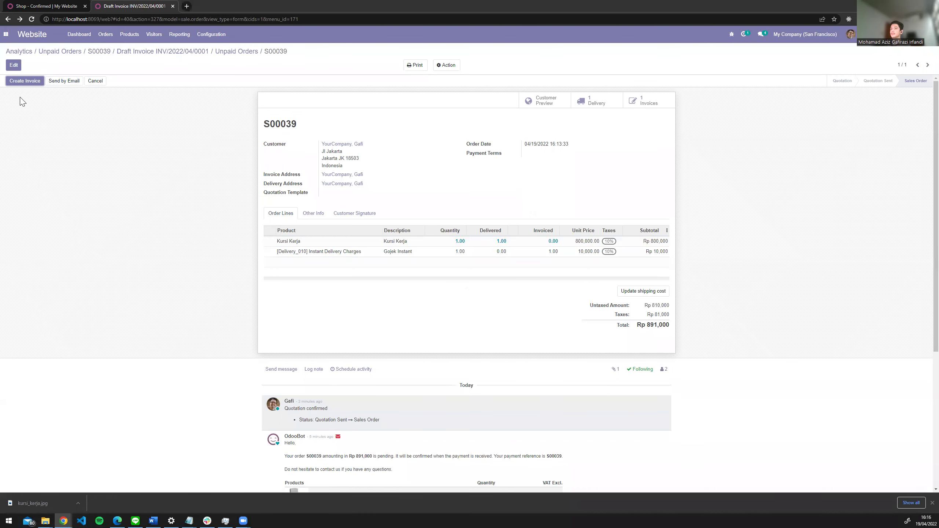
- Create a second regular invoice for S00039 and list the order's invoices
left_click(25, 80)
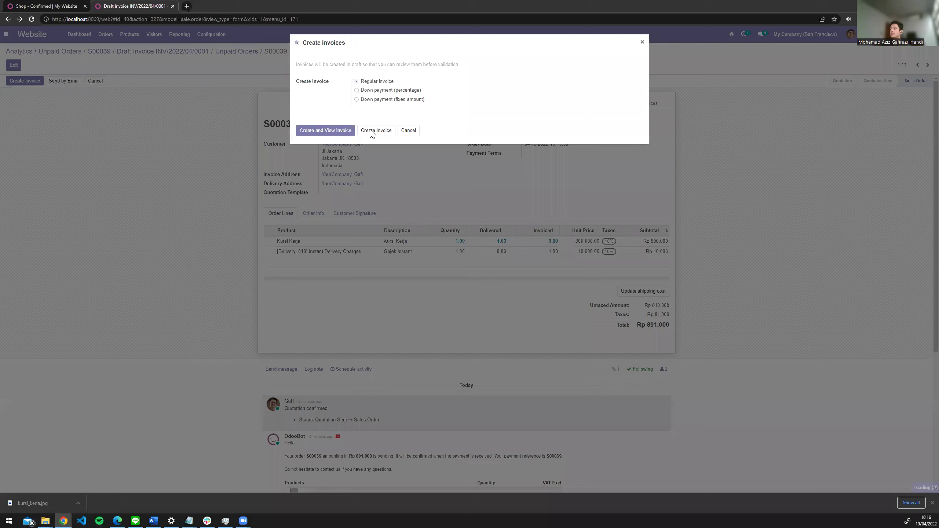
left_click(370, 131)
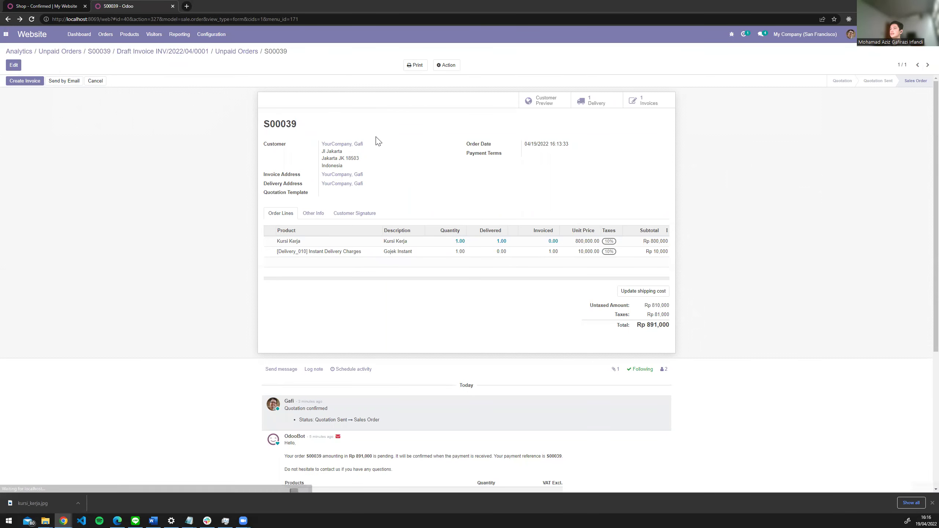
left_click(642, 103)
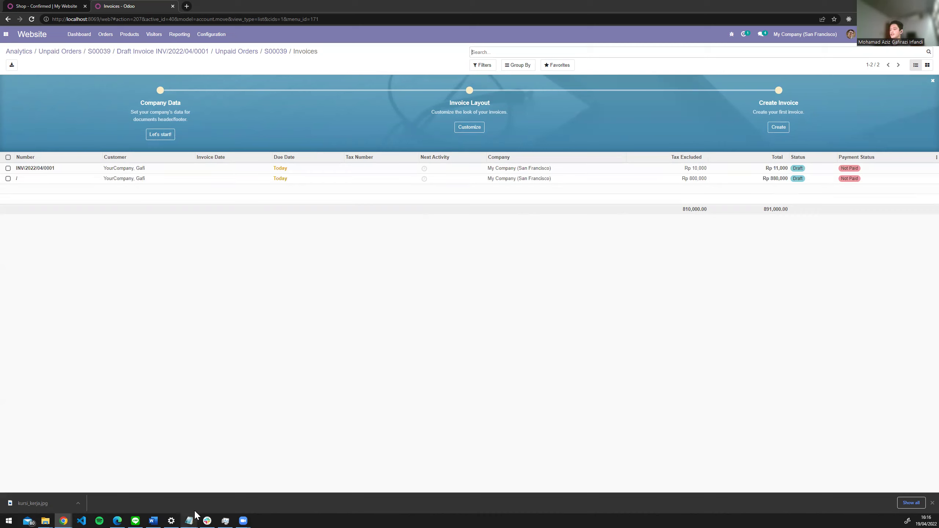
- Bring Notepad's scenario notes to the front over the Odoo invoice list
mouse_move(194, 509)
left_click(207, 492)
left_click(387, 196)
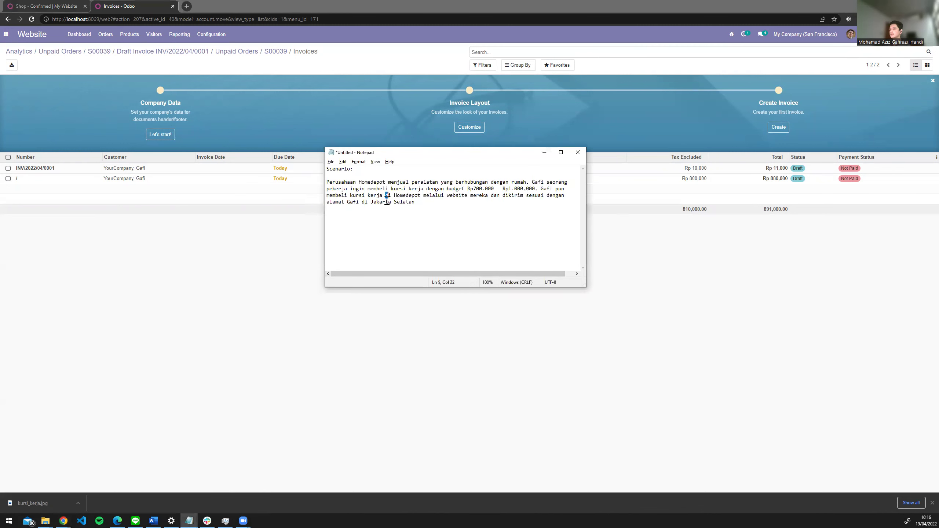
- Highlight the notes on what the shop sells, Homedepot, website, and Jakarta Selatan delivery
left_click_drag(397, 181, 560, 182)
left_click_drag(391, 196, 413, 197)
left_click_drag(449, 197, 464, 197)
left_click_drag(356, 203, 417, 204)
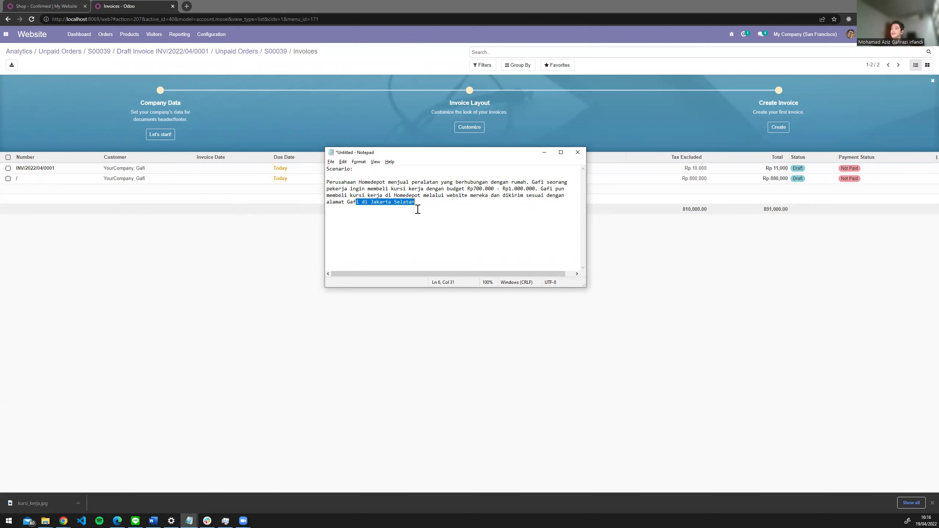